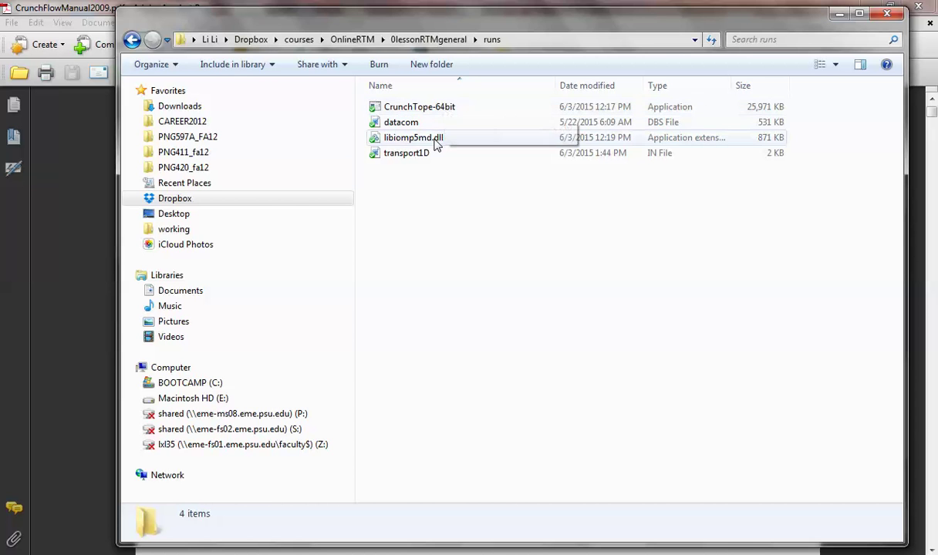
- Open the transport1D input file from the runs folder in Notepad and enlarge its window to show more lines
left_click(436, 143)
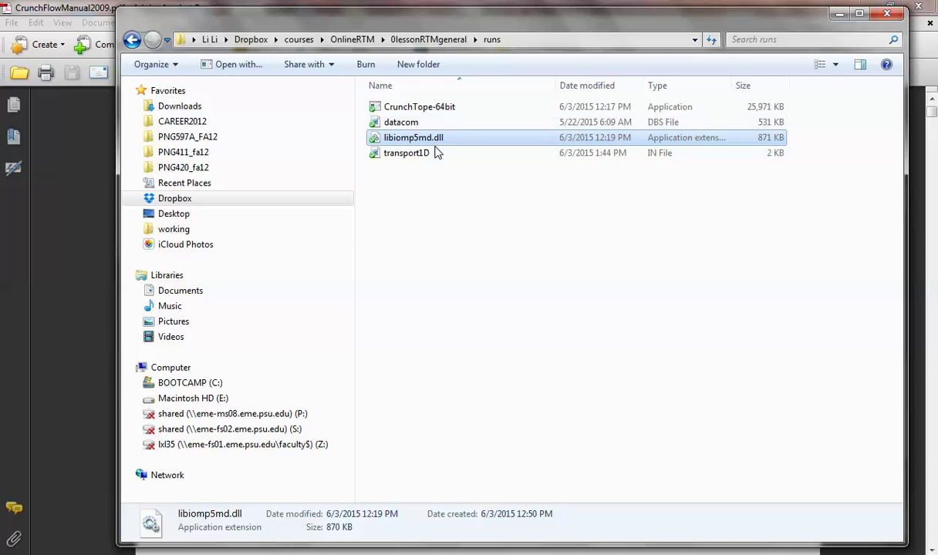
left_click(434, 159)
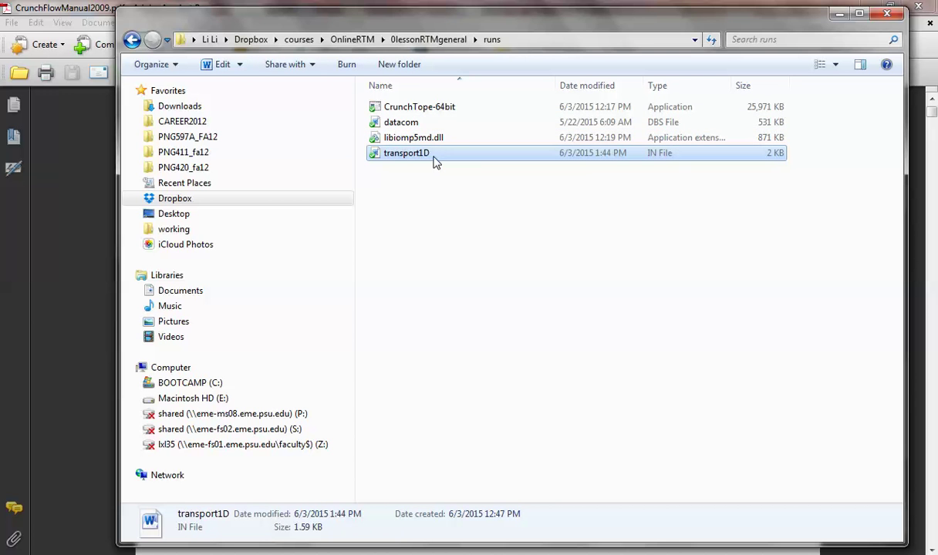
left_click(434, 123)
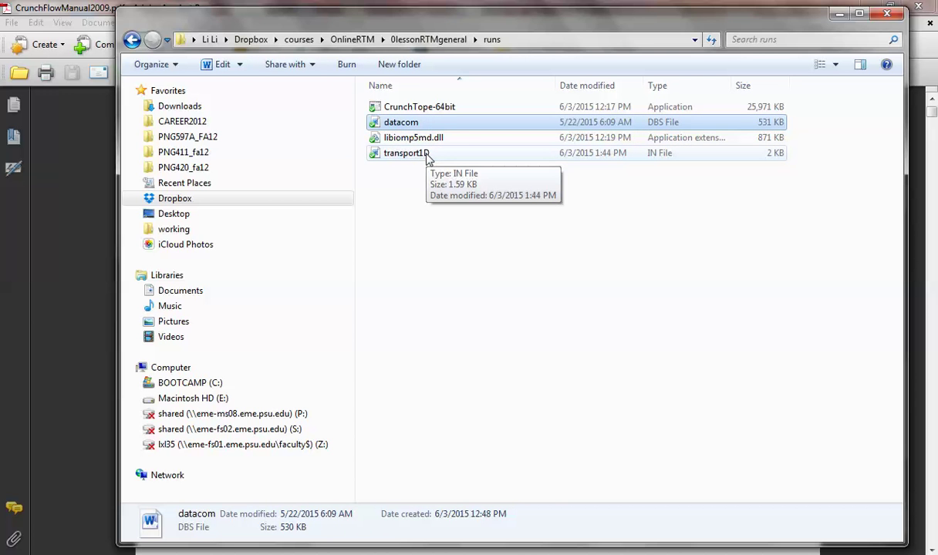
right_click(428, 155)
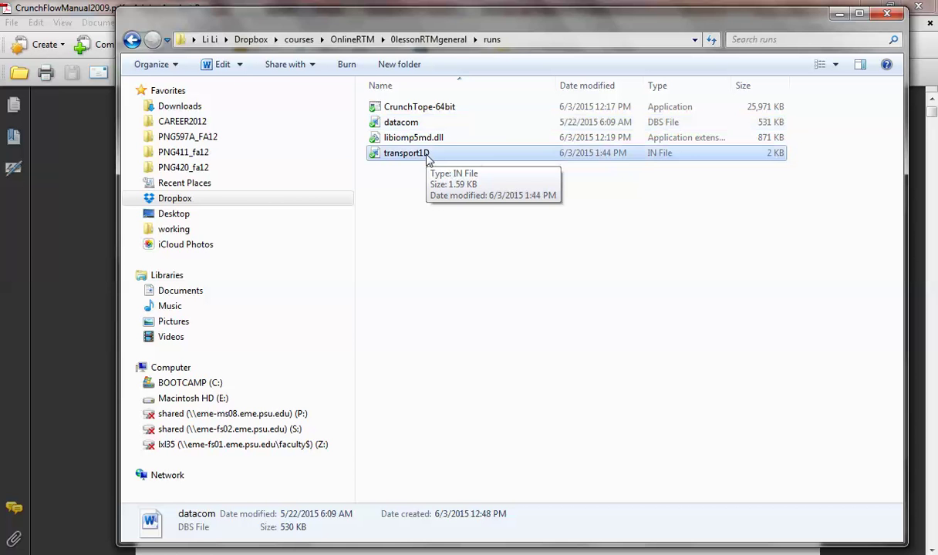
left_click(475, 271)
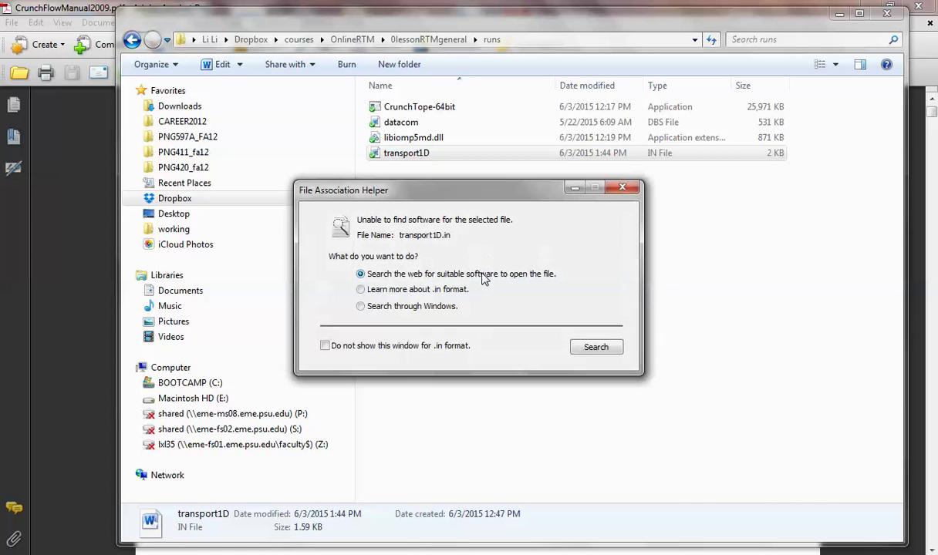
left_click(360, 306)
left_click(588, 349)
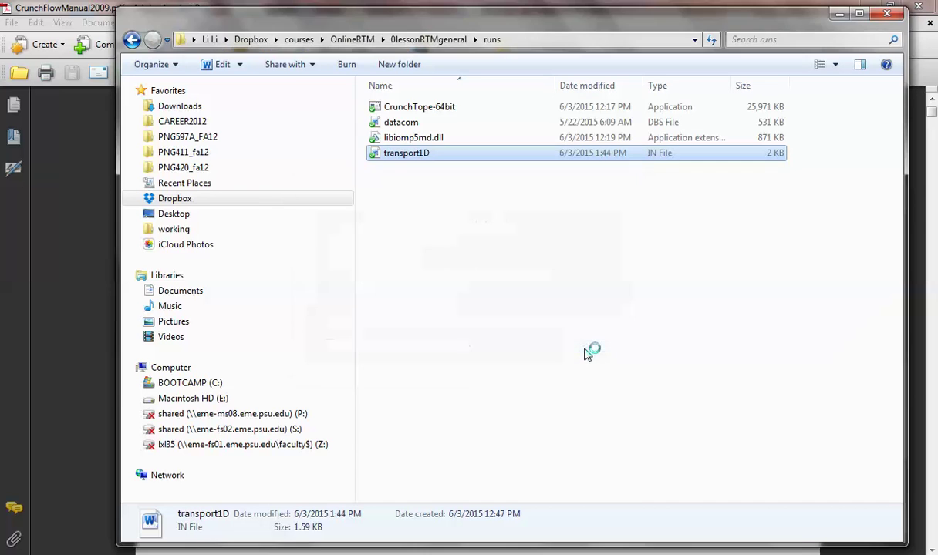
left_click(308, 345)
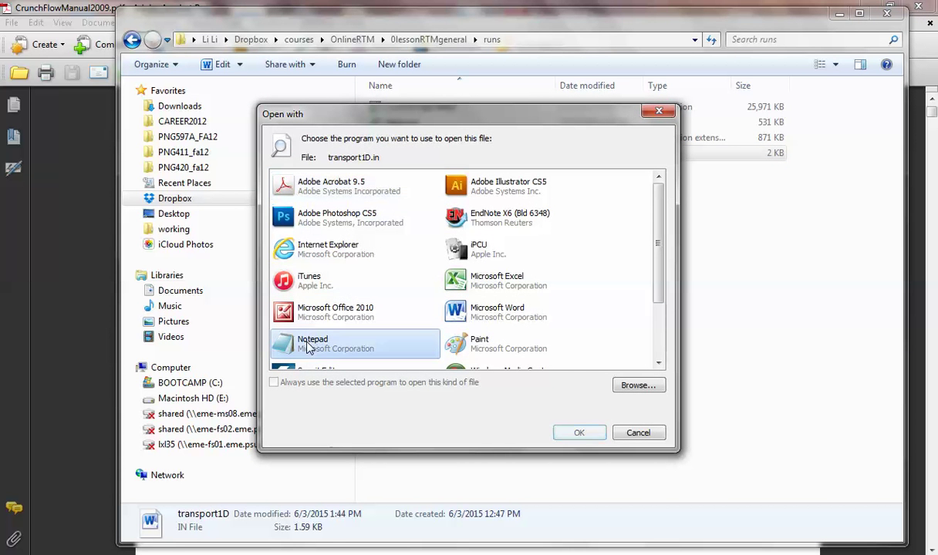
left_click(580, 433)
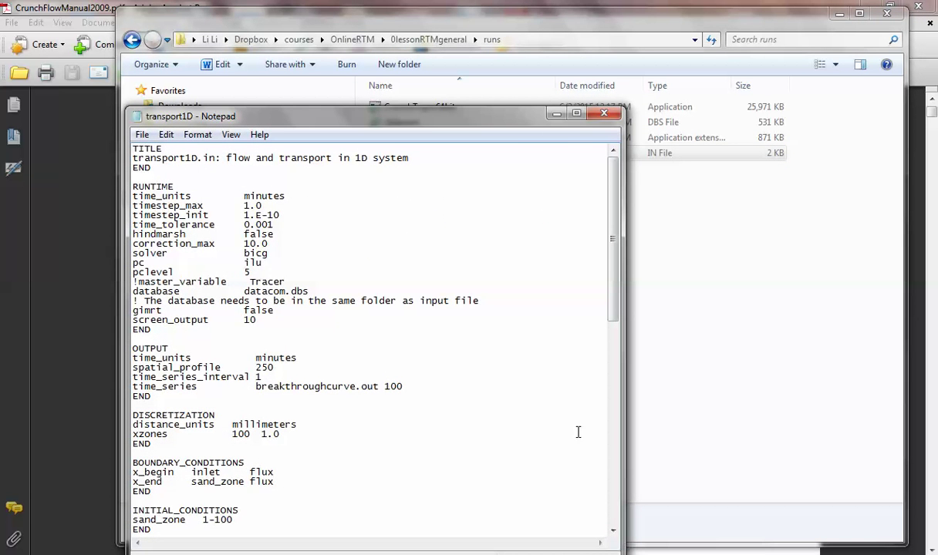
left_click_drag(491, 110, 432, 28)
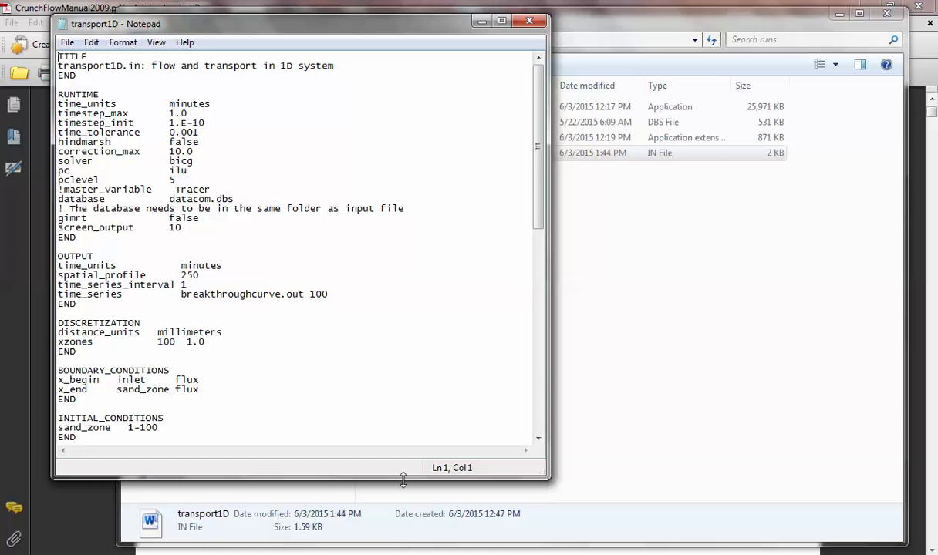
left_click_drag(402, 480, 403, 553)
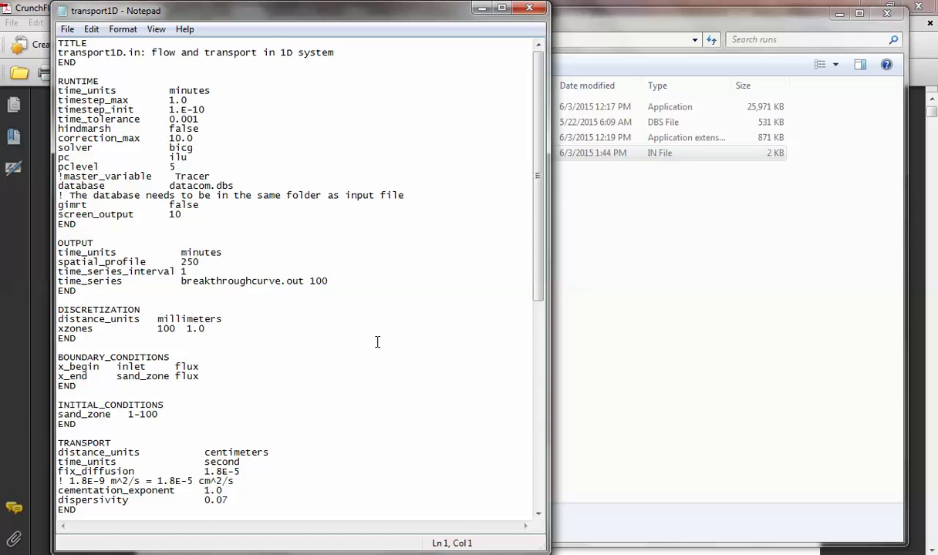
- Examine the extent of the RUNTIME block, from its opening keyword to its END line
left_click(262, 67)
left_click_drag(58, 80, 99, 78)
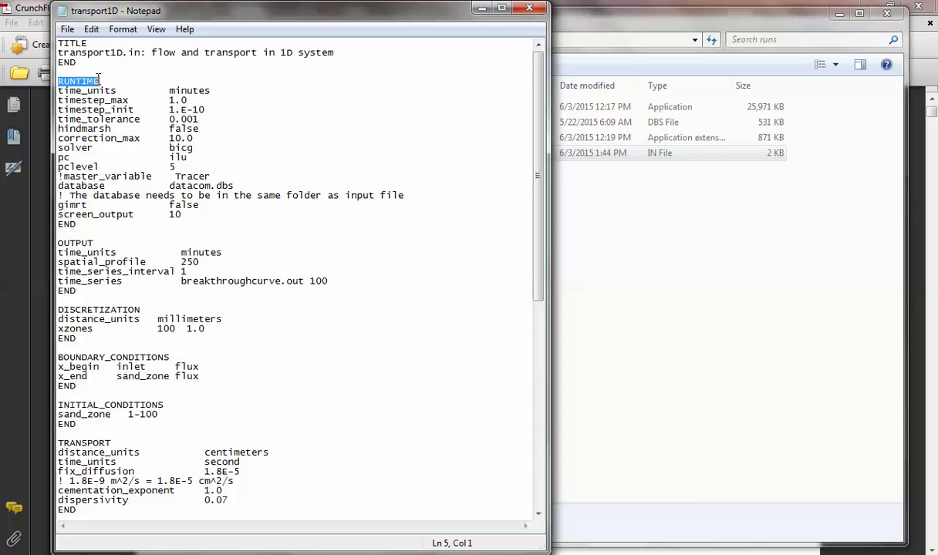
left_click(87, 225)
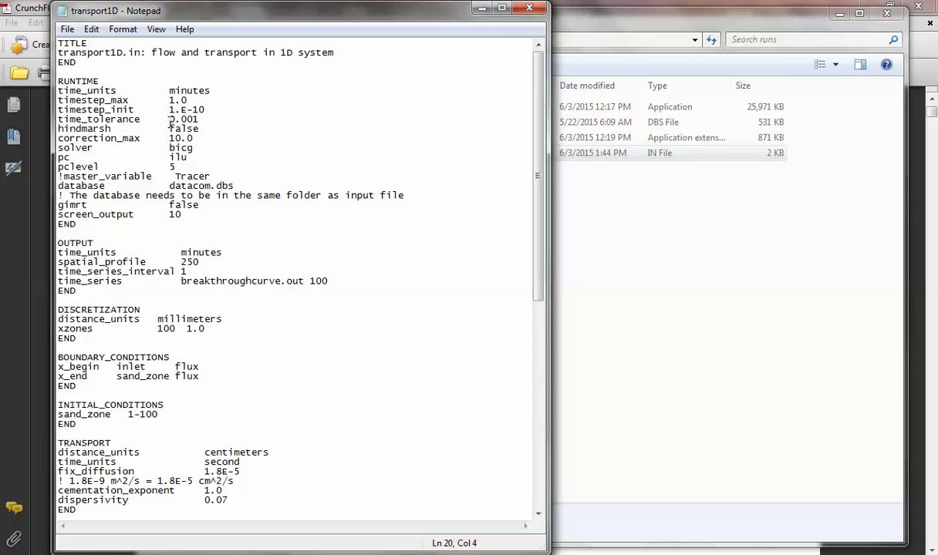
left_click_drag(76, 224, 57, 224)
left_click(157, 71)
left_click(74, 80)
left_click(89, 243)
- Examine the RUNTIME time-stepping lines, from time_units to correction_max, and the solver option
left_click(59, 91)
left_click_drag(59, 90, 219, 135)
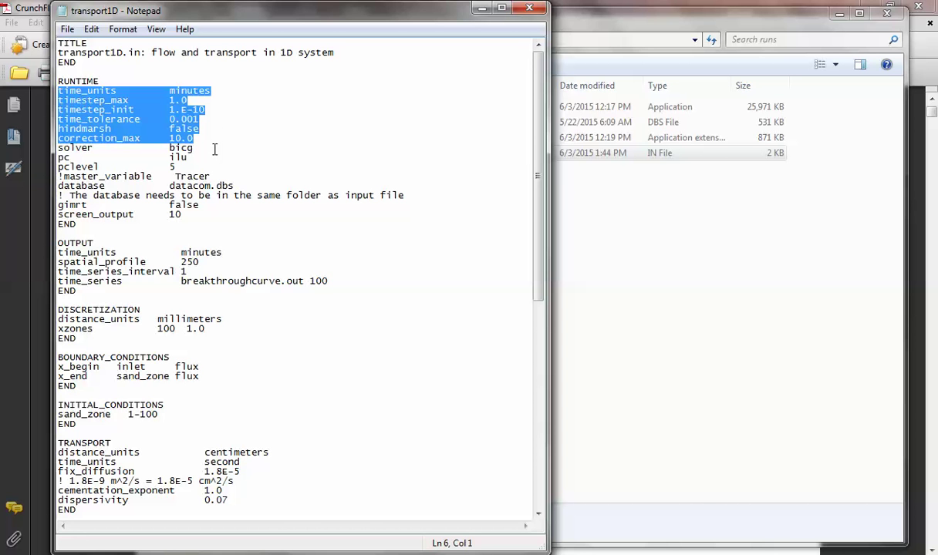
left_click(215, 146)
left_click_drag(202, 148, 59, 147)
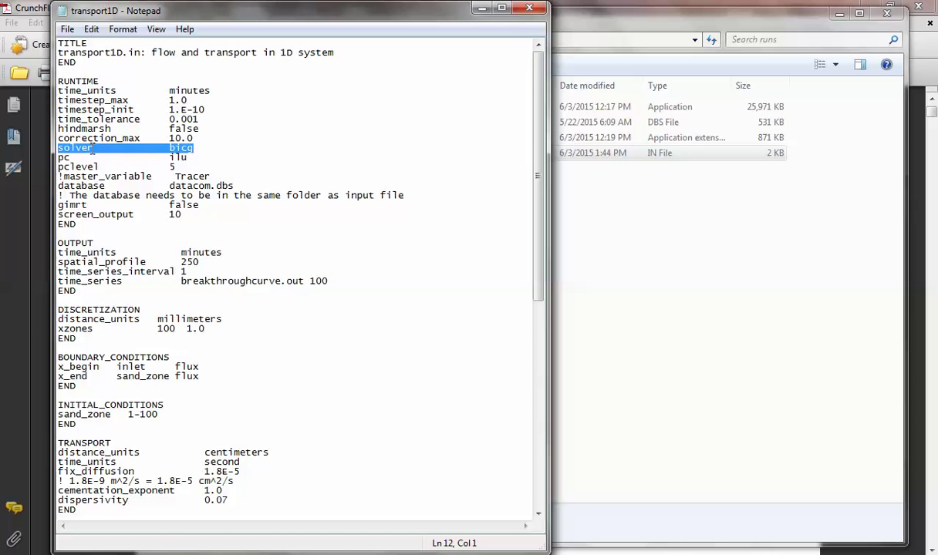
left_click(90, 147)
double_click(173, 147)
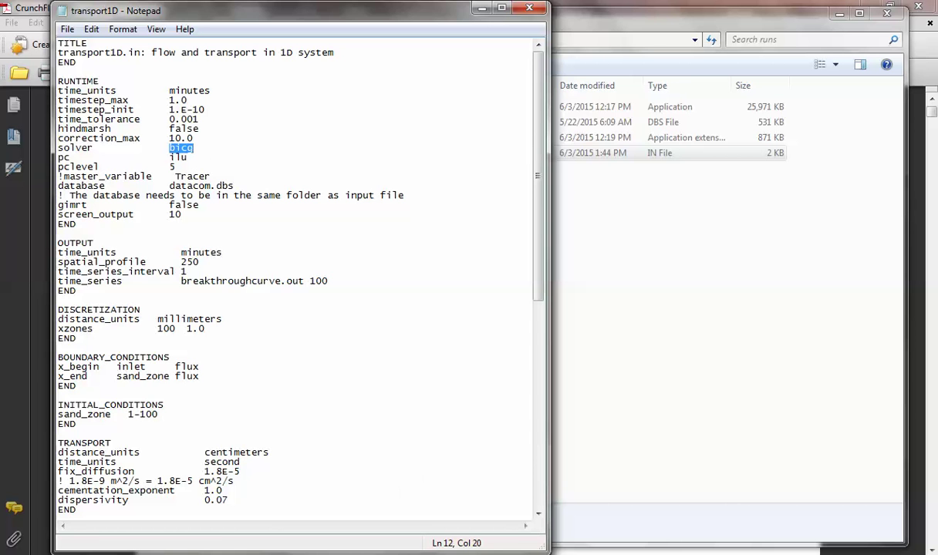
- Switch to the CrunchFlow manual in Adobe Acrobat and search for "pclevel", stepping through the matches to the Pc keyword description
key("alt+Tab")
left_click_drag(548, 72, 460, 72)
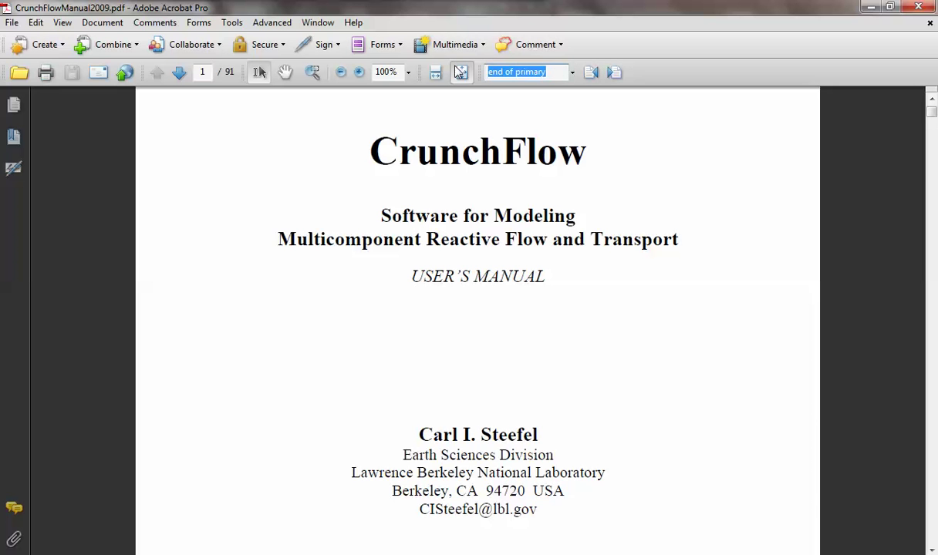
type("pclevel")
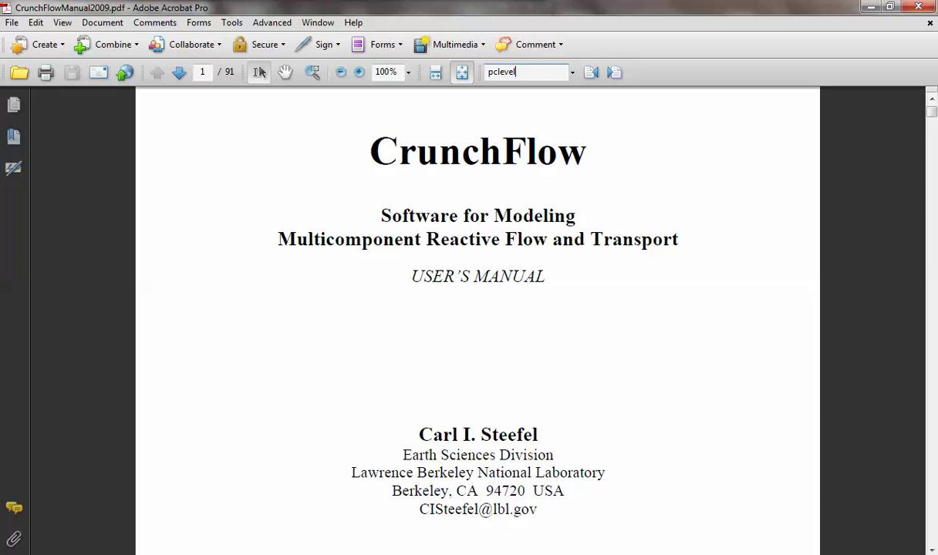
key("Return")
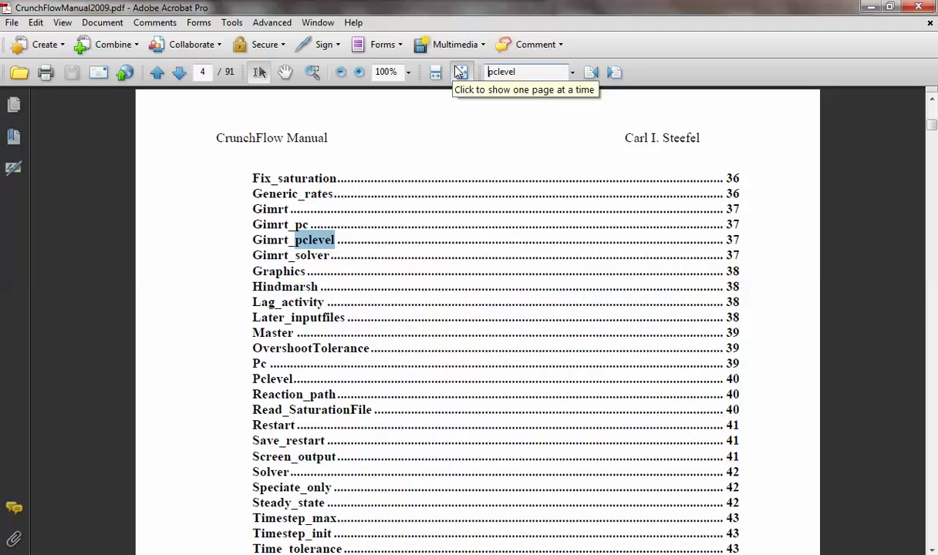
key("Return")
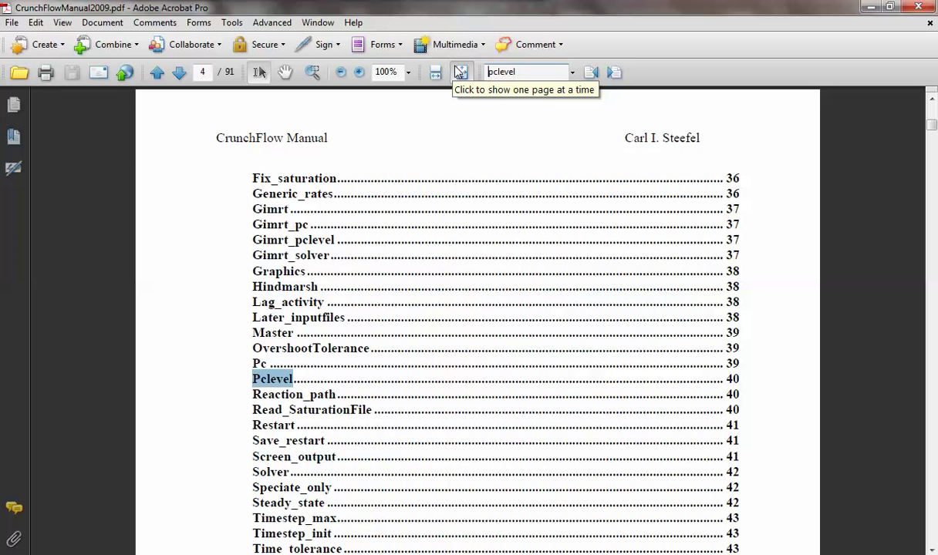
key("Return")
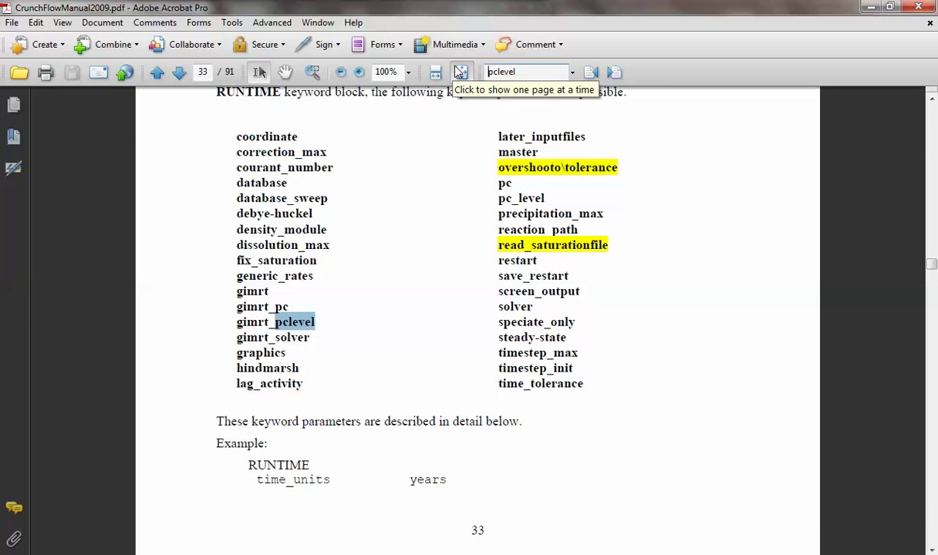
key("Return")
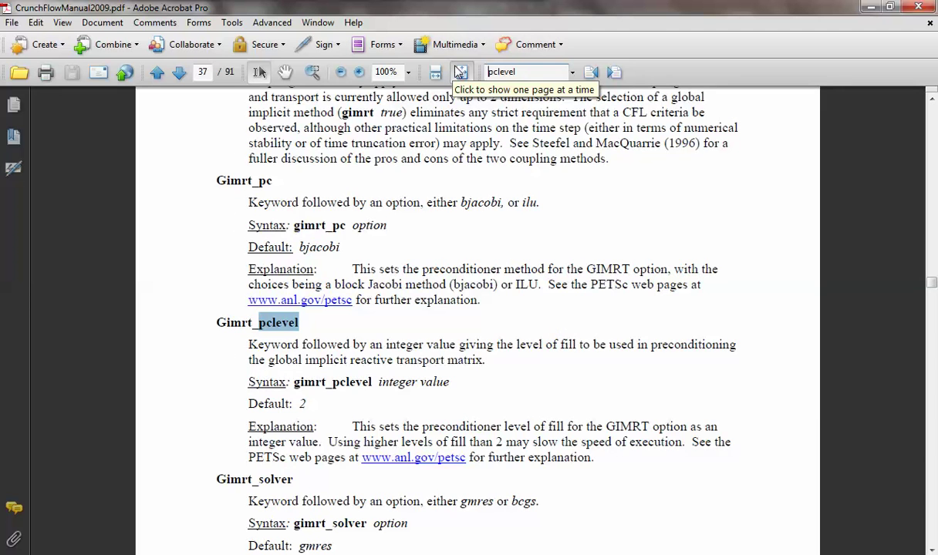
key("Return")
key("Return")
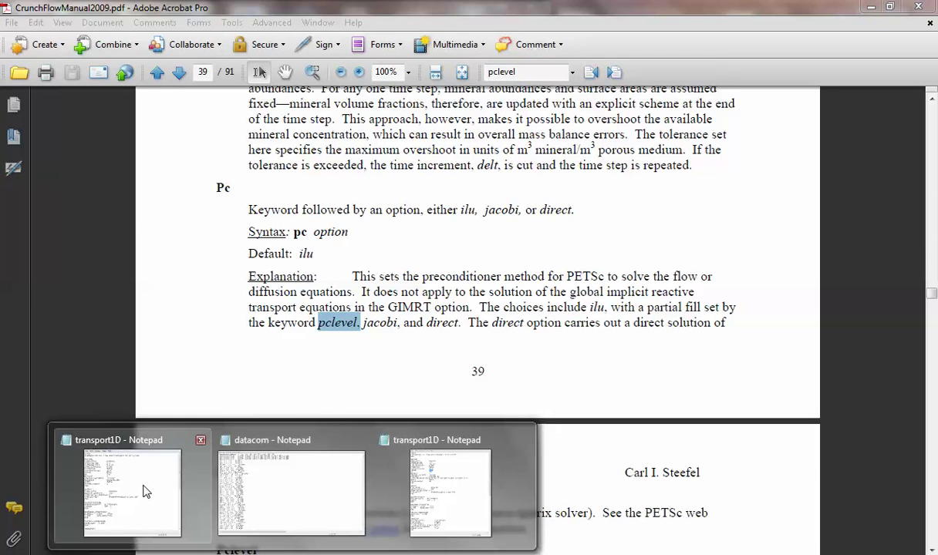
- Switch to the other open transport1D file in Notepad and select the exclamation mark before master_variable
left_click(143, 490)
left_click(479, 355)
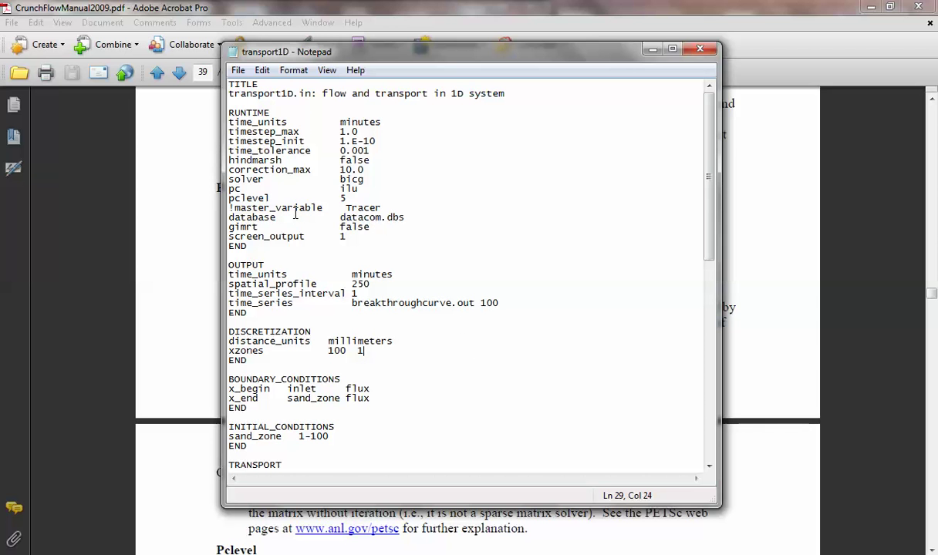
left_click(232, 206)
key("shift+Left")
- Try adding a sample comment starting with "!" after the pclevel value
left_click(398, 197)
type("!")
type(" kjk")
key("BackSpace")
key("BackSpace")
key("BackSpace")
key("BackSpace")
key("BackSpace")
key("BackSpace")
key("BackSpace")
key("ctrl+Home")
- Review the master_variable, database and gimrt lines of the RUNTIME block, and set screen_output to 10
left_click(395, 205)
left_click_drag(230, 207, 383, 206)
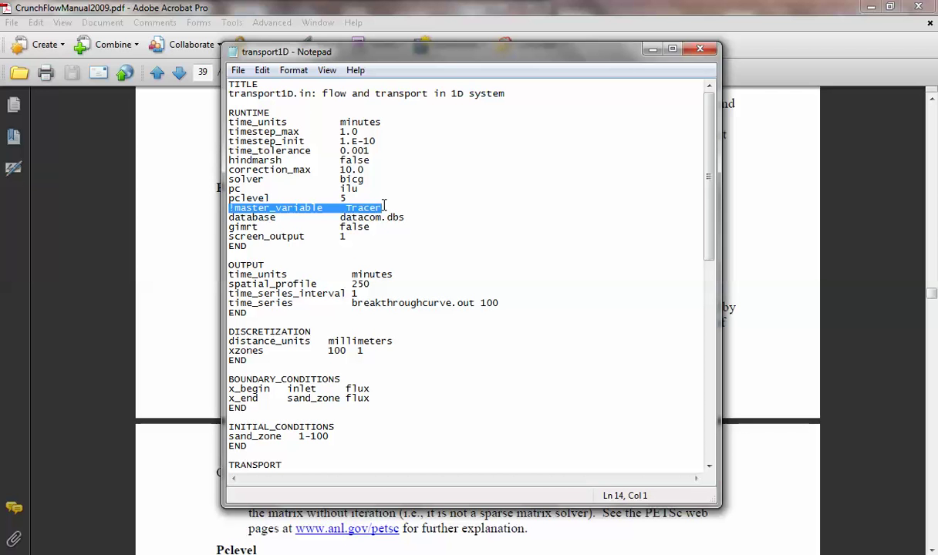
left_click_drag(406, 219, 228, 219)
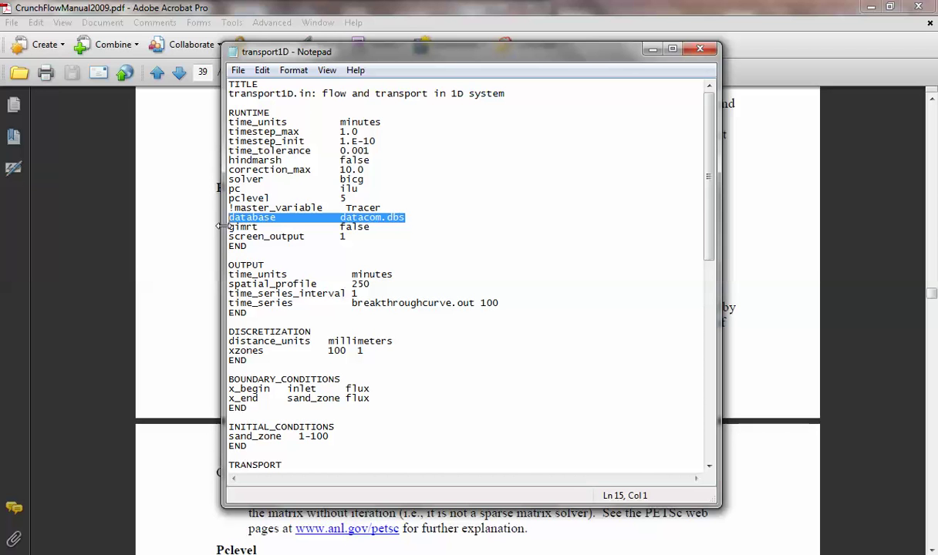
left_click_drag(229, 227, 263, 227)
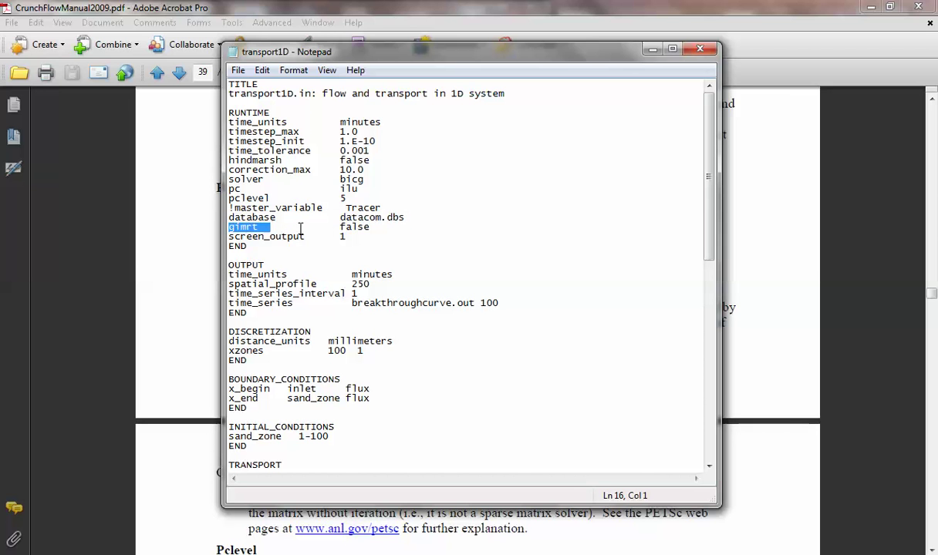
left_click(357, 239)
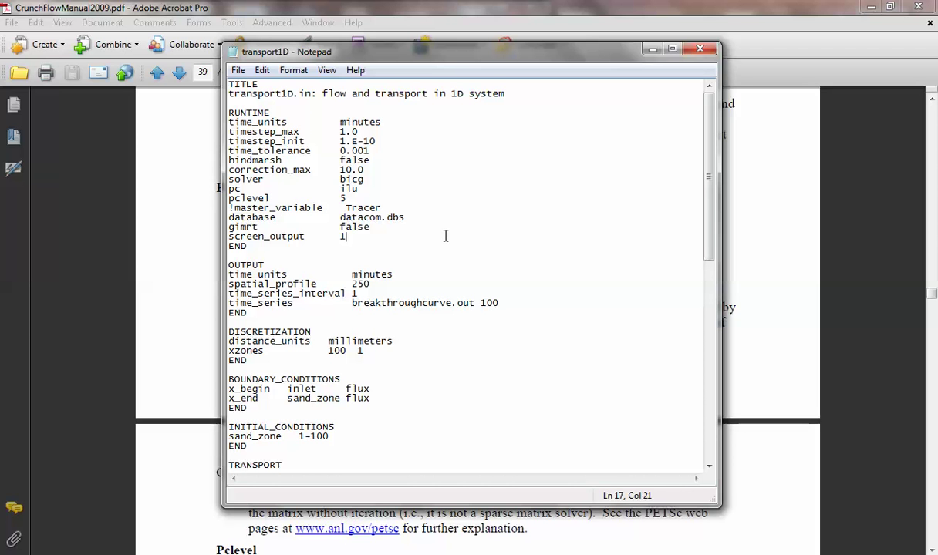
type("0")
- Examine the OUTPUT block's spatial_profile and time_series_interval values and the file name and grid cell on its time_series line
double_click(357, 285)
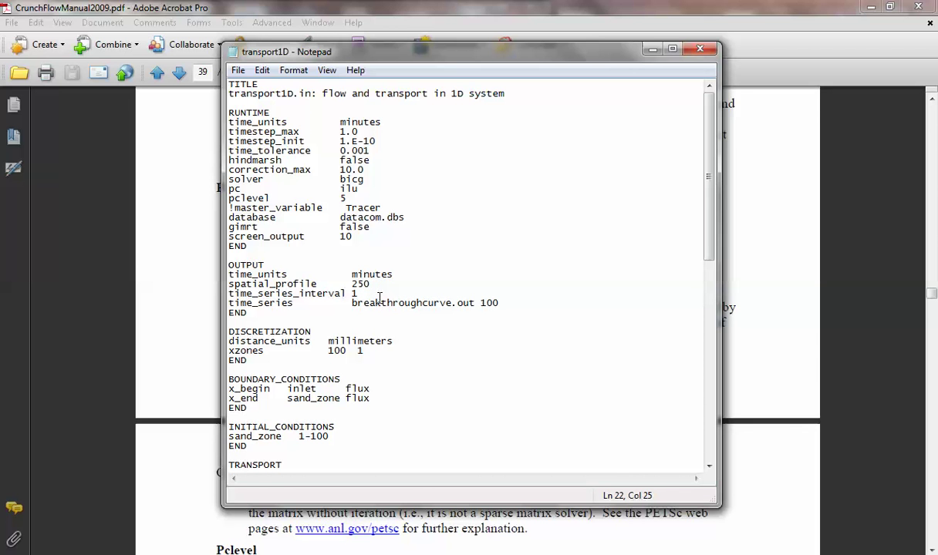
left_click_drag(246, 304, 511, 301)
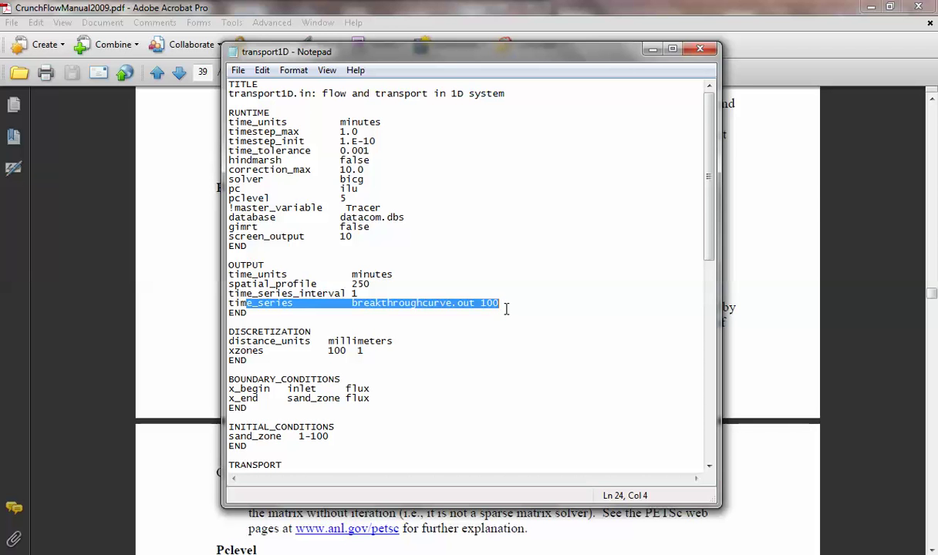
left_click(463, 301)
left_click_drag(475, 303, 346, 307)
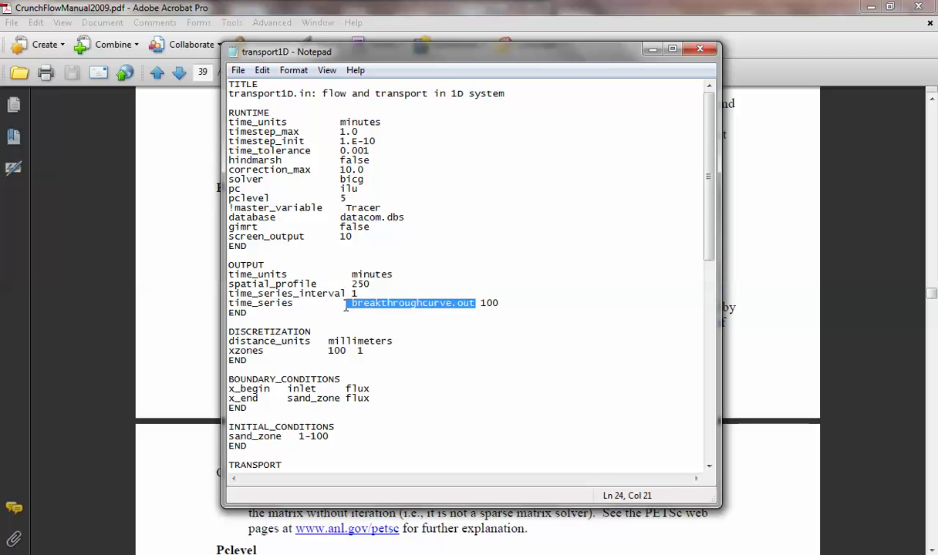
left_click(482, 305)
left_click_drag(482, 305, 500, 304)
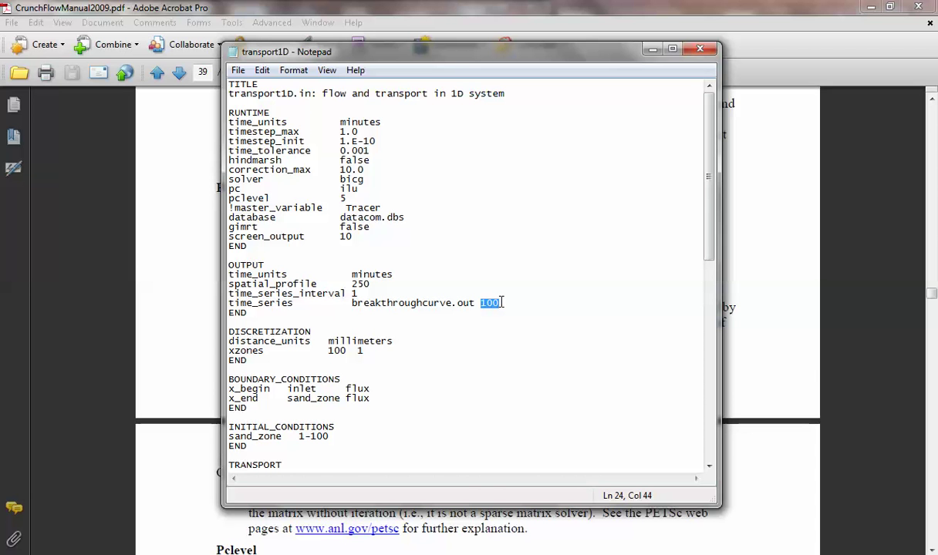
left_click(360, 294)
left_click(445, 302)
- Look over the DISCRETIZATION through FLOW blocks of the input file, and switch to the open datacom database file
left_click(452, 335)
scroll(302, 278, "down", 3)
scroll(303, 277, "down", 3)
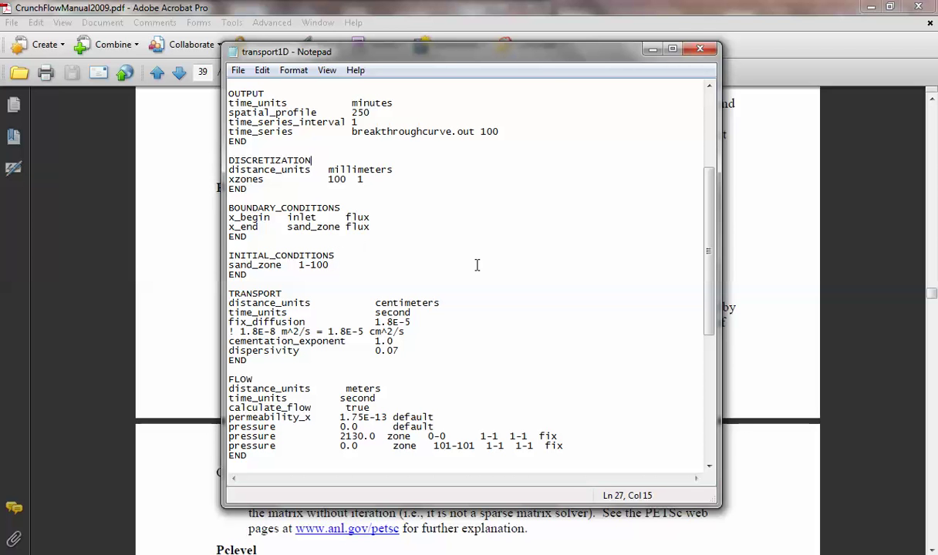
left_click_drag(553, 56, 443, 79)
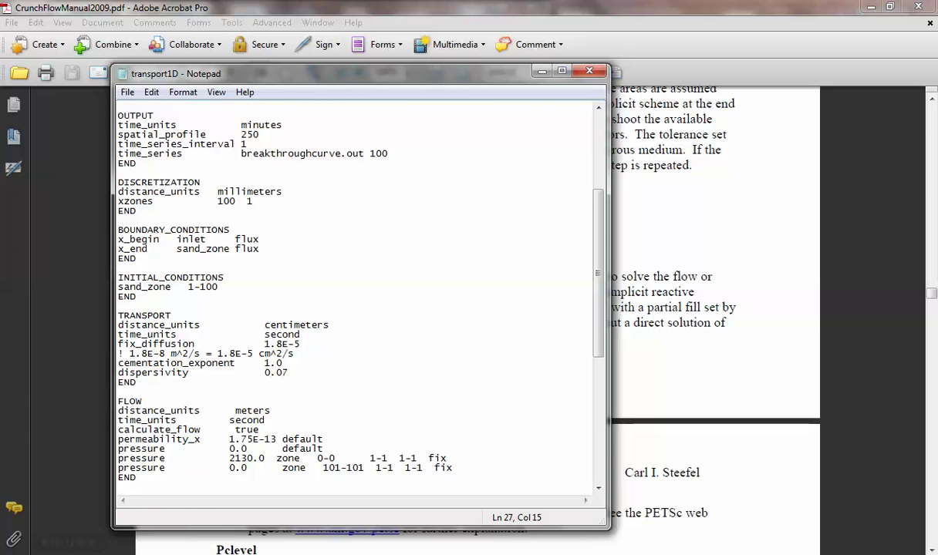
mouse_move(291, 552)
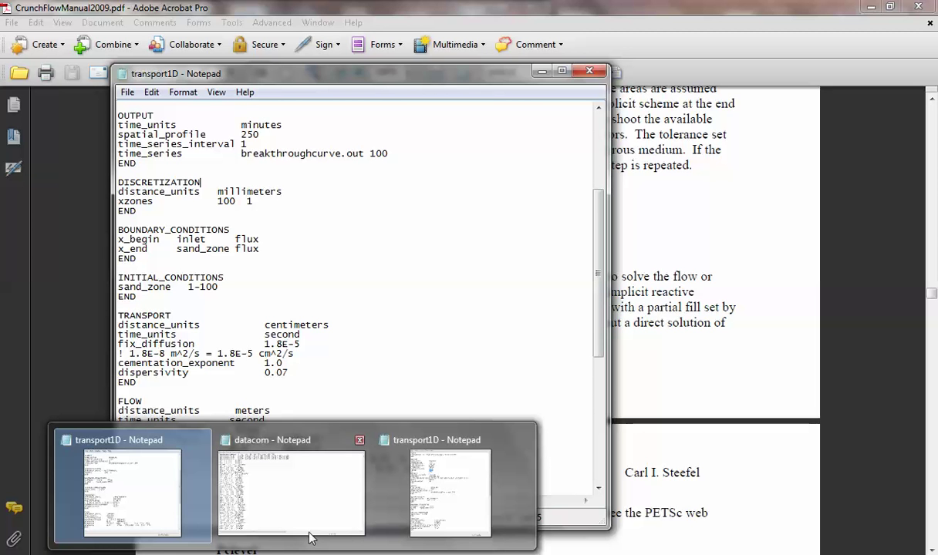
left_click(324, 472)
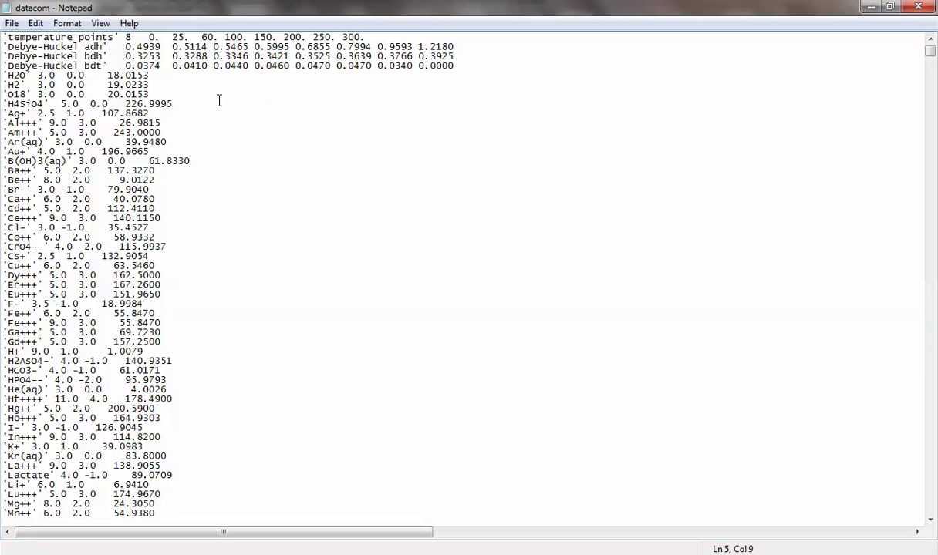
- Skim the datacom species list, return to its start, and highlight the number of temperature points on the first line
scroll(310, 138, "down", 20)
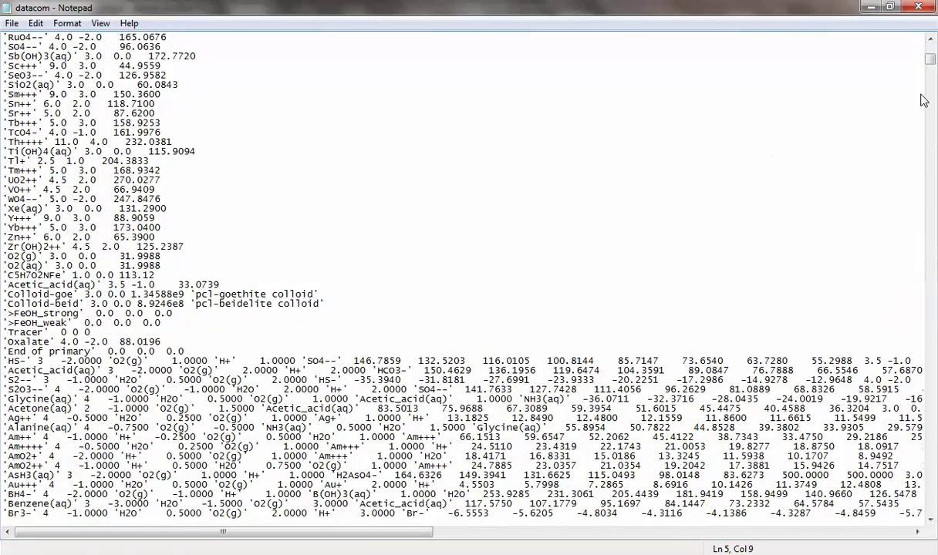
scroll(833, 174, "down", 4)
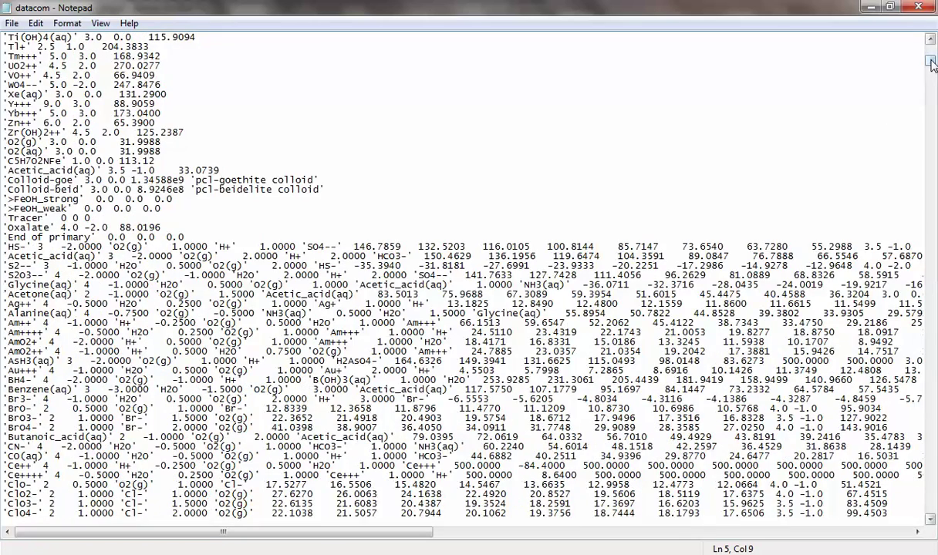
left_click_drag(931, 65, 931, 45)
left_click(716, 96)
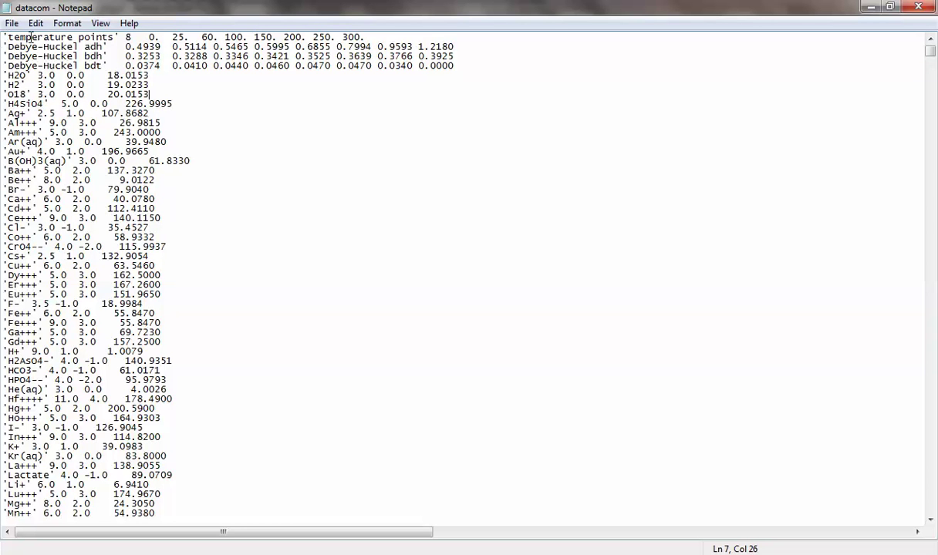
left_click_drag(125, 37, 131, 36)
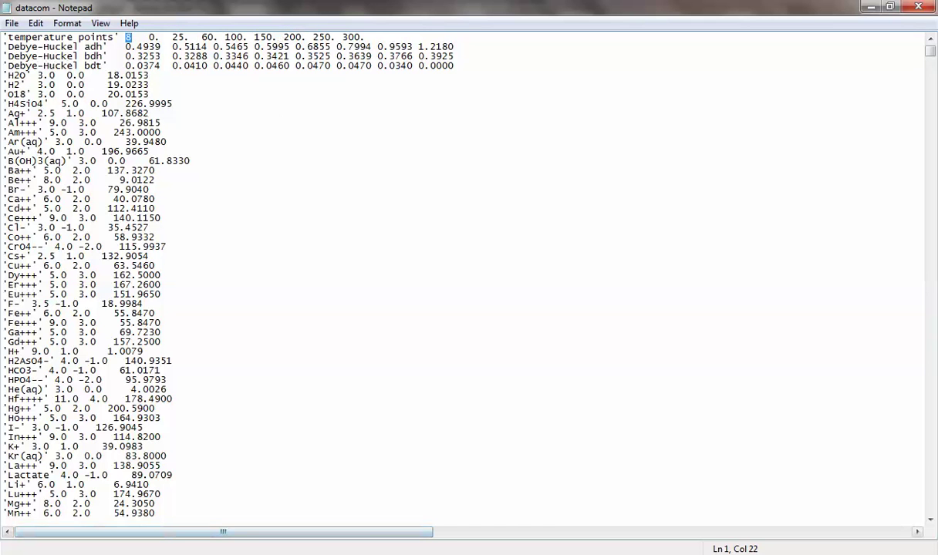
- Switch to the CrunchFlow manual and search it for "temperature points"
key("alt+Tab")
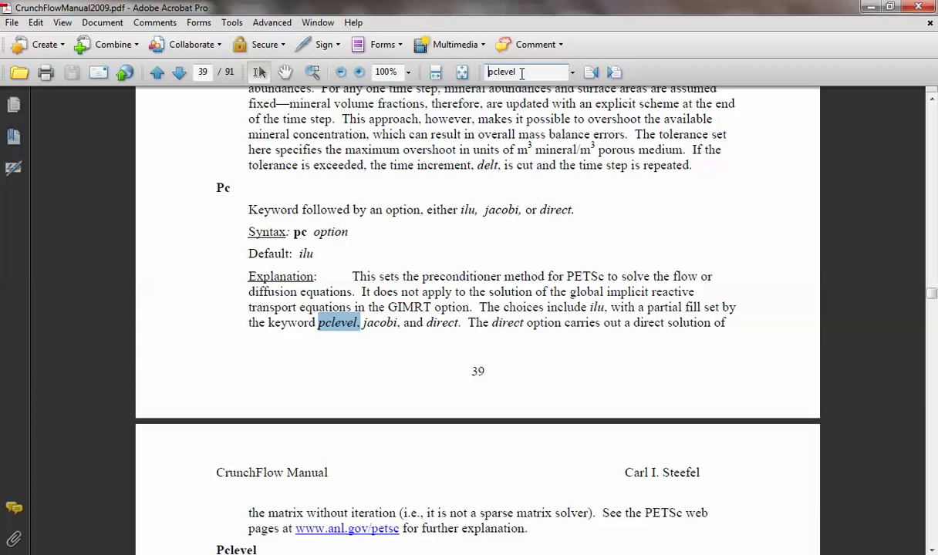
key("ctrl+f")
type("te")
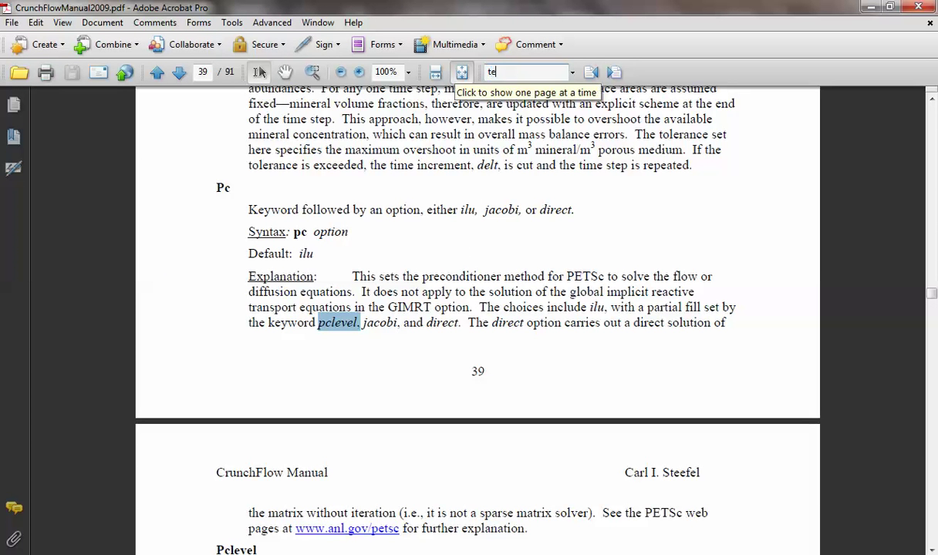
type("mperature points")
key("Return")
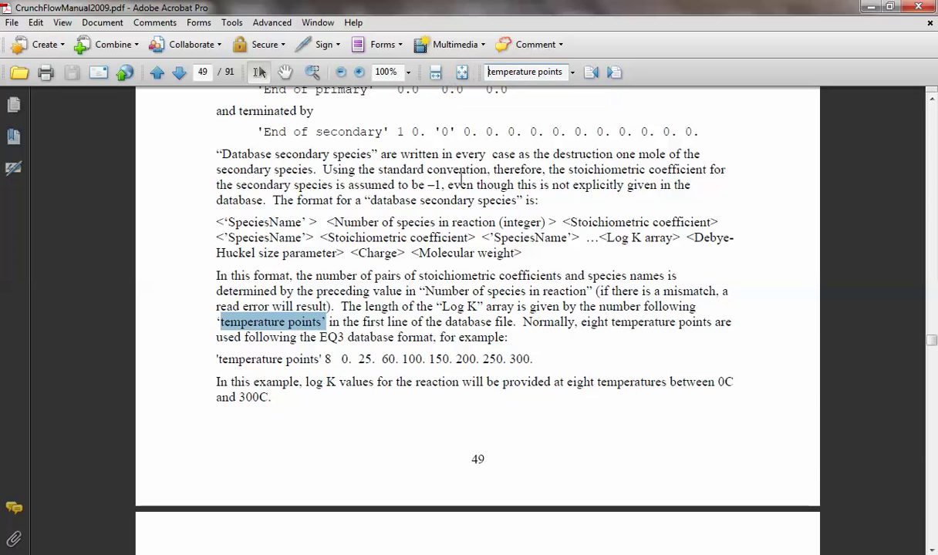
- Read the manual's temperature points example, highlighting the 150 and 25 degree entries
left_click(484, 315)
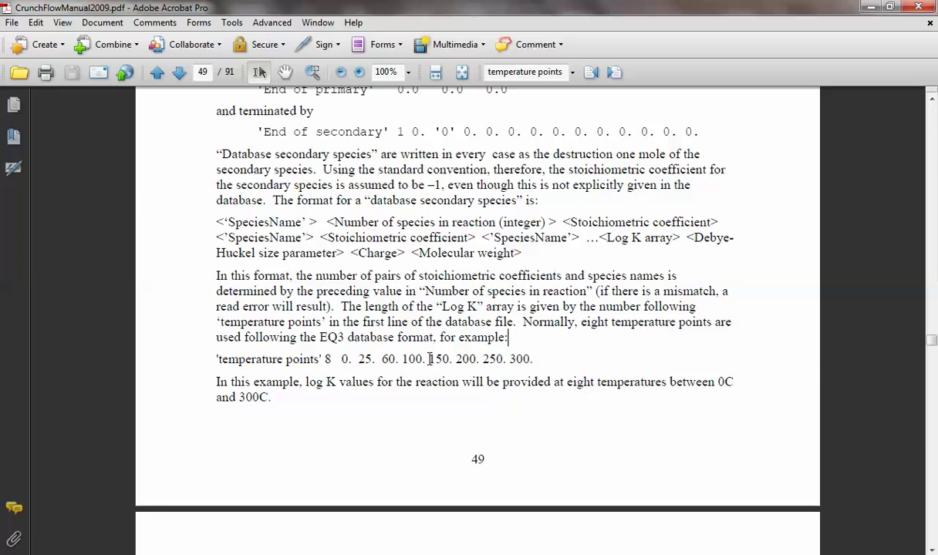
left_click_drag(429, 359, 455, 359)
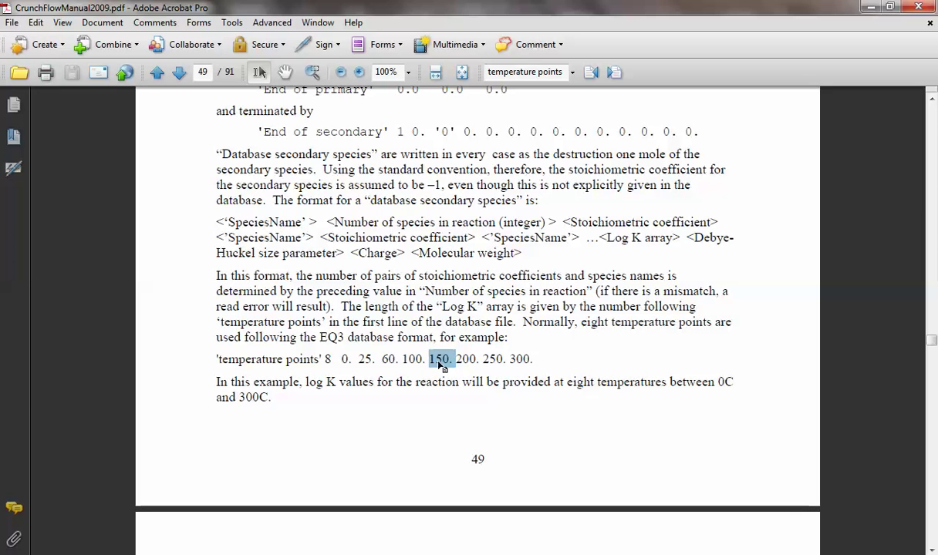
double_click(365, 359)
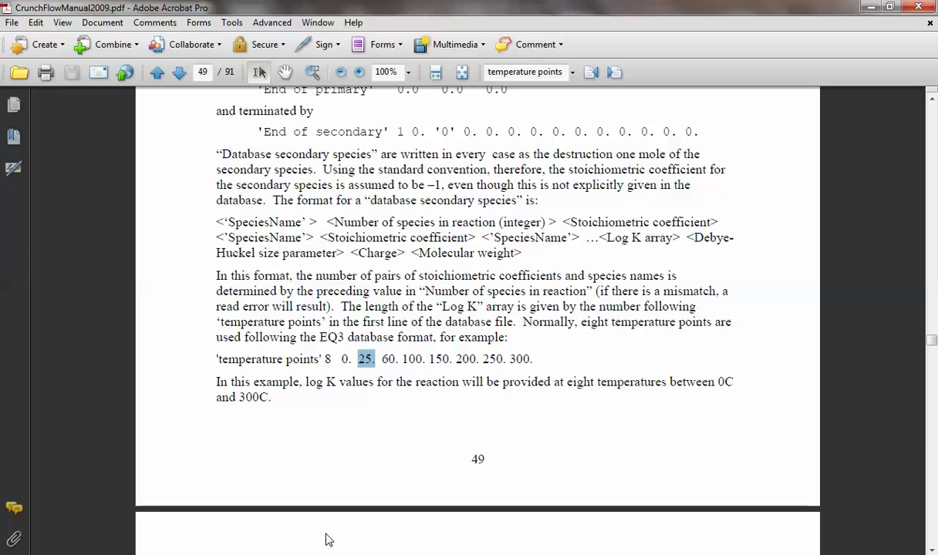
- Switch back to the datacom file and highlight the three Debye-Huckel lines adh, bdh and bdt
mouse_move(292, 552)
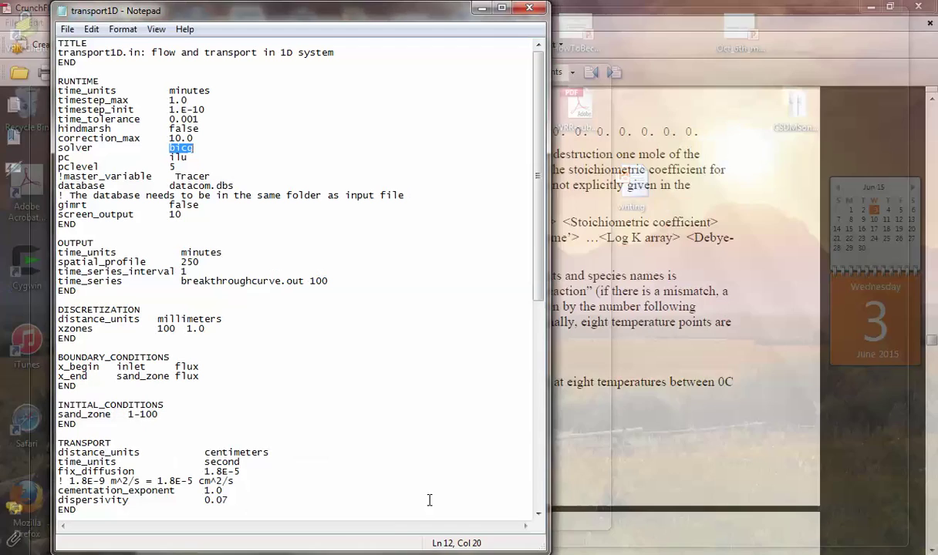
left_click(430, 502)
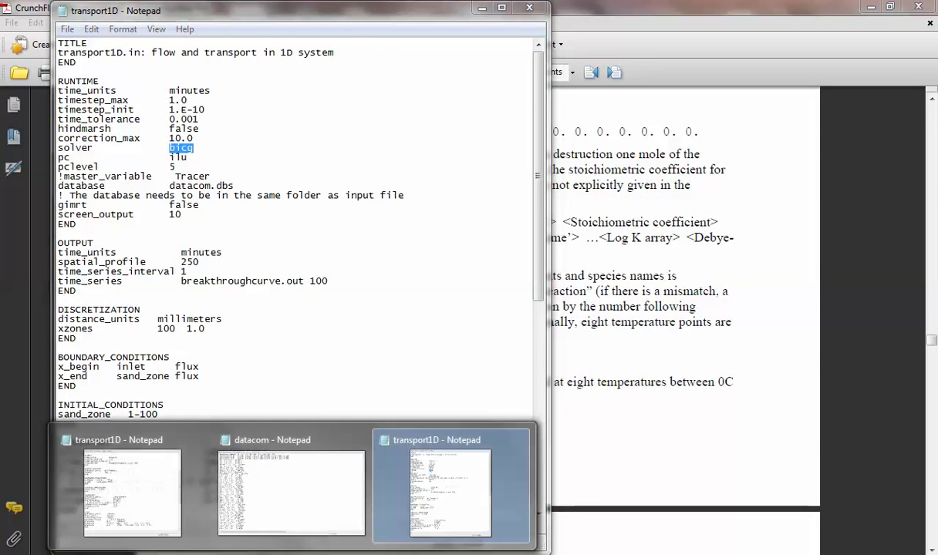
left_click(283, 504)
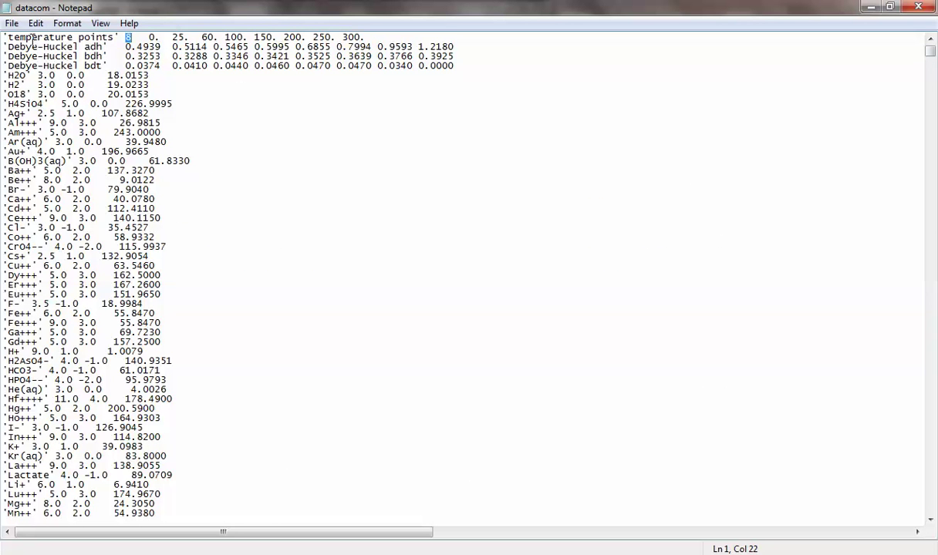
left_click_drag(4, 48, 465, 62)
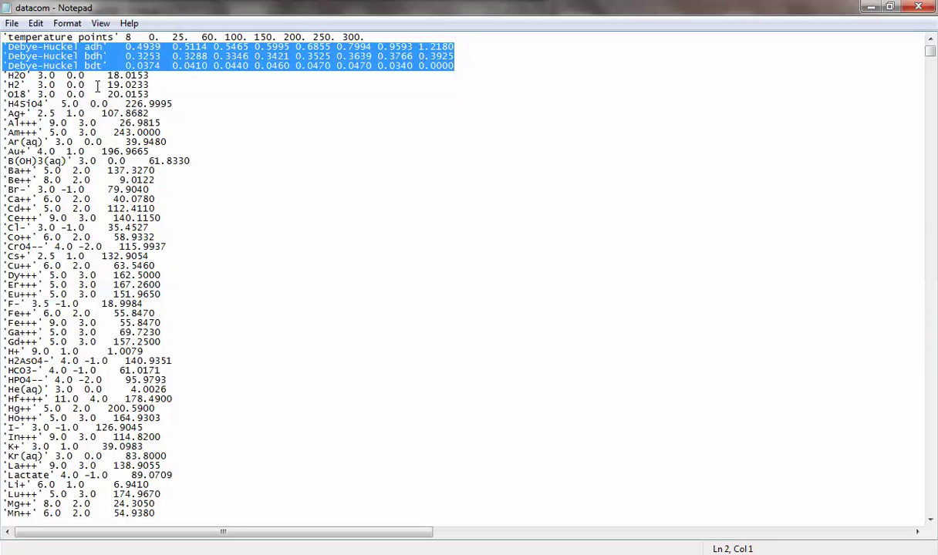
- Highlight the primary species block from H2O through Oxalate, and the 'End of primary' line that closes it
left_click(4, 75)
left_click_drag(4, 75, 238, 539)
scroll(238, 541, "down", 10)
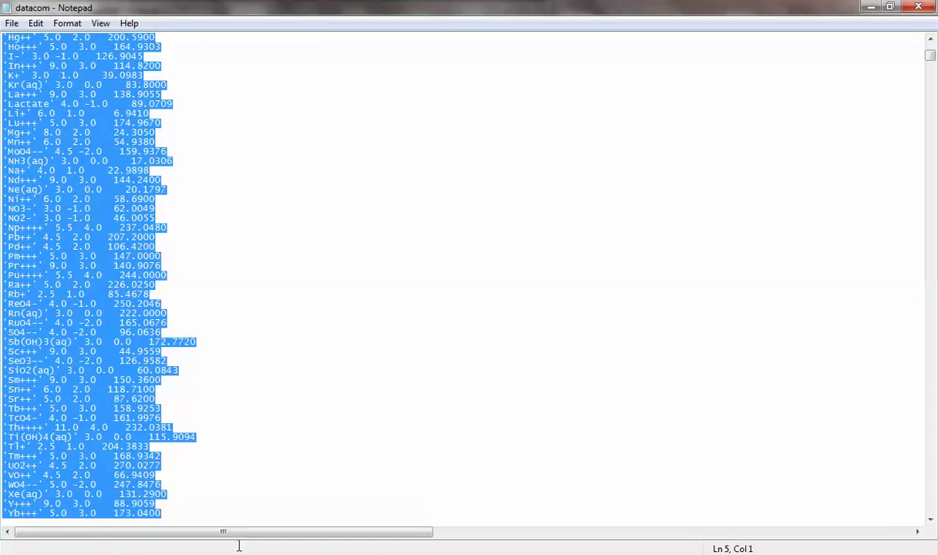
scroll(239, 541, "down", 2)
left_click(216, 221, "shift")
key("ctrl+c")
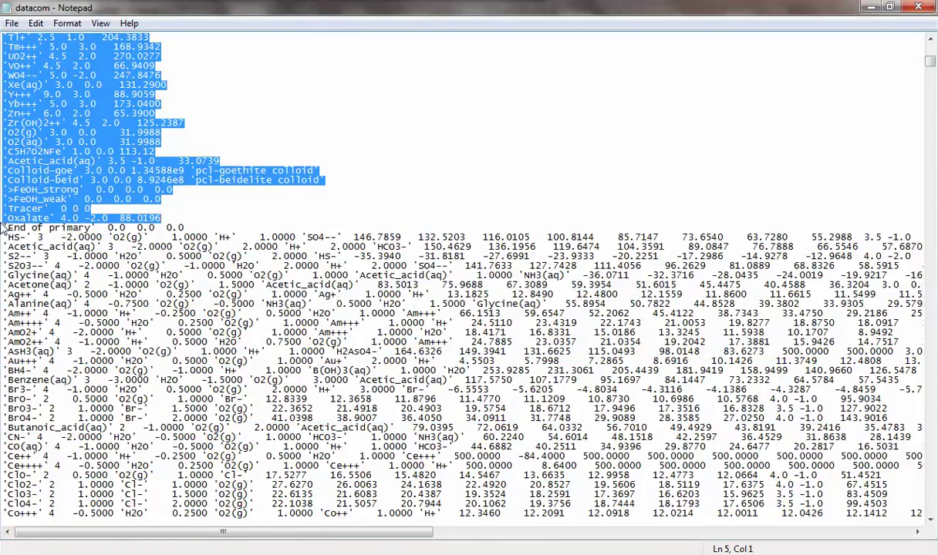
left_click_drag(4, 228, 195, 228)
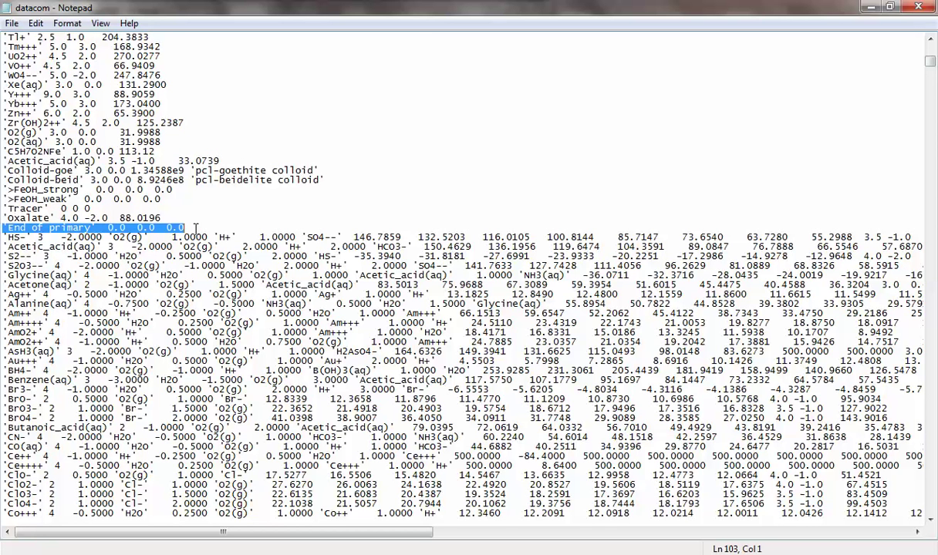
- Return to the start of the database and examine the values on the H2O line, highlighting its molecular weight
scroll(370, 171, "up", 20)
scroll(369, 171, "up", 7)
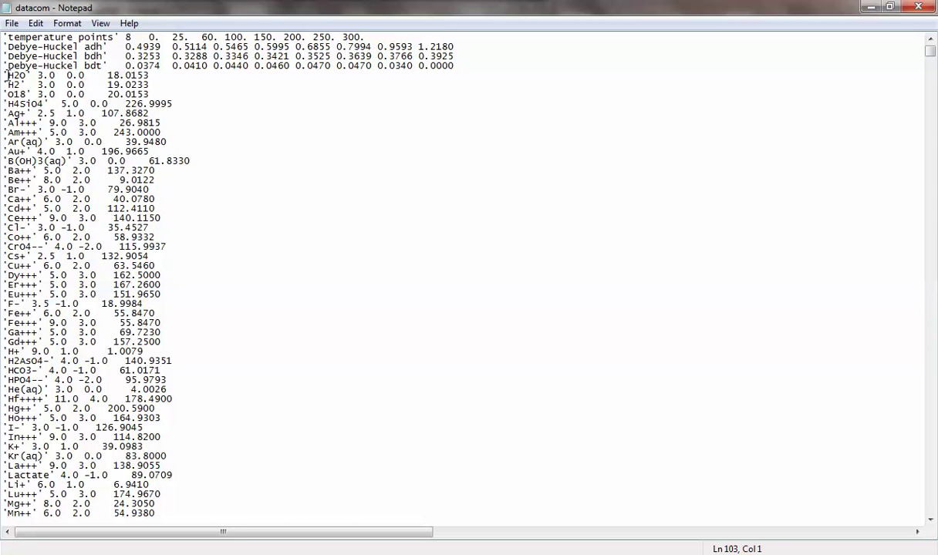
left_click_drag(66, 66, 154, 78)
left_click(106, 75)
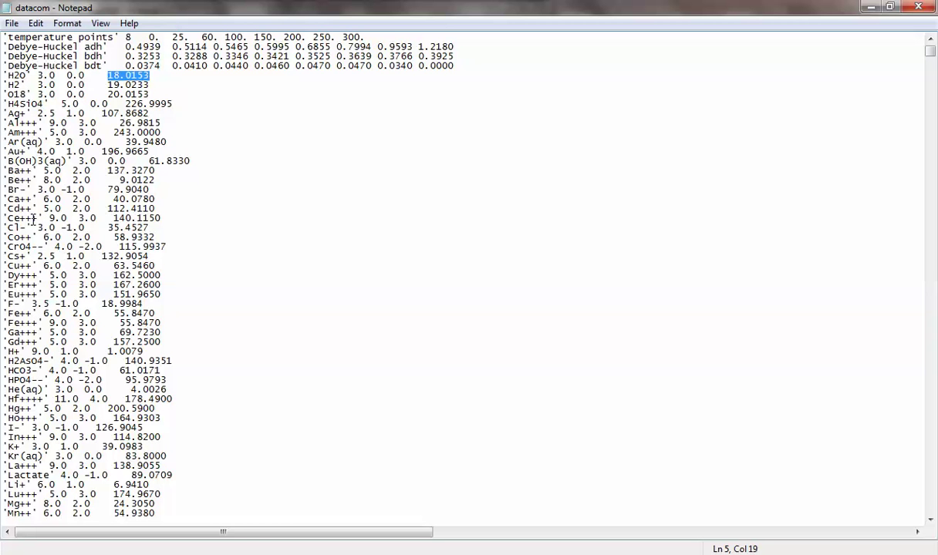
left_click(371, 360)
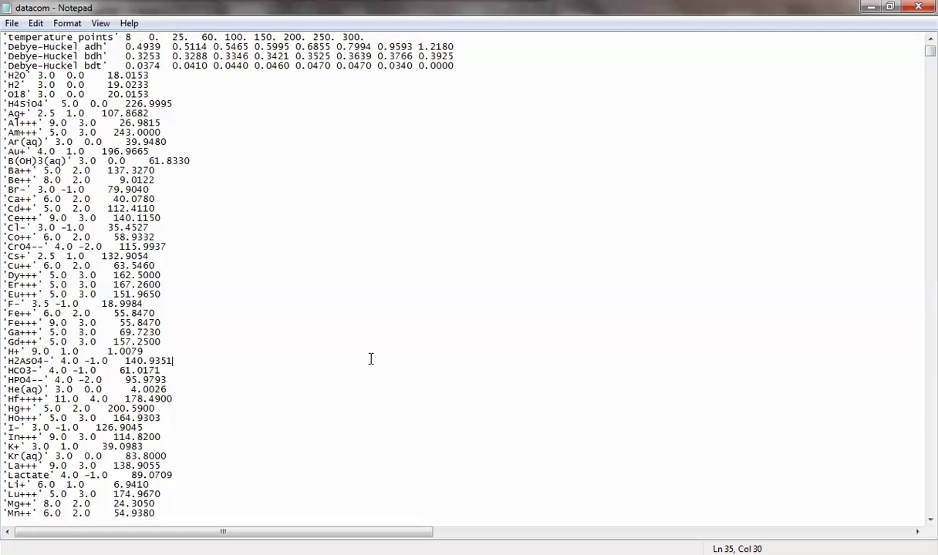
- Locate the secondary species below the 'End of primary' line and point out the HS- and Acetic_acid(aq) entries
scroll(374, 359, "down", 3)
scroll(376, 359, "down", 18)
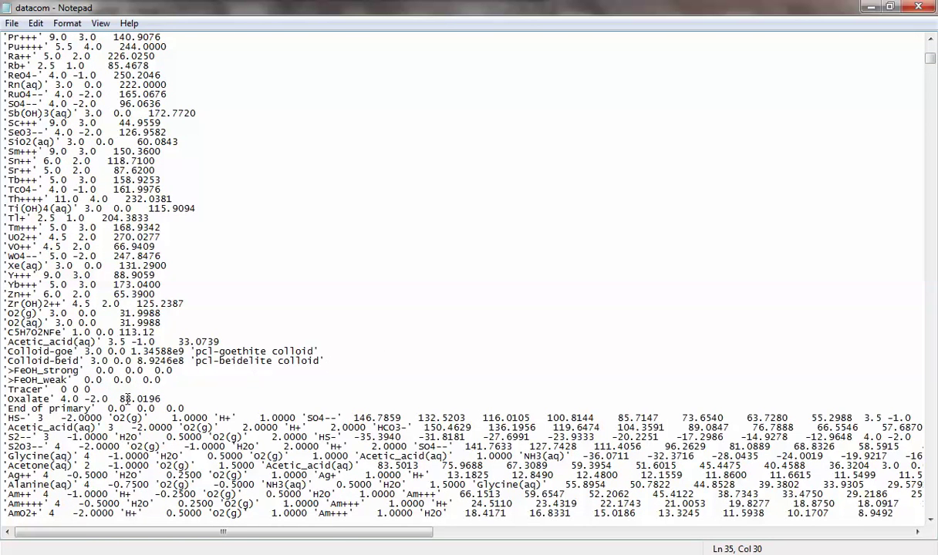
left_click(110, 407)
left_click_drag(8, 418, 27, 418)
left_click(130, 428)
scroll(135, 428, "down", 1)
scroll(133, 428, "down", 1)
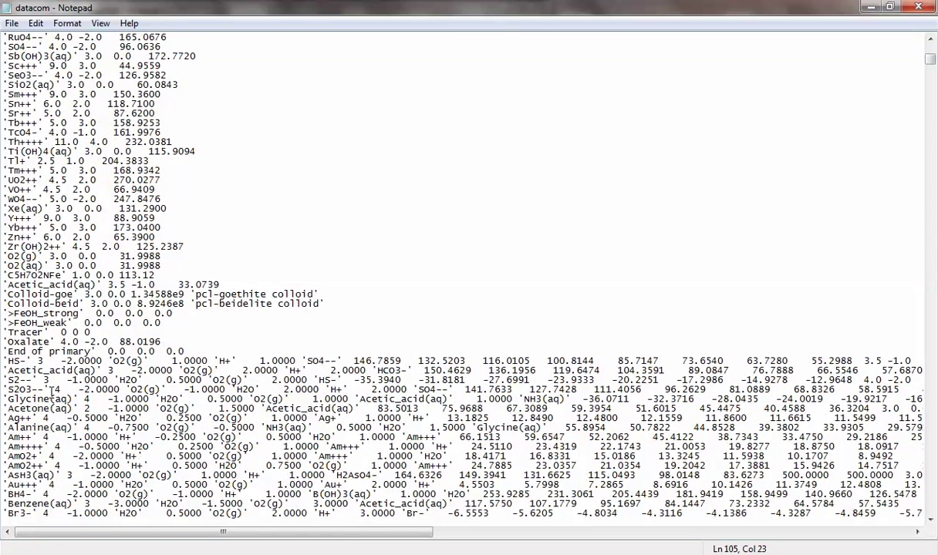
- Highlight the start of the S2-- secondary species entry and the HS- species name
left_click_drag(5, 380, 158, 380)
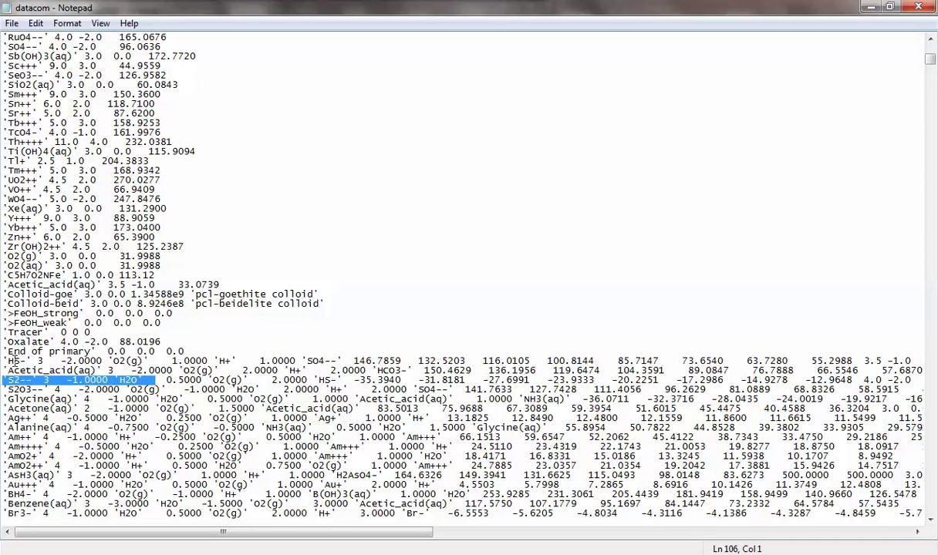
left_click(4, 360)
left_click_drag(4, 359, 37, 360)
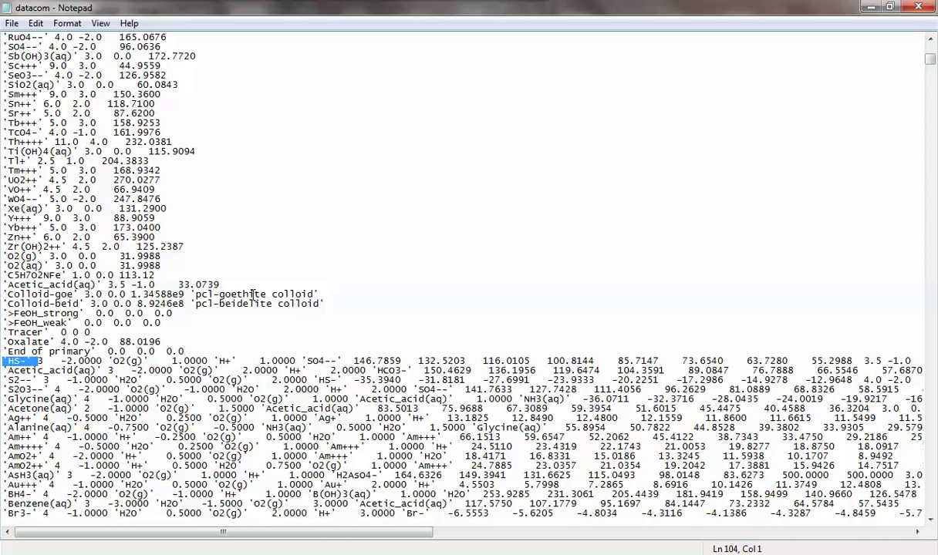
scroll(252, 294, "up", 3)
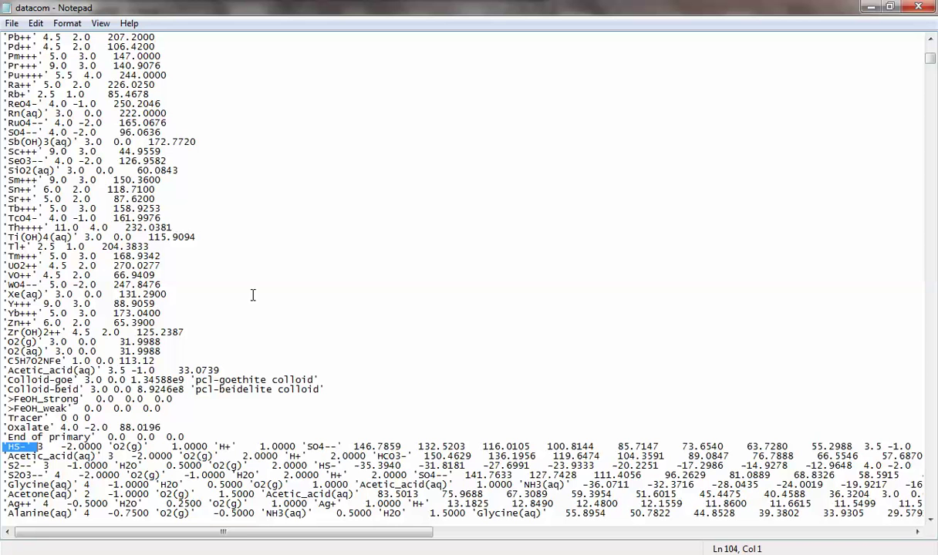
- Examine the HS- reaction line, highlighting the secondary species HS- and the primary species SO4-- in turn
left_click(320, 446)
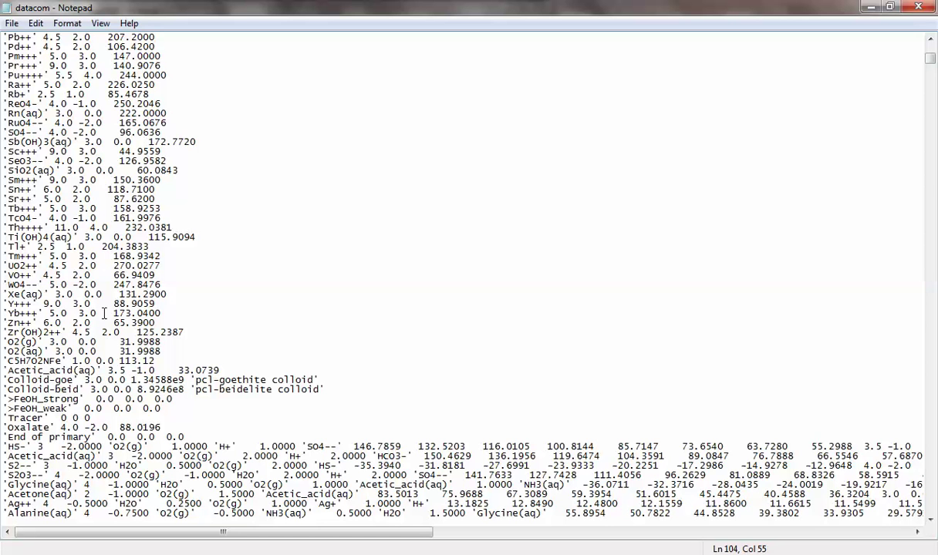
left_click_drag(308, 447, 338, 448)
scroll(293, 336, "up", 2)
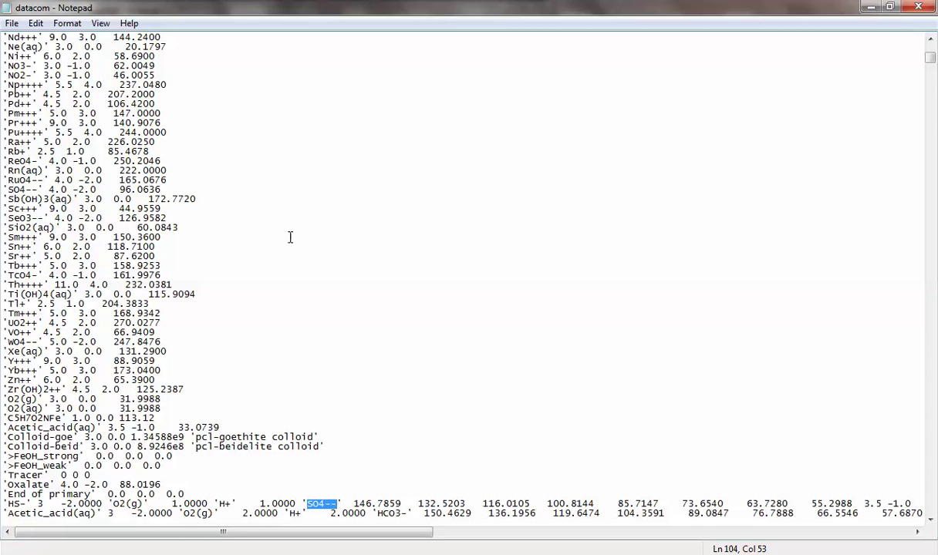
left_click_drag(7, 504, 27, 505)
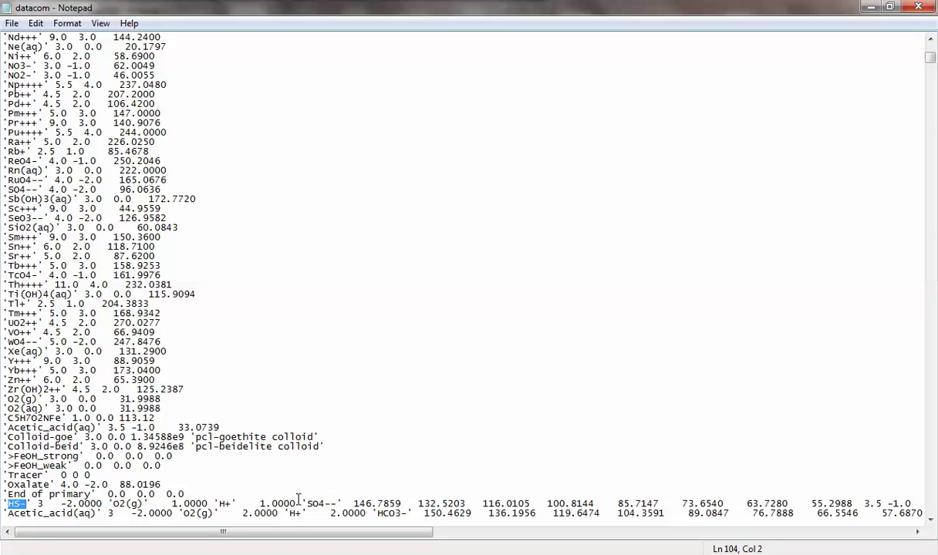
left_click_drag(307, 504, 337, 504)
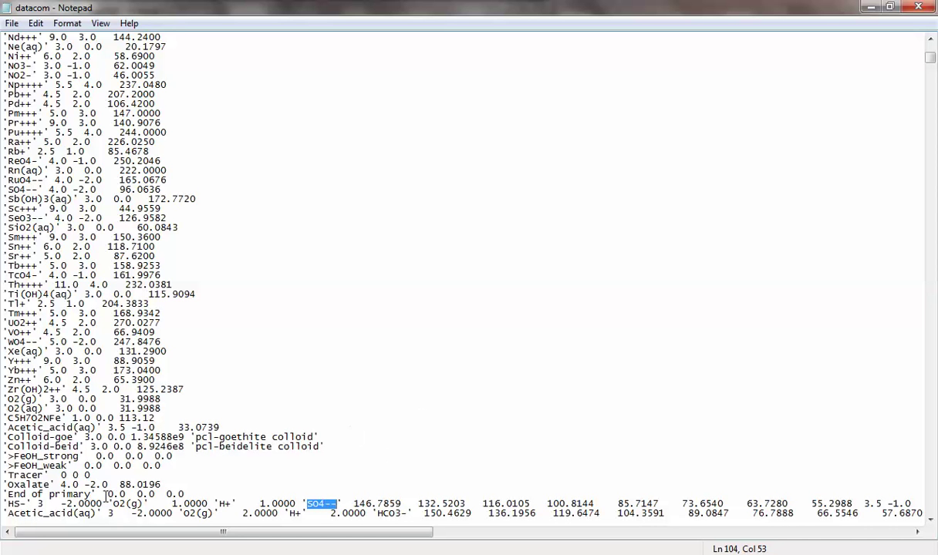
double_click(4, 506)
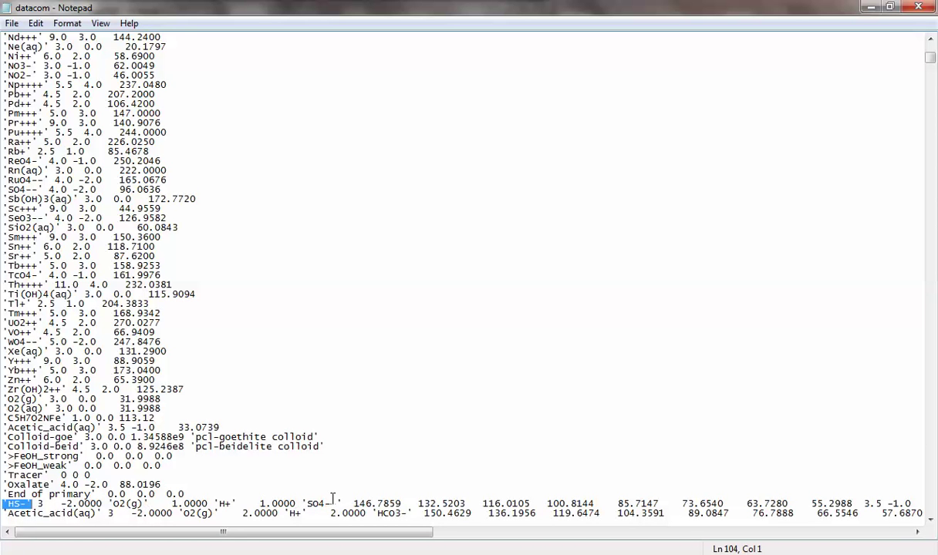
- Browse the secondary species reactions, and look through the primary species list again from the start of the database
scroll(351, 496, "down", 8)
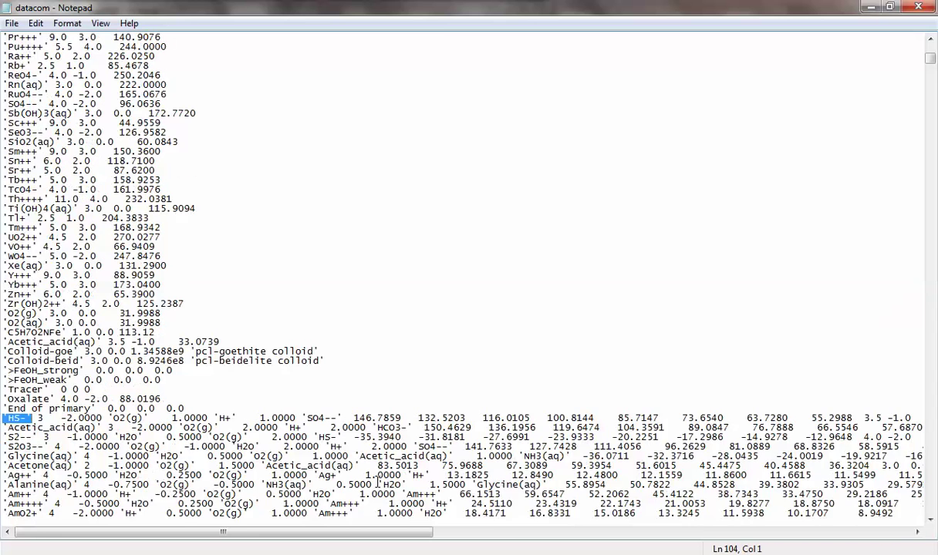
scroll(363, 406, "down", 8)
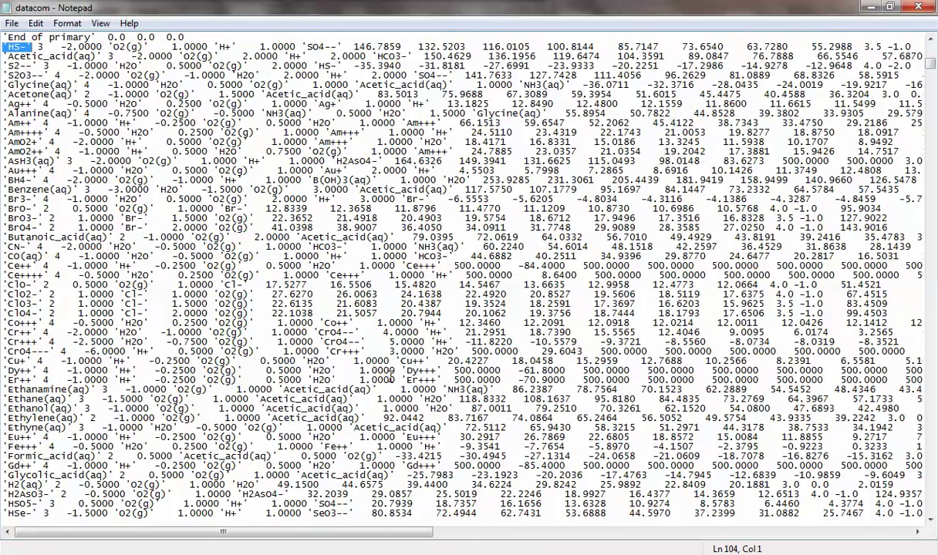
scroll(375, 268, "up", 16)
scroll(391, 273, "up", 15)
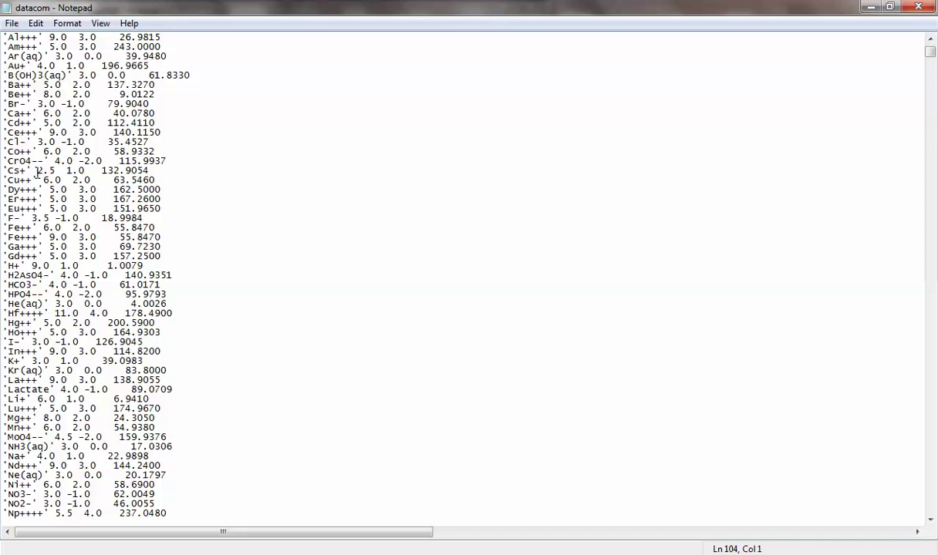
scroll(36, 171, "up", 3)
left_click(37, 103)
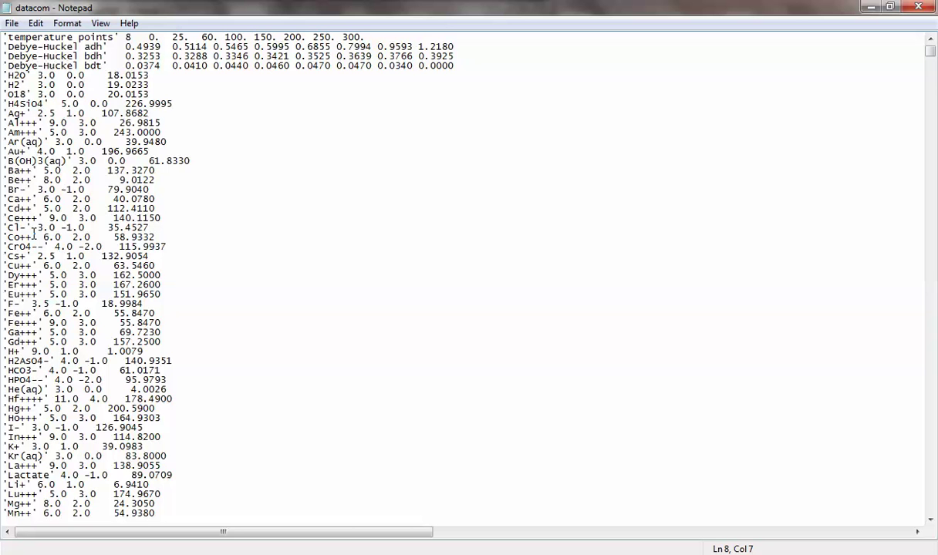
left_click(33, 237)
scroll(33, 237, "down", 8)
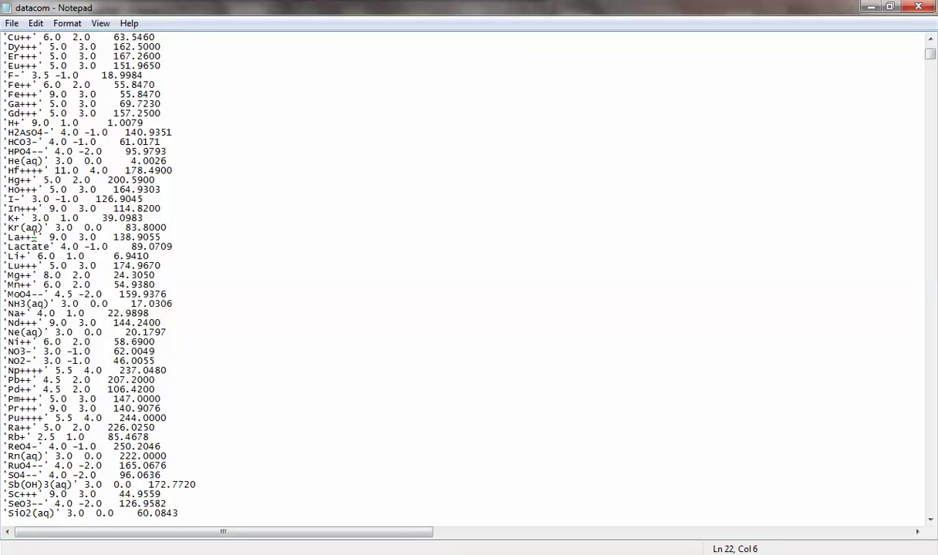
- Look through the rest of the primary species list and search the database for the HCO3- primary species entry
scroll(33, 231, "down", 6)
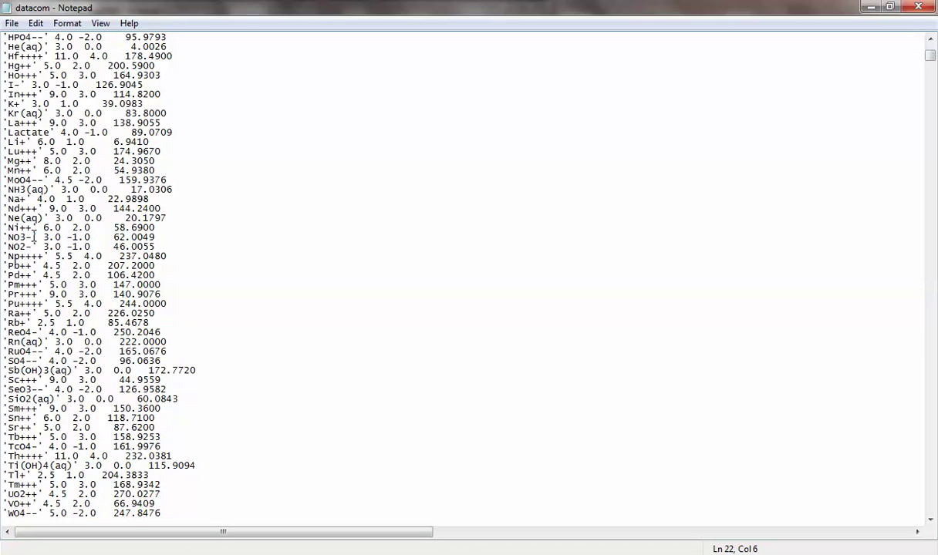
scroll(32, 237, "down", 2)
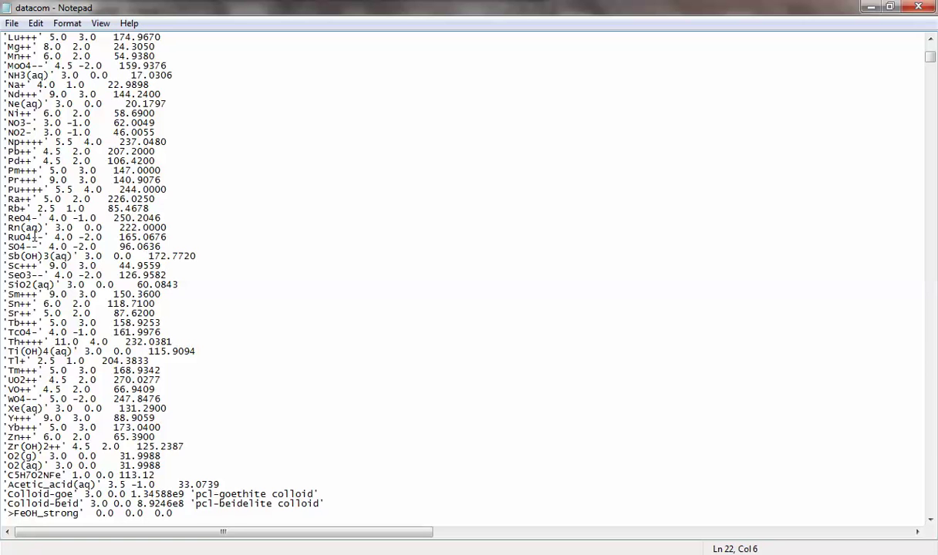
scroll(33, 236, "down", 6)
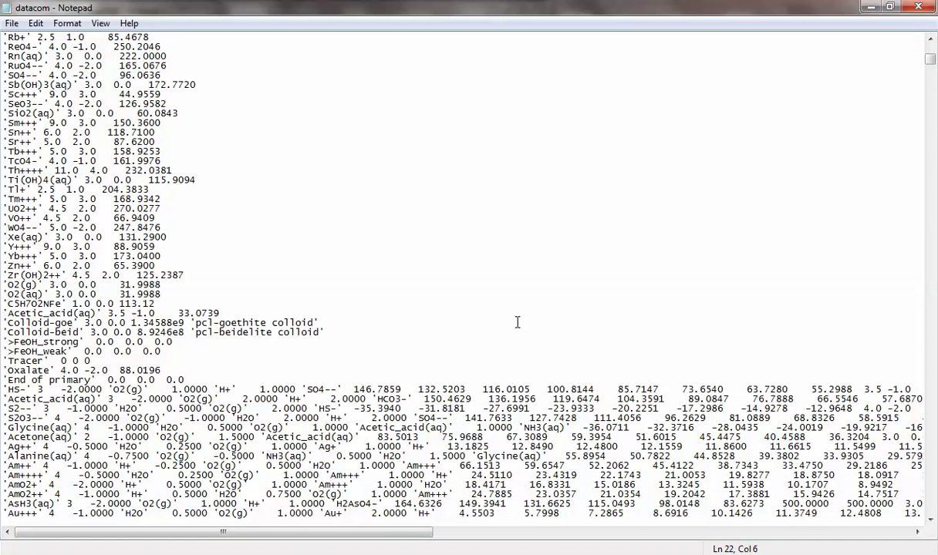
key("ctrl+f")
type("hco3-")
key("Return")
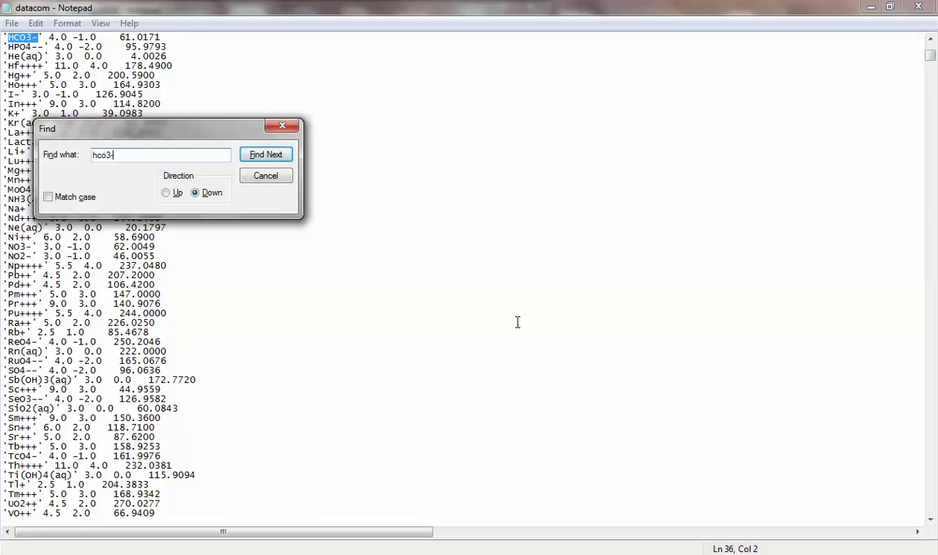
left_click(266, 176)
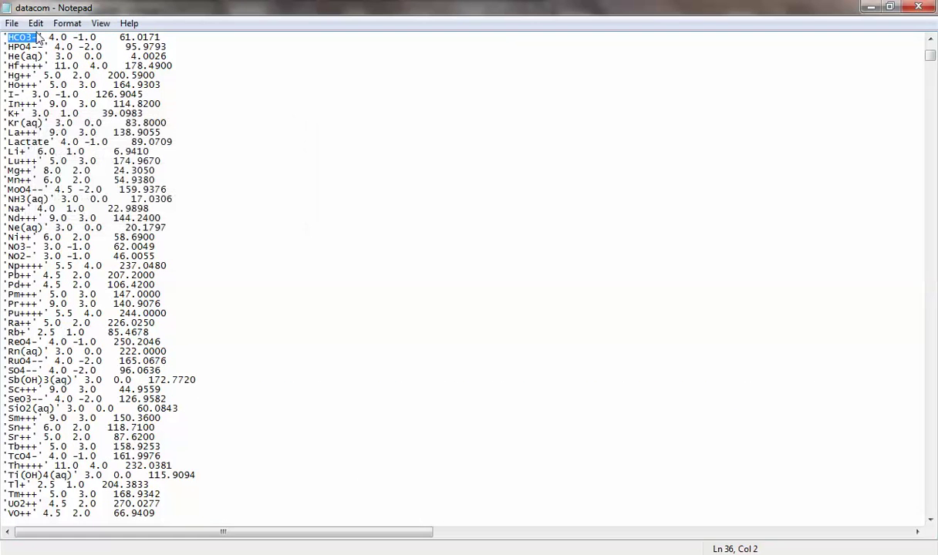
scroll(440, 235, "up", 3)
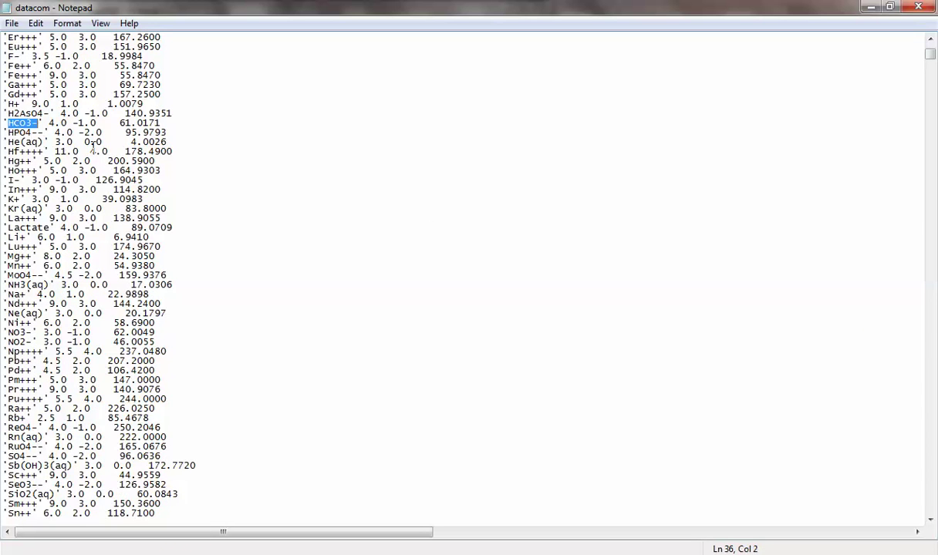
- Search for CO3-- among the secondary species and highlight HCO3 in its reaction line
scroll(515, 299, "down", 17)
left_click(482, 140)
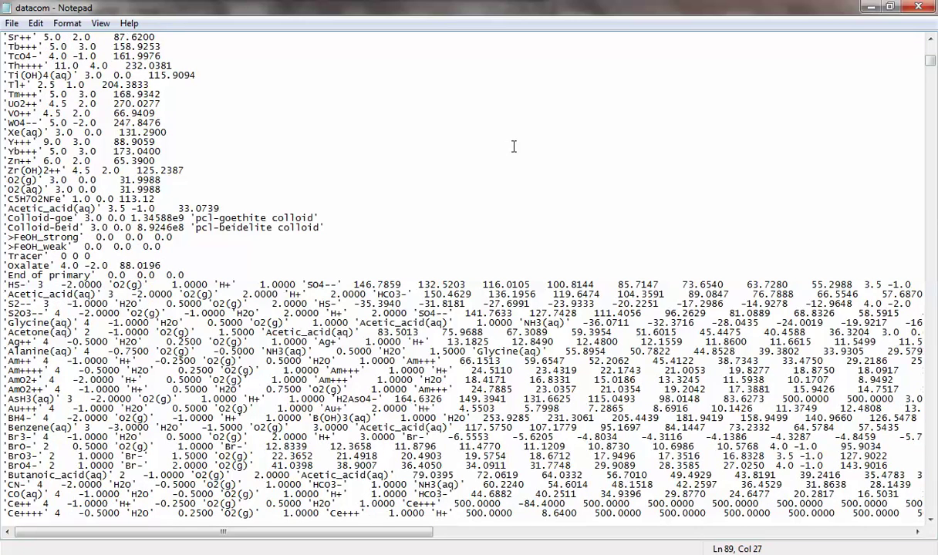
key("ctrl+f")
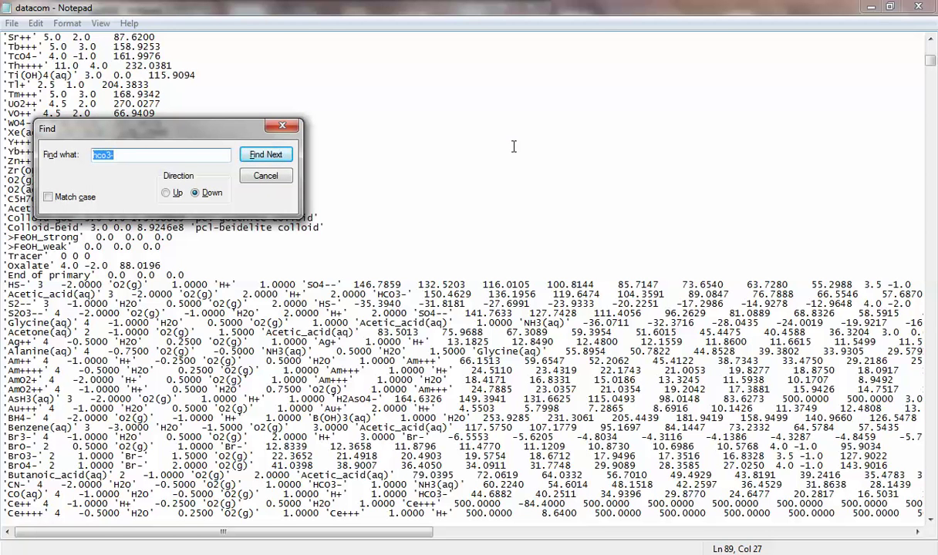
type("CO3--")
key("Return")
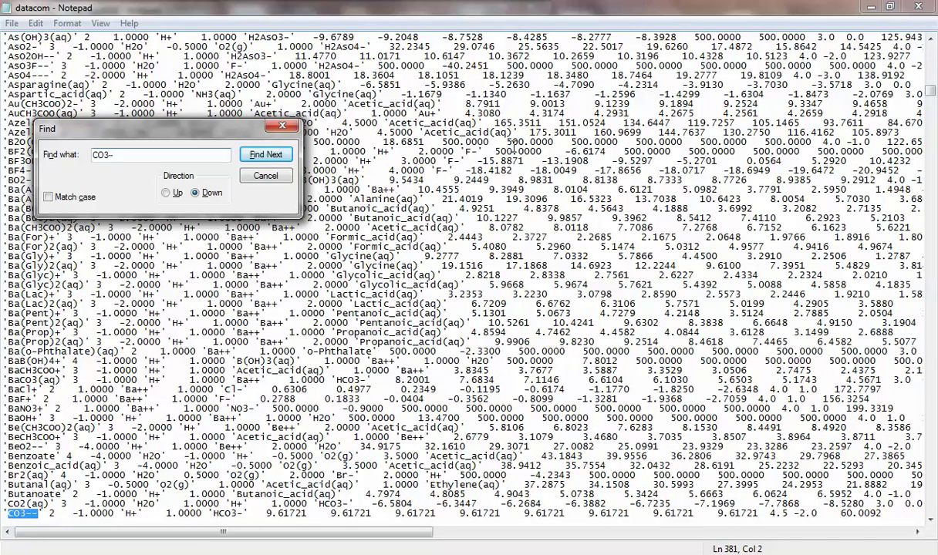
double_click(219, 513)
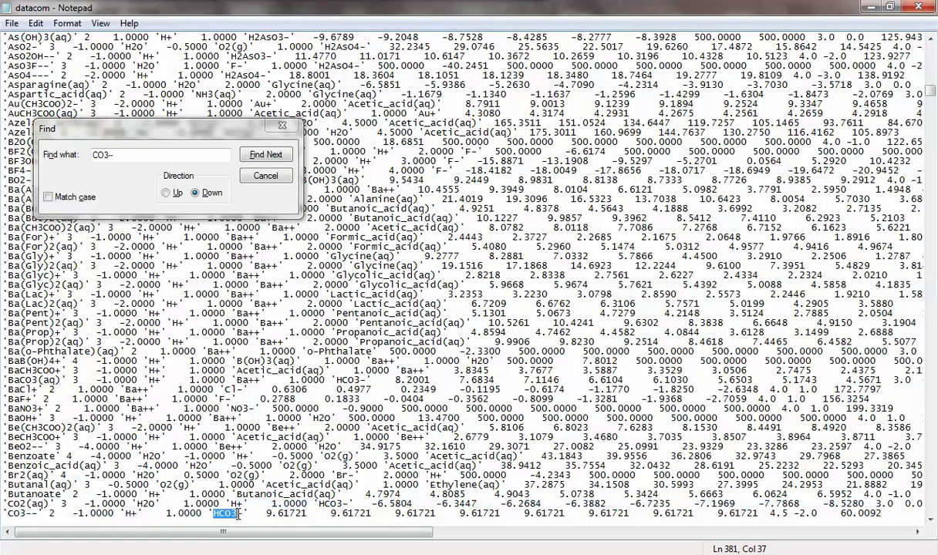
left_click(263, 177)
scroll(109, 455, "down", 2)
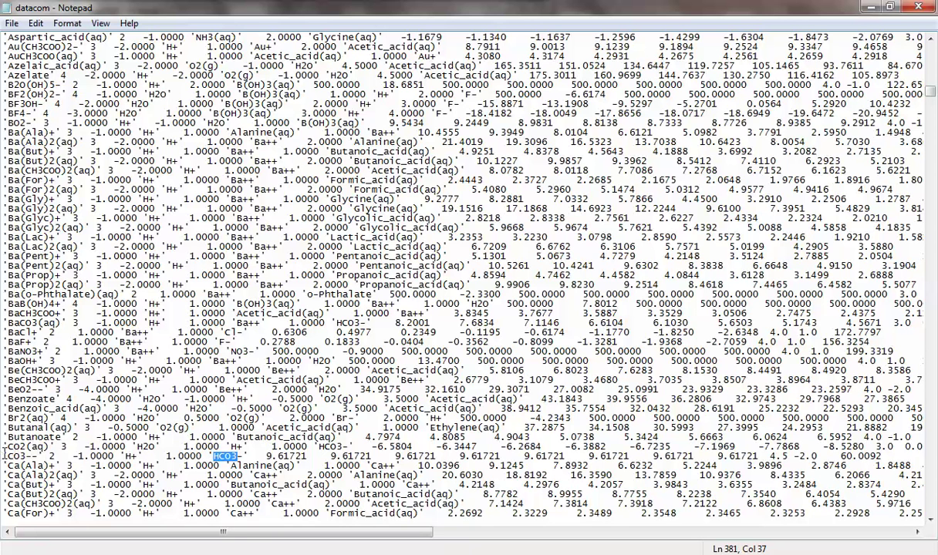
- Highlight the whole CO3-- reaction line, then its species count 2 and the primary species H+ and HCO3- in turn
left_click_drag(4, 456, 887, 458)
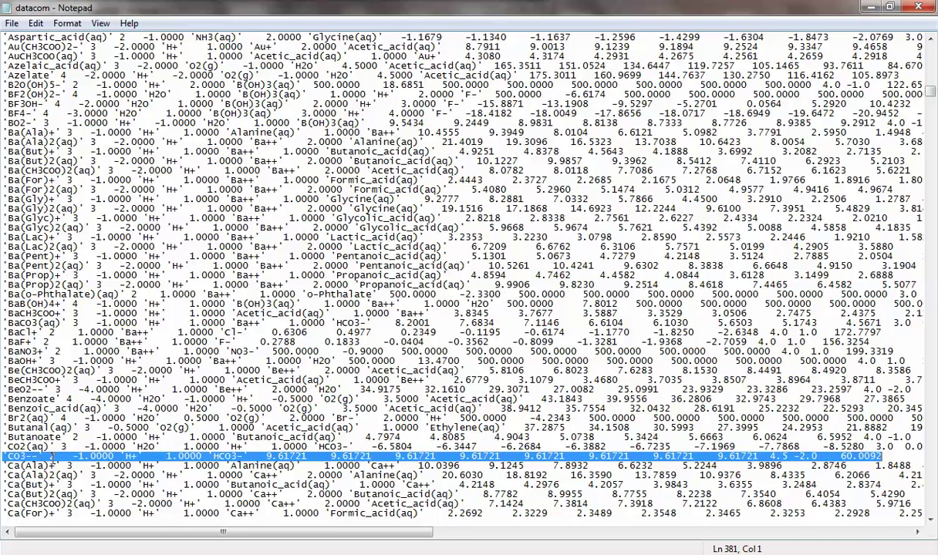
double_click(52, 456)
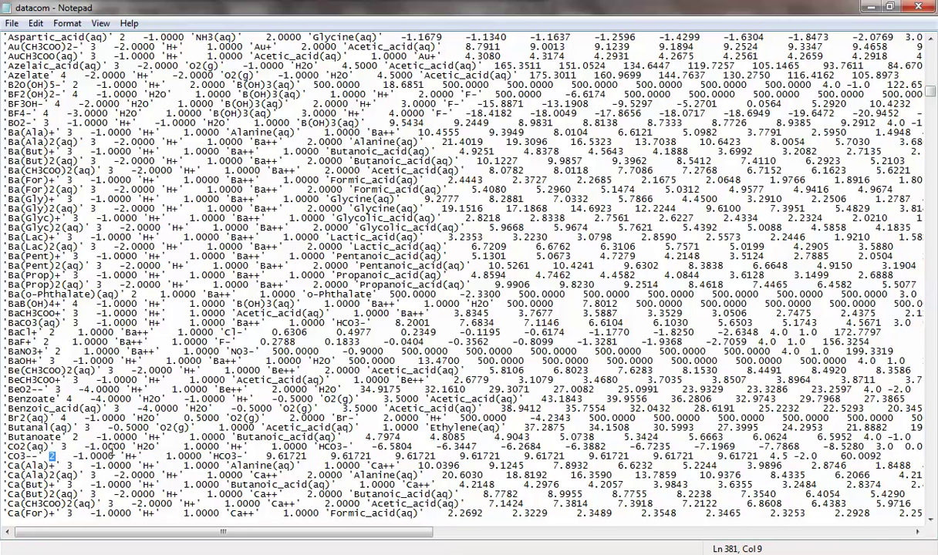
double_click(129, 456)
double_click(227, 456)
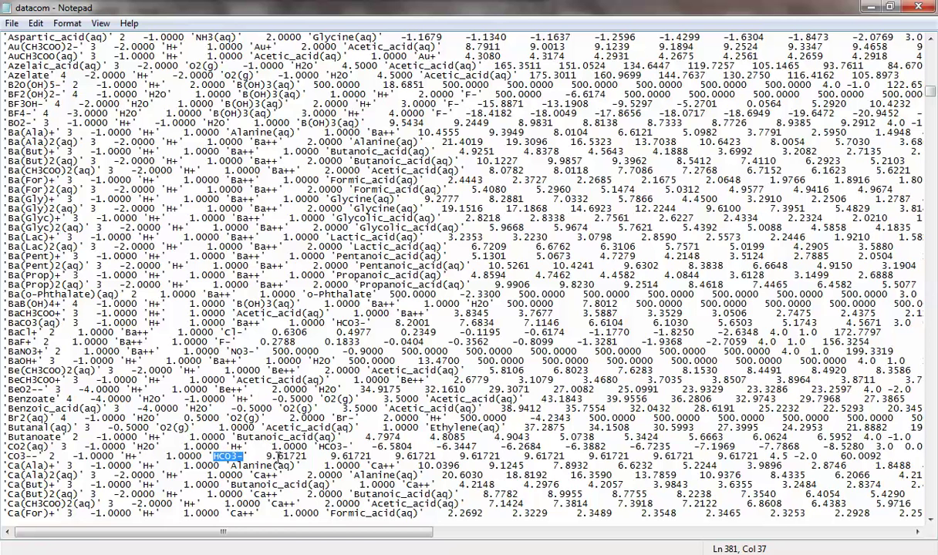
- Examine the 9.61721 values on the CO3-- line, highlighting the whole series, the first two individually, and the series again
left_click_drag(262, 457, 762, 457)
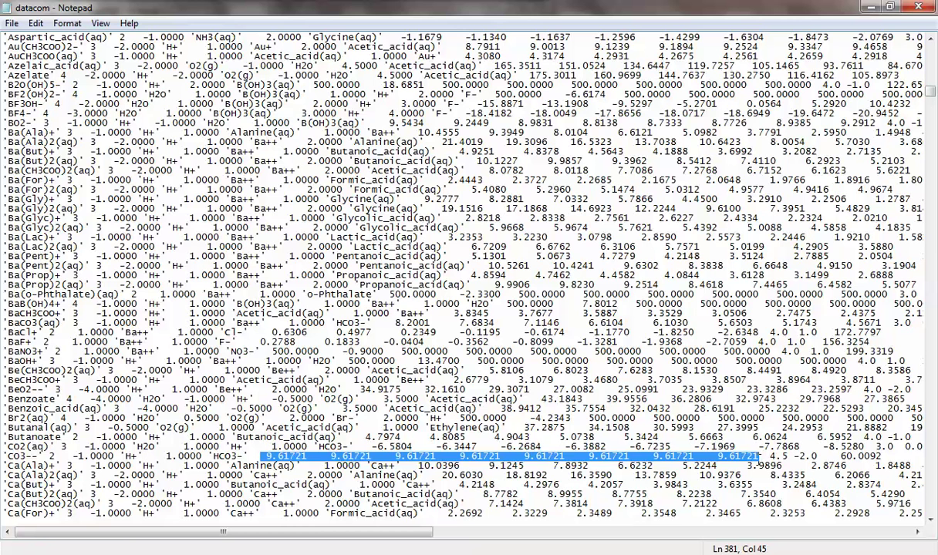
left_click(438, 456)
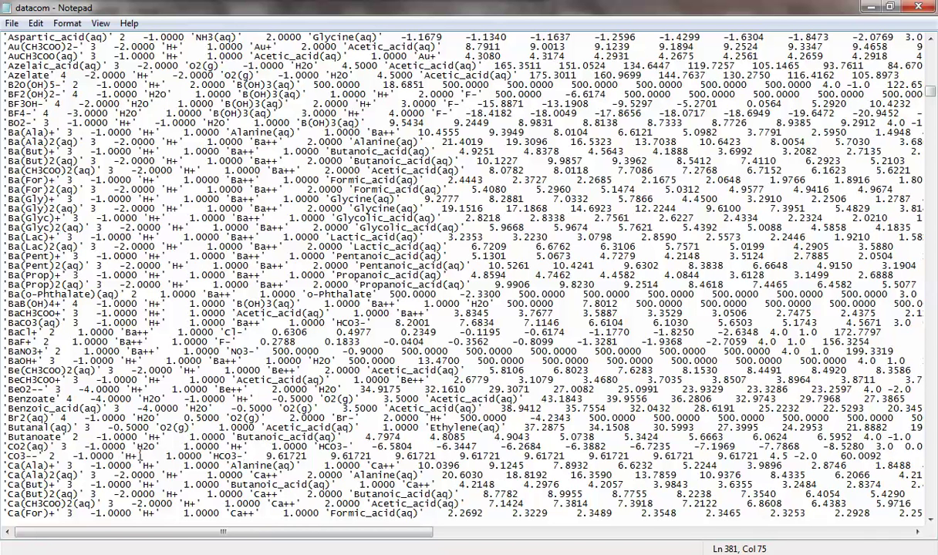
double_click(277, 456)
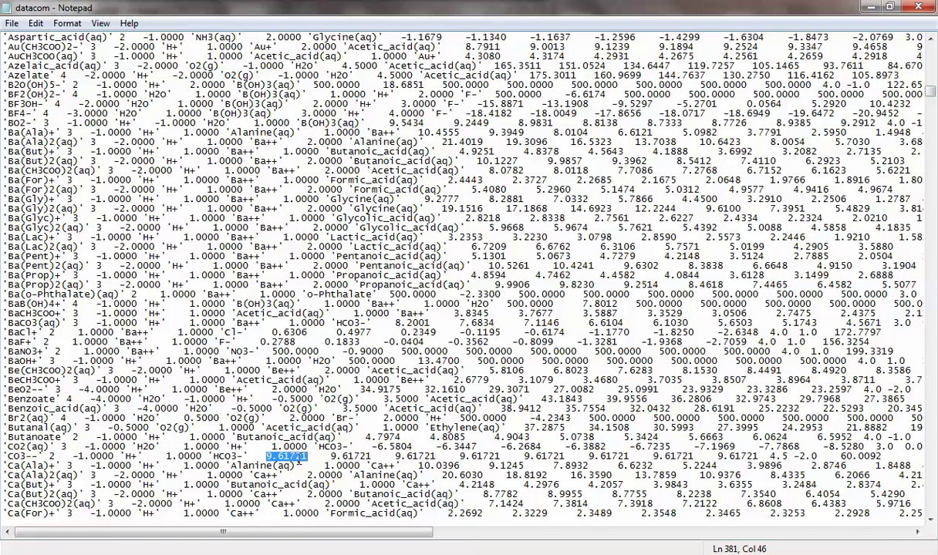
left_click_drag(331, 456, 377, 456)
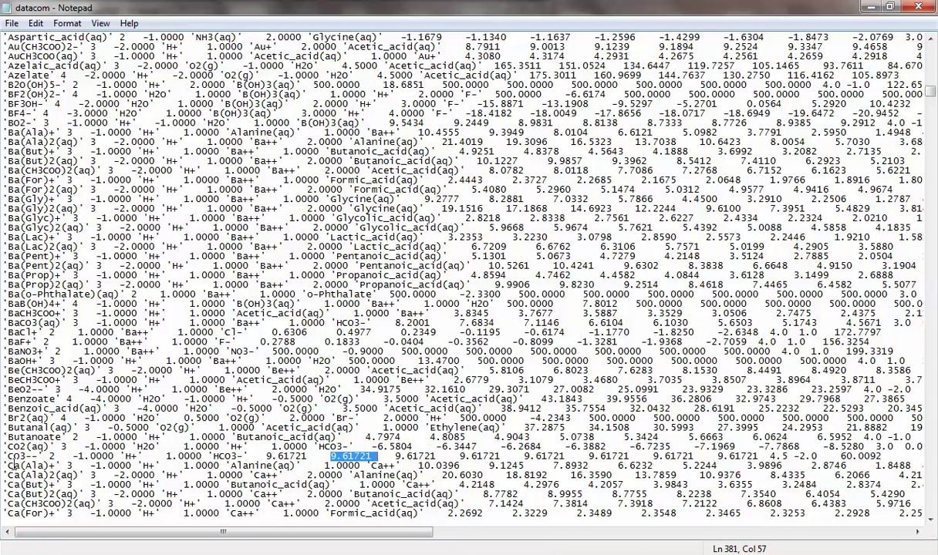
left_click_drag(269, 456, 770, 457)
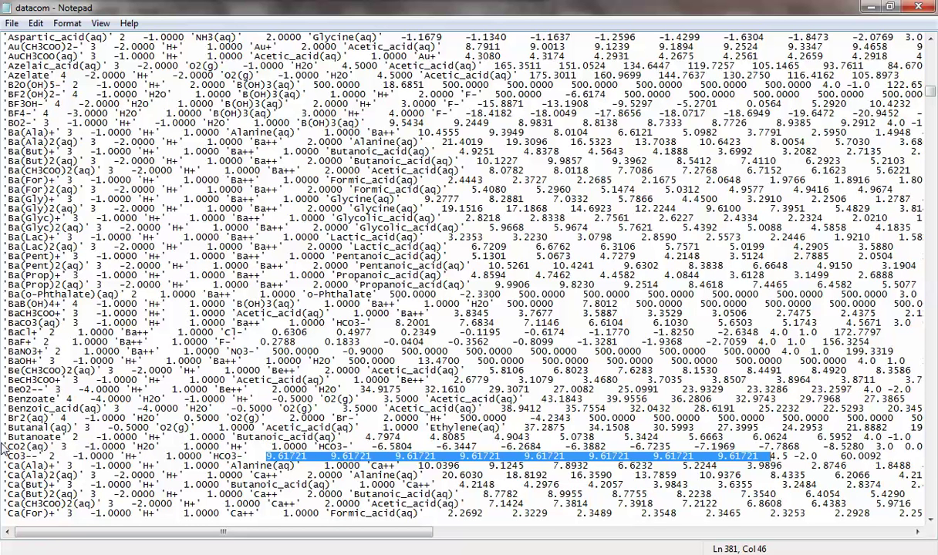
- Highlight the start of the CO2(aq) reaction on the line above CO3--, then its first value -6.5804 and the values that follow
left_click_drag(6, 446, 165, 452)
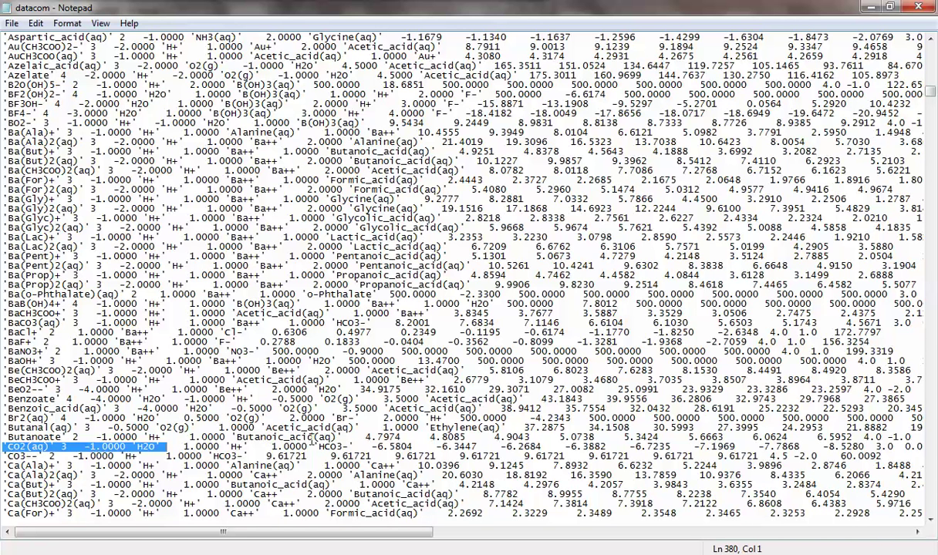
double_click(377, 447)
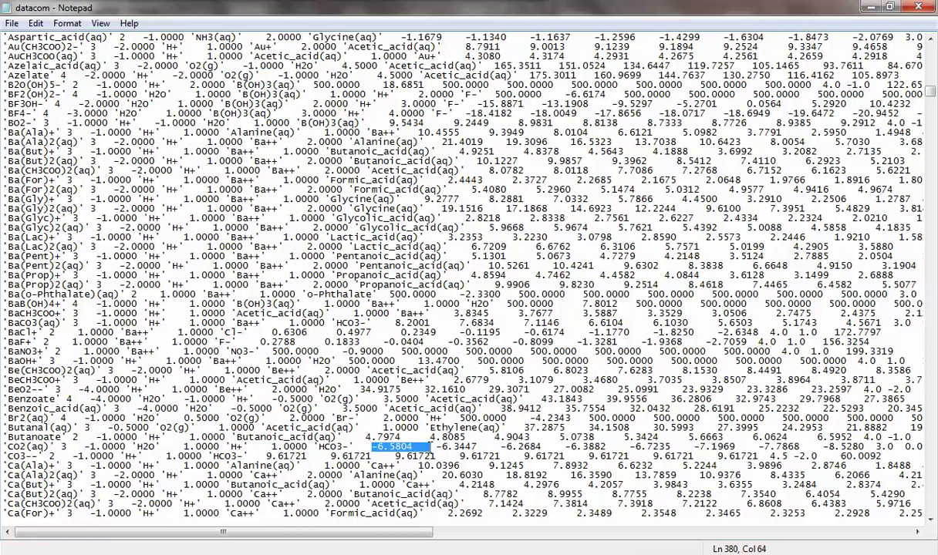
left_click(436, 446)
left_click_drag(436, 447, 578, 455)
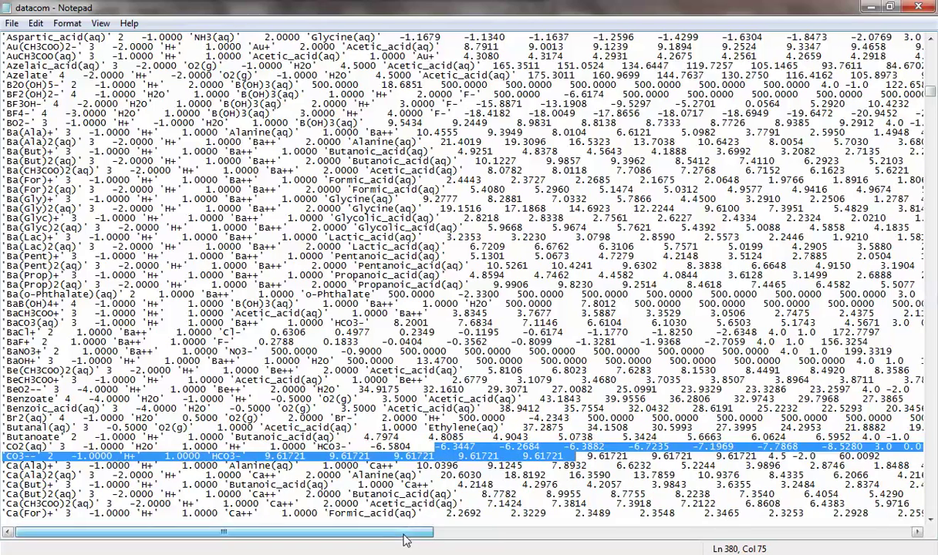
- Examine the last three values on the CO2(aq) line, highlighting 3.0, all three together, and the final 44.0098
left_click_drag(407, 541, 445, 541)
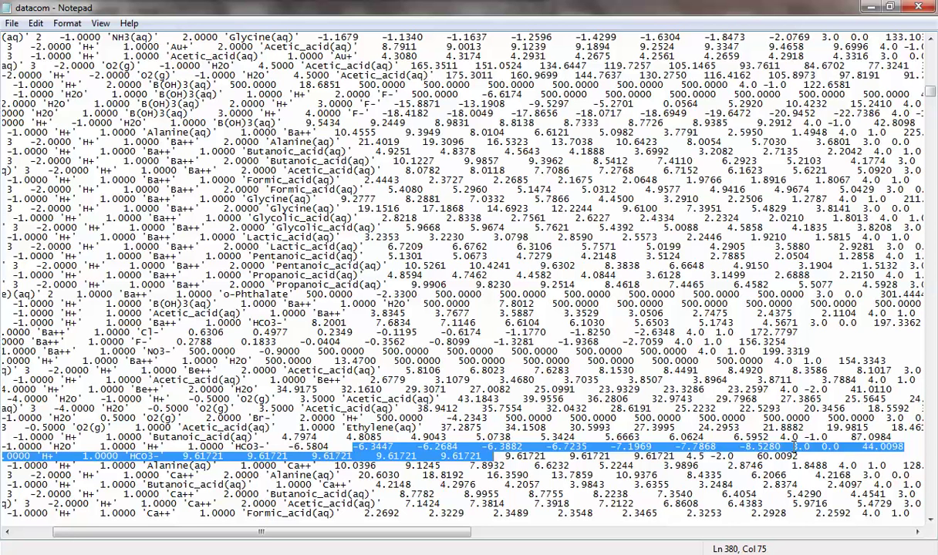
left_click_drag(811, 446, 791, 447)
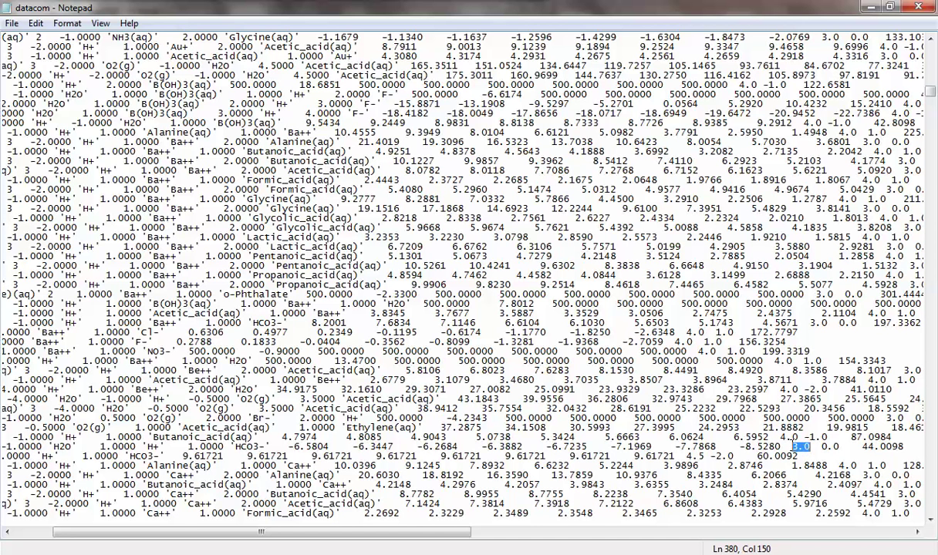
left_click(807, 446)
left_click_drag(791, 447, 903, 444)
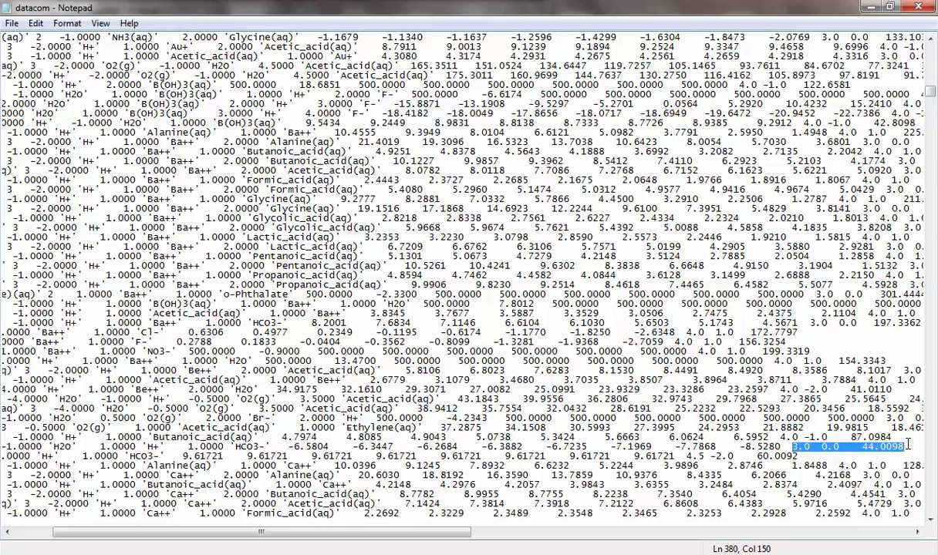
left_click_drag(809, 447, 911, 446)
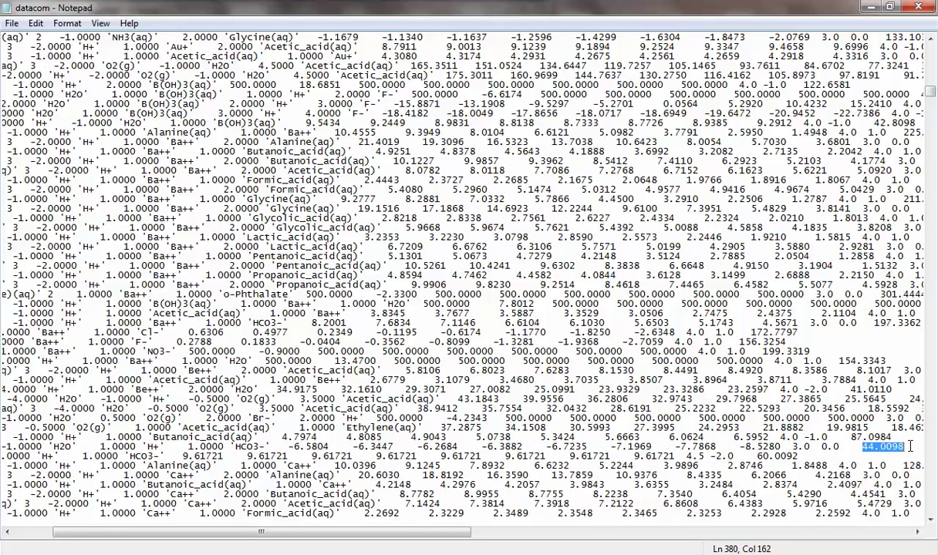
- Search the database for 'end of secondary' and show the beginning of that line
scroll(691, 418, "down", 3)
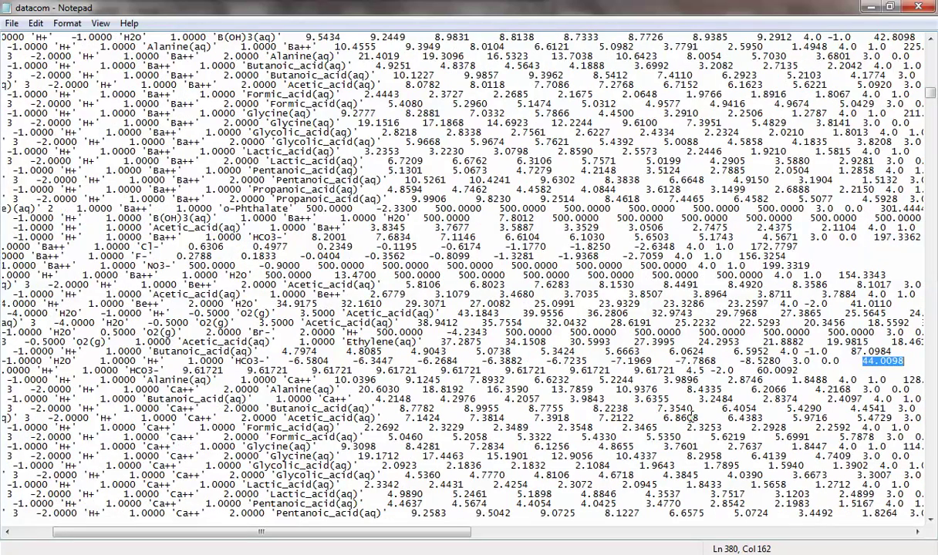
left_click(502, 286)
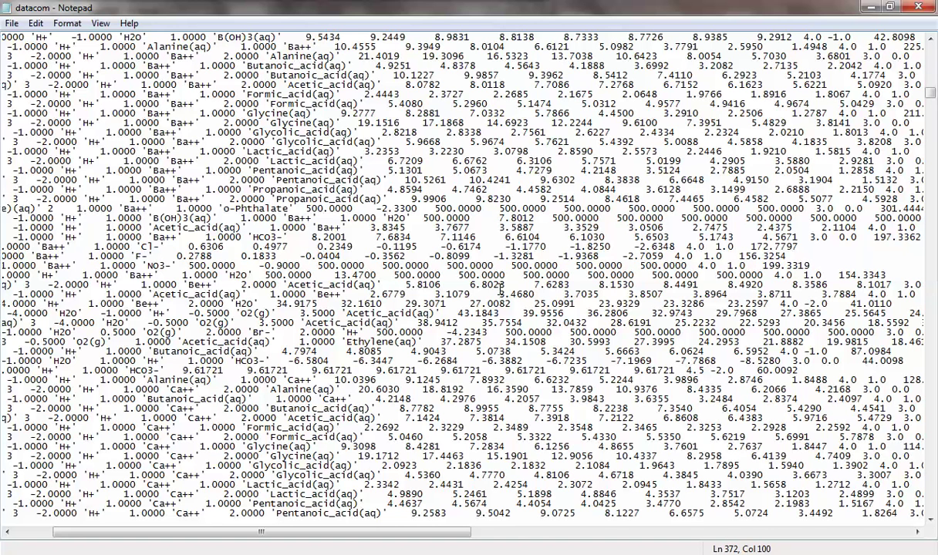
key("ctrl+f")
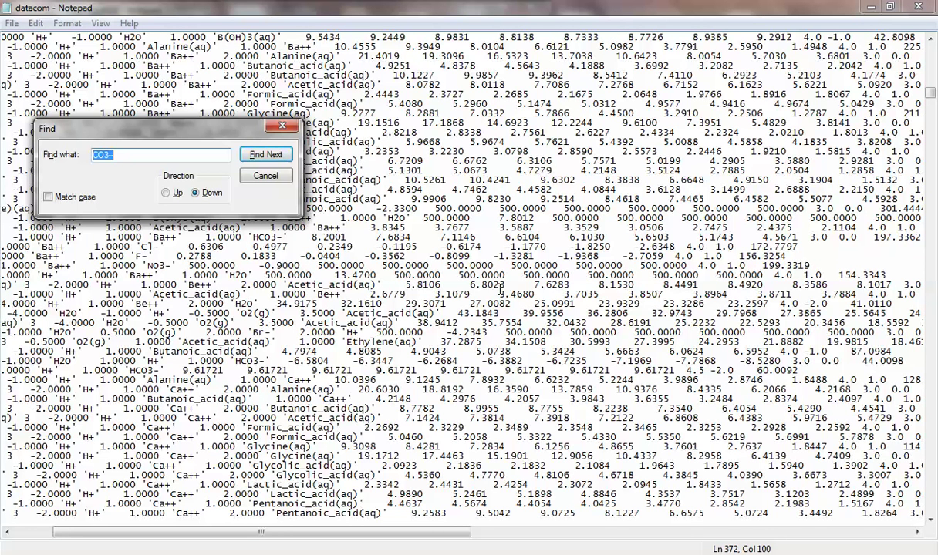
type("end of secondary")
key("Return")
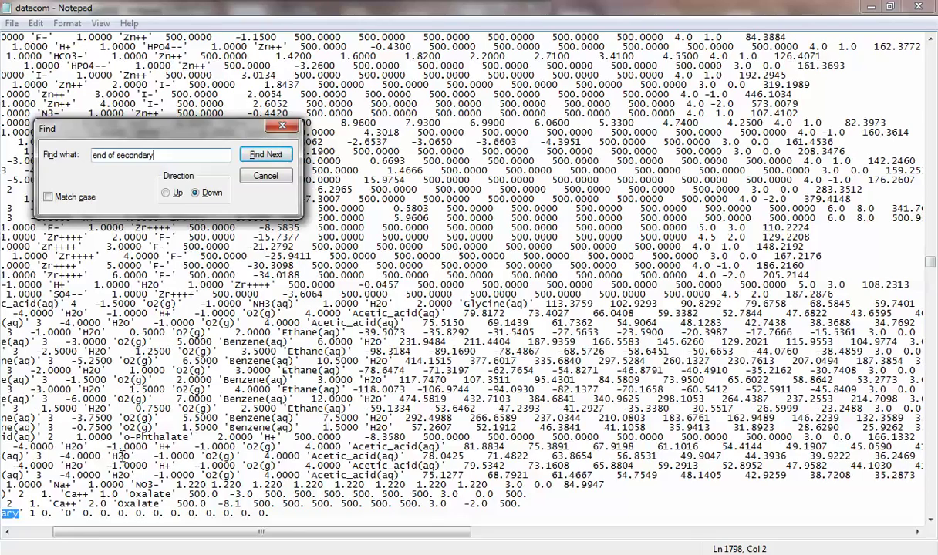
left_click(43, 534)
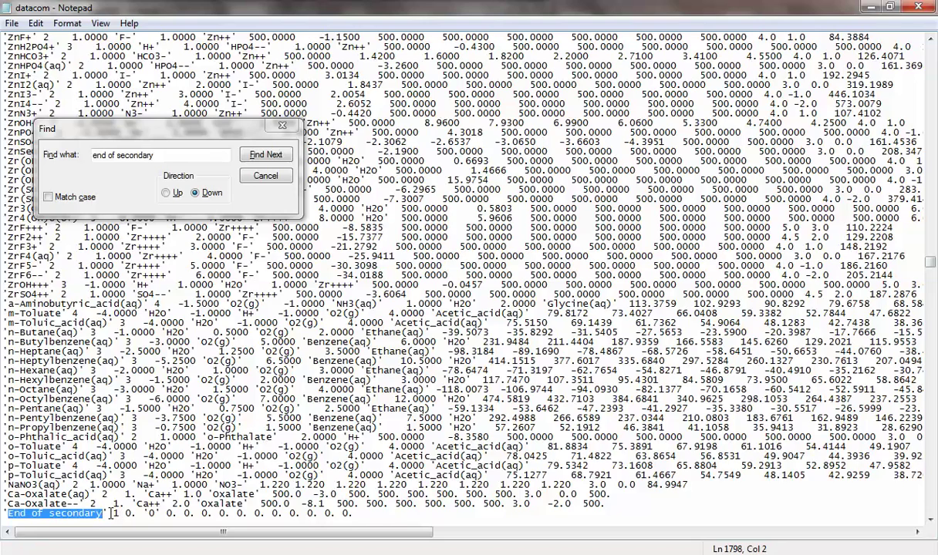
- Browse the gas entries below the 'End of secondary' line through to the first mineral entries
scroll(111, 515, "down", 5)
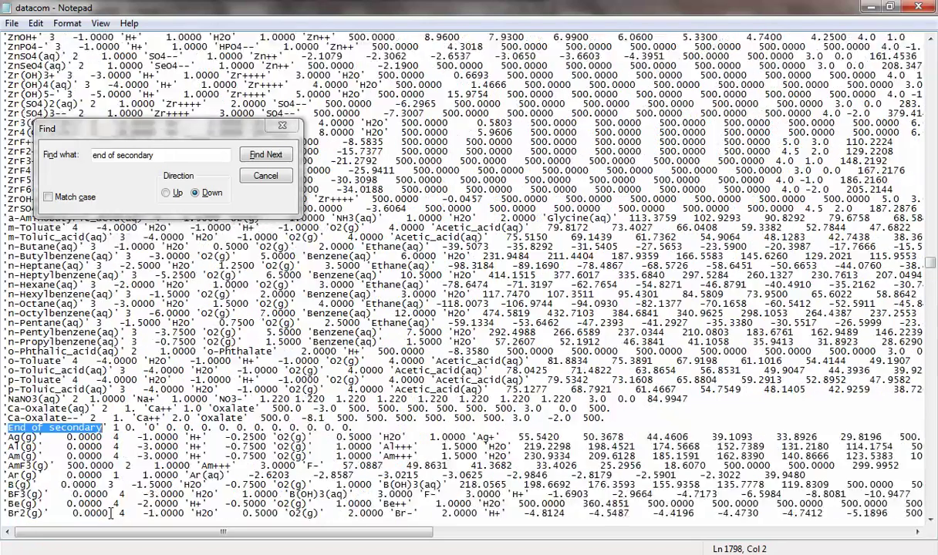
scroll(111, 515, "down", 3)
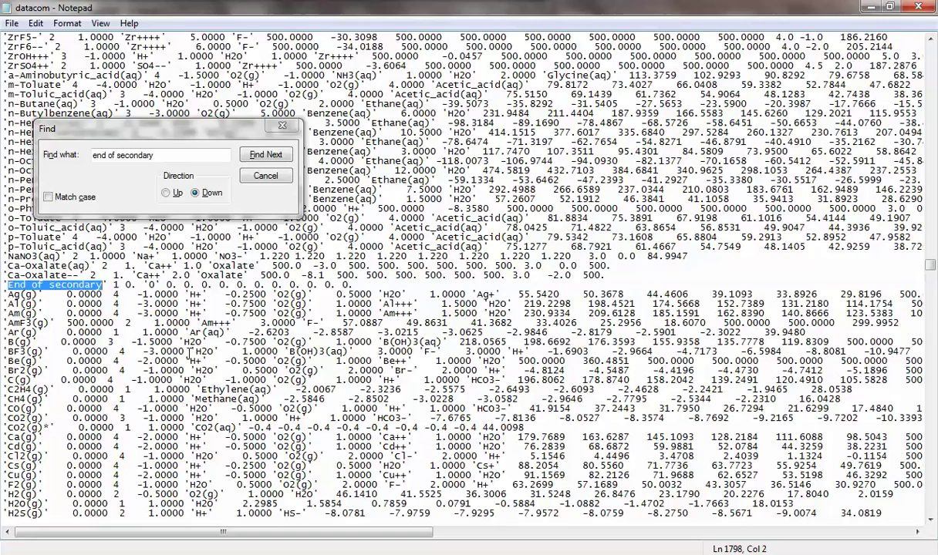
scroll(183, 386, "down", 15)
scroll(185, 400, "down", 20)
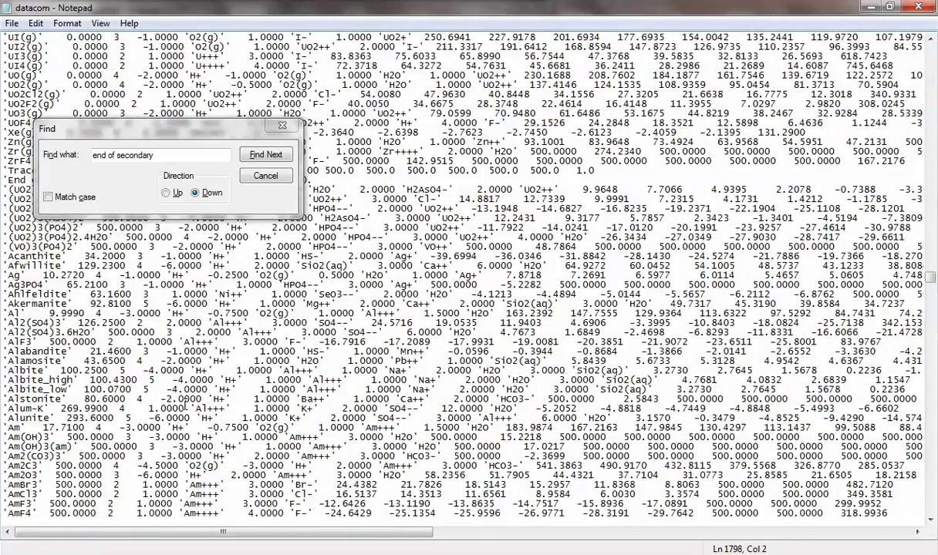
- Search the database for 'end of gases' and keep the search window clear of the matched line
left_click(152, 156)
left_click_drag(152, 156, 117, 157)
type("gases")
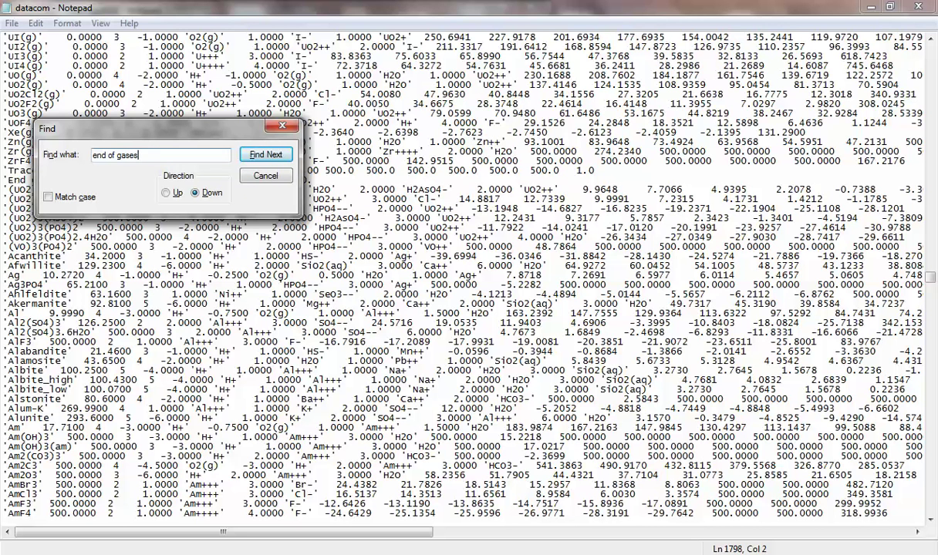
key("Return")
left_click_drag(149, 124, 238, 294)
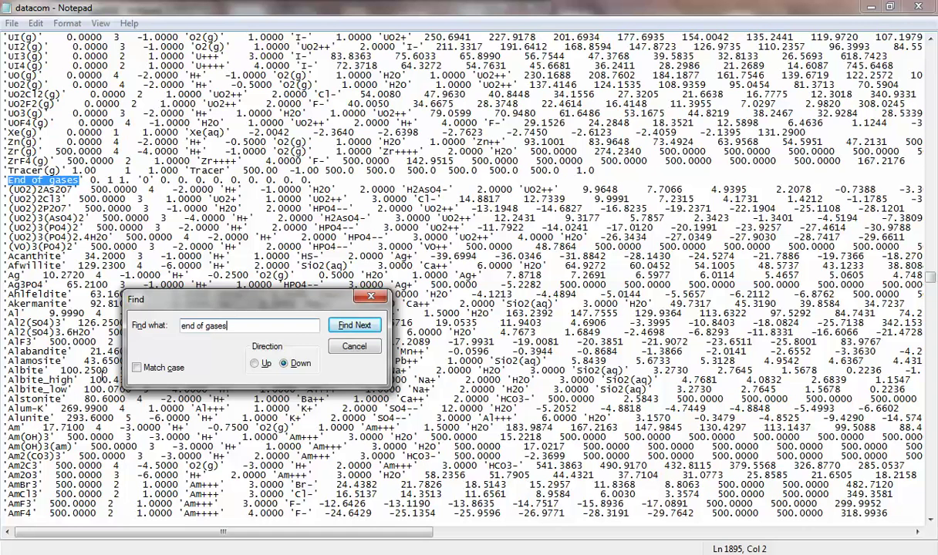
left_click_drag(193, 301, 175, 444)
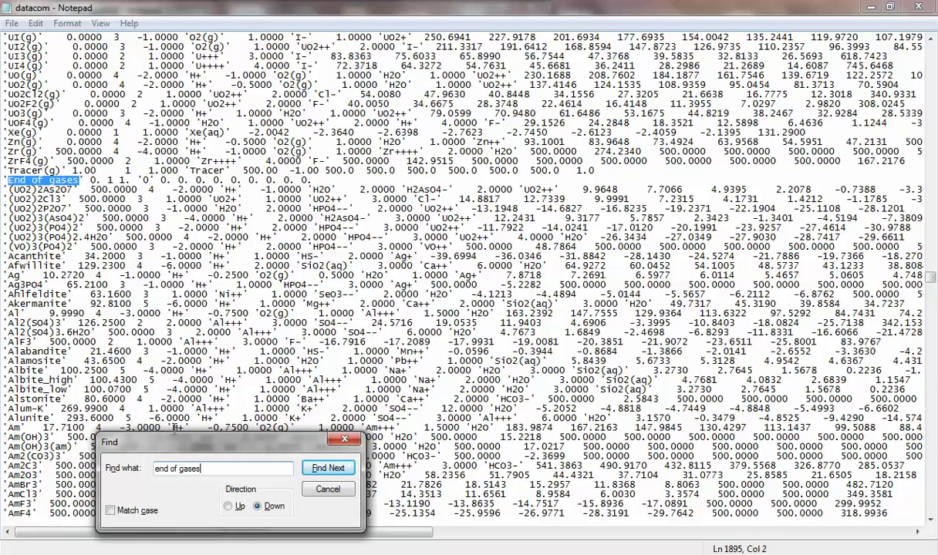
left_click_drag(192, 448, 224, 256)
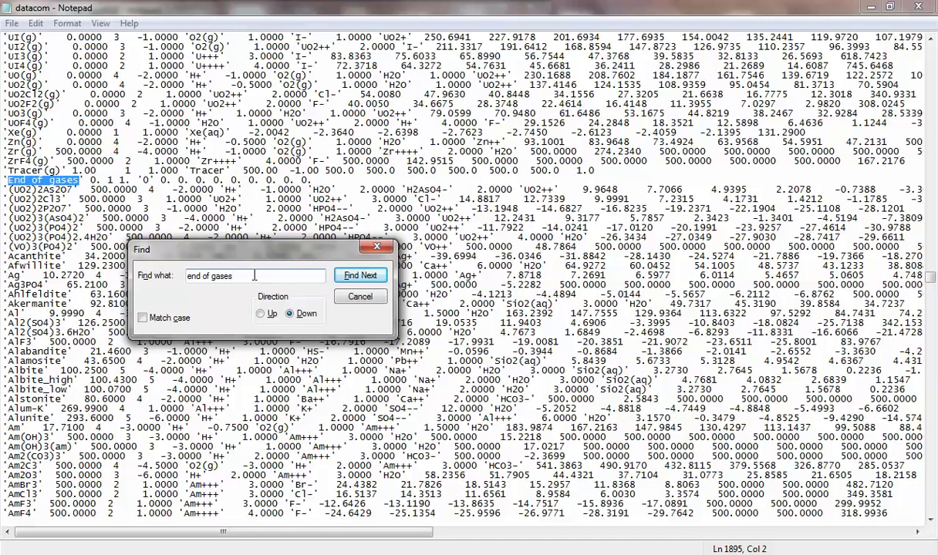
- Search for 'calcite' past Barytocalcite to the Calcite mineral entry, moving the search window out of the way
left_click_drag(243, 275, 160, 272)
type("calcite")
key("Return")
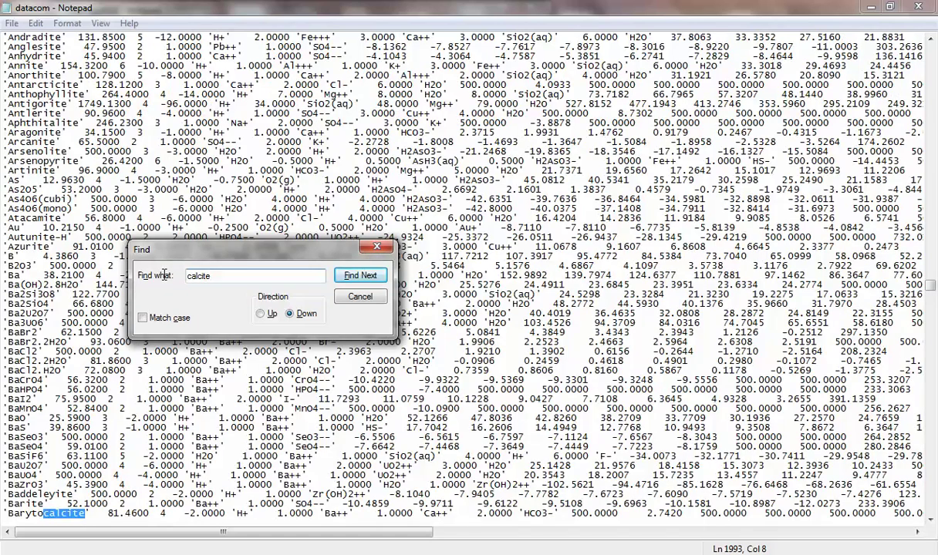
key("Return")
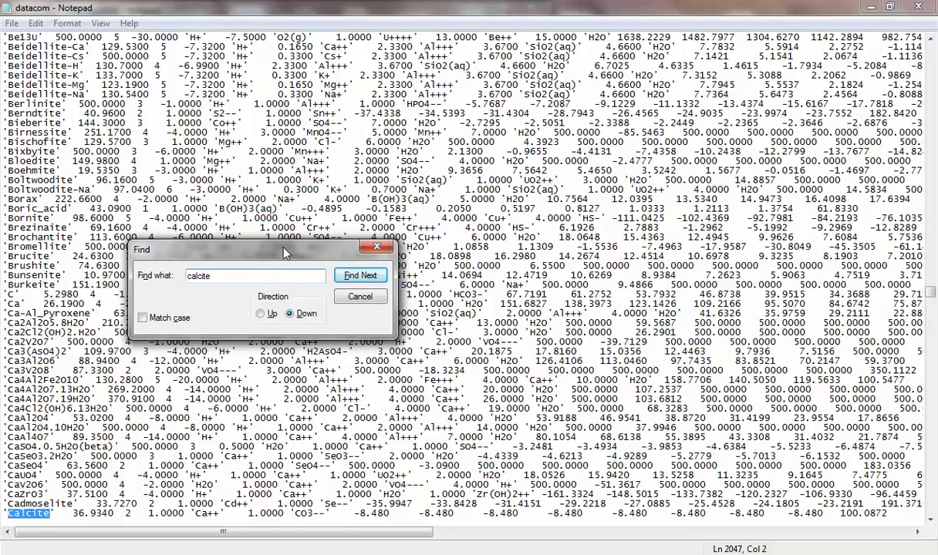
left_click_drag(273, 247, 267, 158)
- Highlight on the Calcite line the value 36.9340, the 2, the first coefficient 1.0000 and the first two -8.480 values in turn
left_click_drag(72, 513, 116, 514)
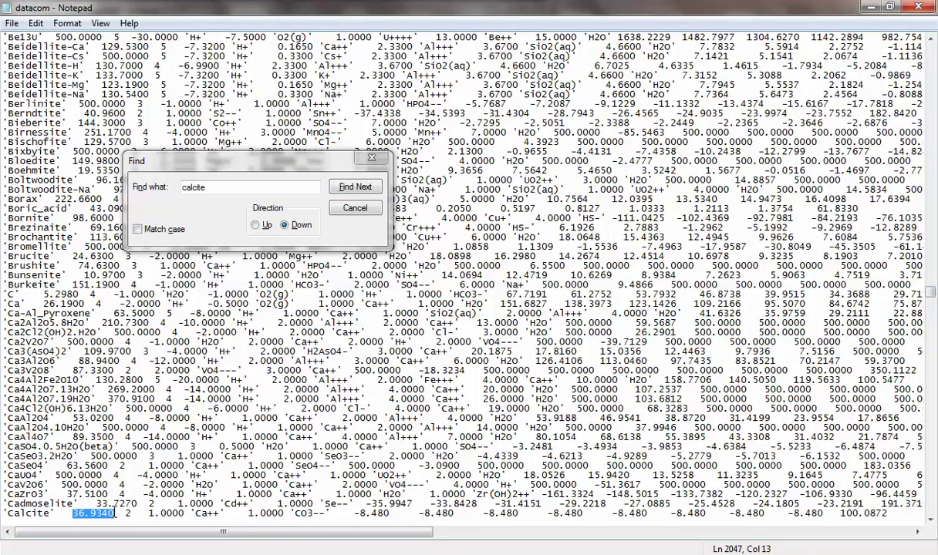
left_click(127, 514)
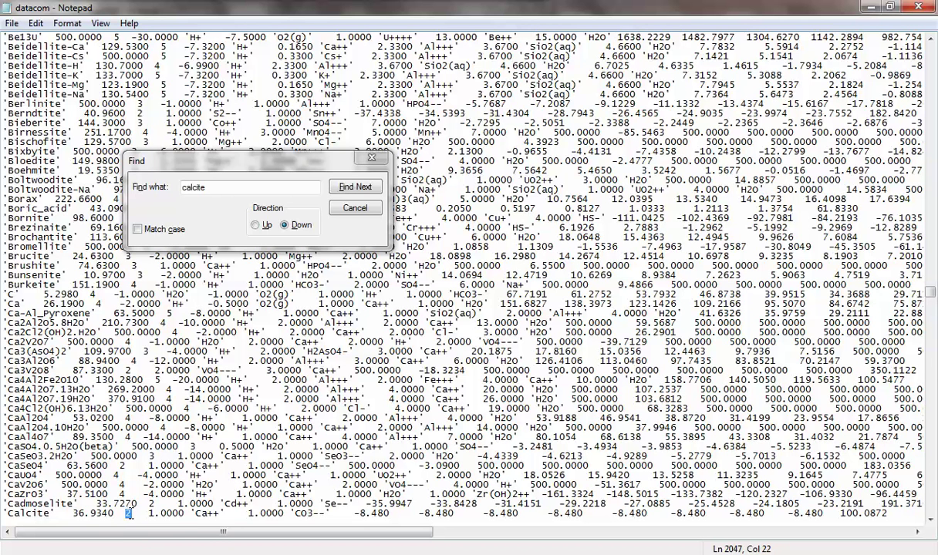
left_click_drag(149, 515, 188, 515)
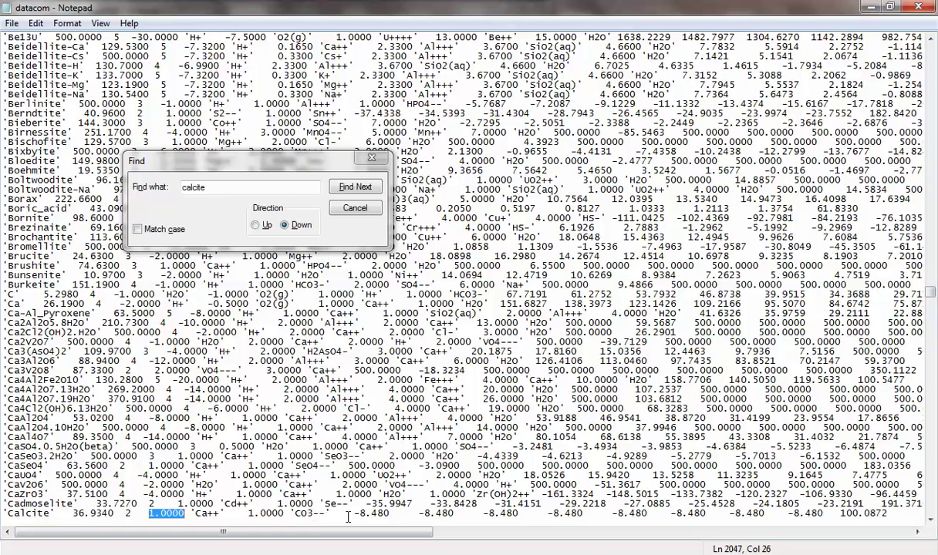
left_click_drag(354, 515, 460, 515)
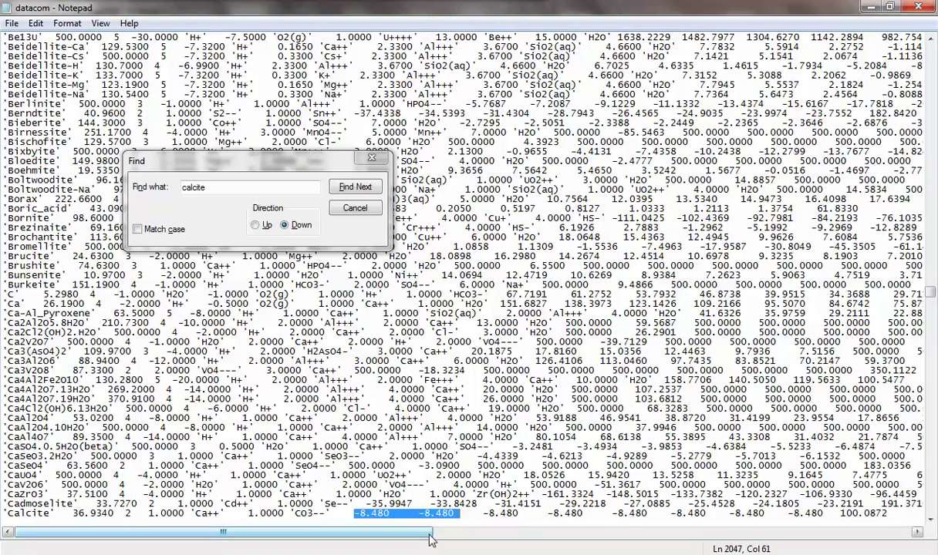
- Highlight the final value 100.0872 on the Calcite line and return to the beginning of the line
left_click_drag(431, 540, 484, 543)
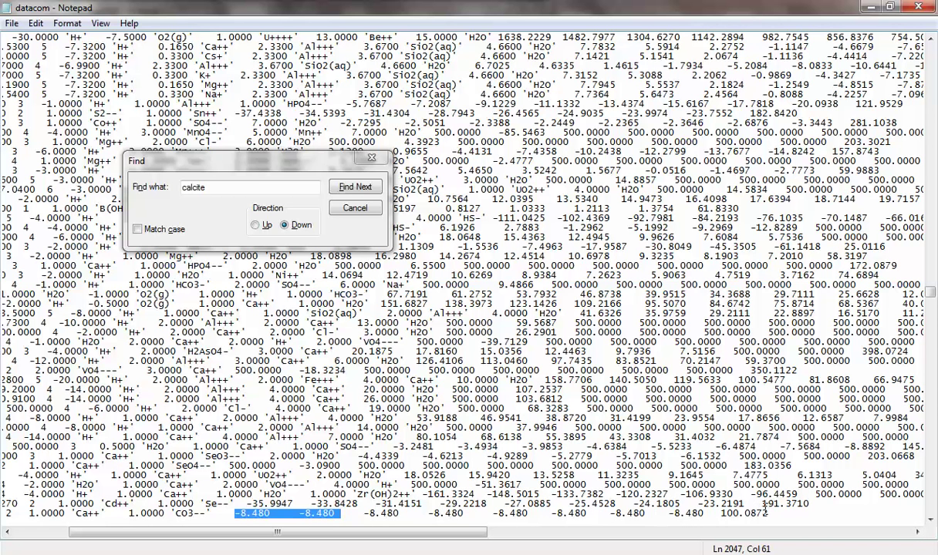
left_click(723, 513)
left_click_drag(723, 513, 776, 514)
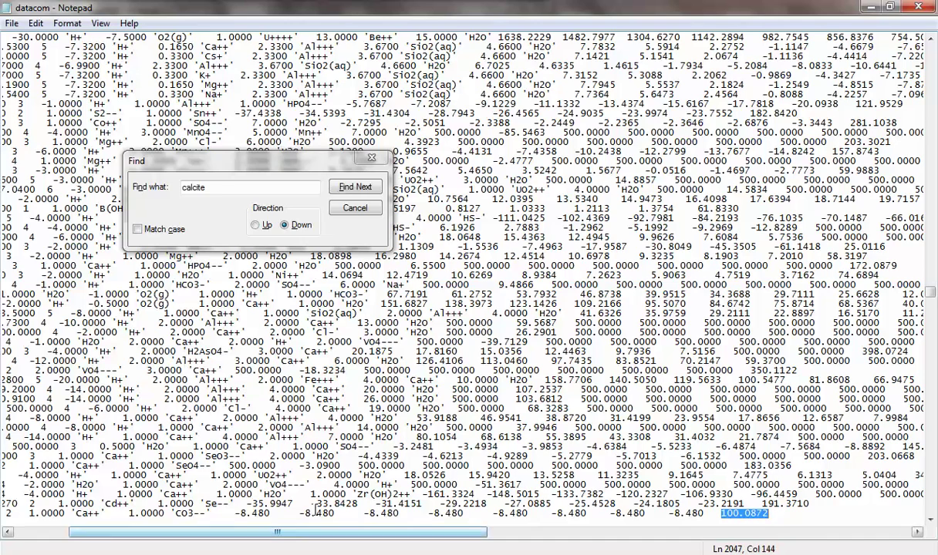
left_click_drag(328, 532, 238, 532)
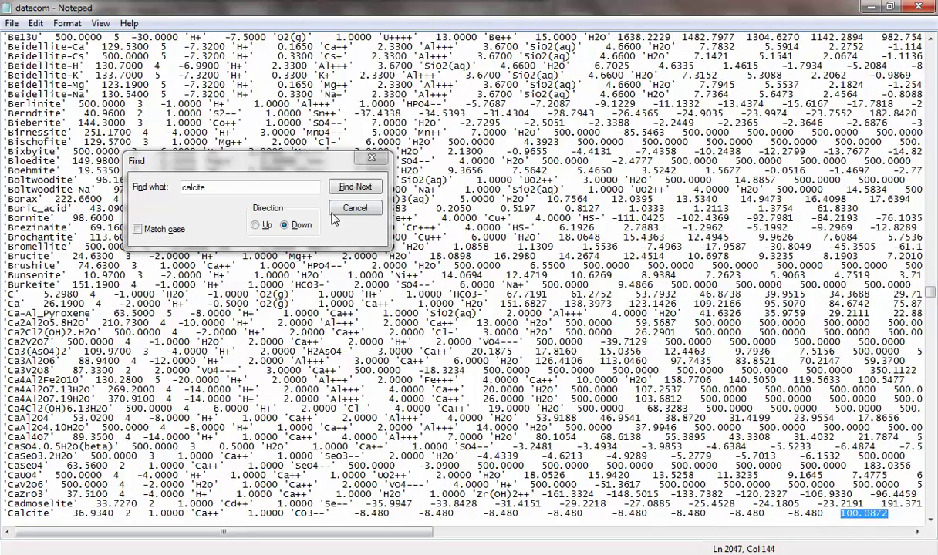
- Search for 'minerals' to reach the 'End of minerals' line and close the search window
left_click_drag(224, 187, 162, 188)
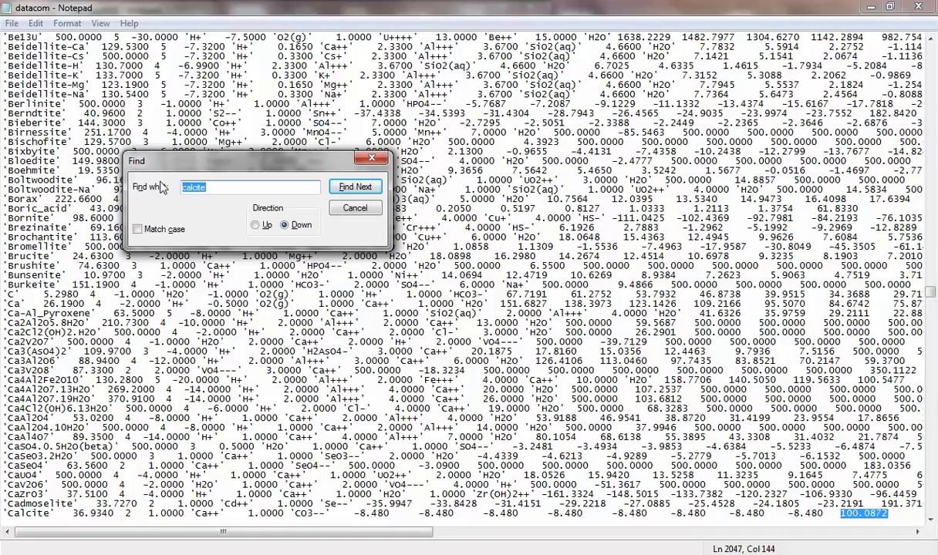
type("minerals")
key("Return")
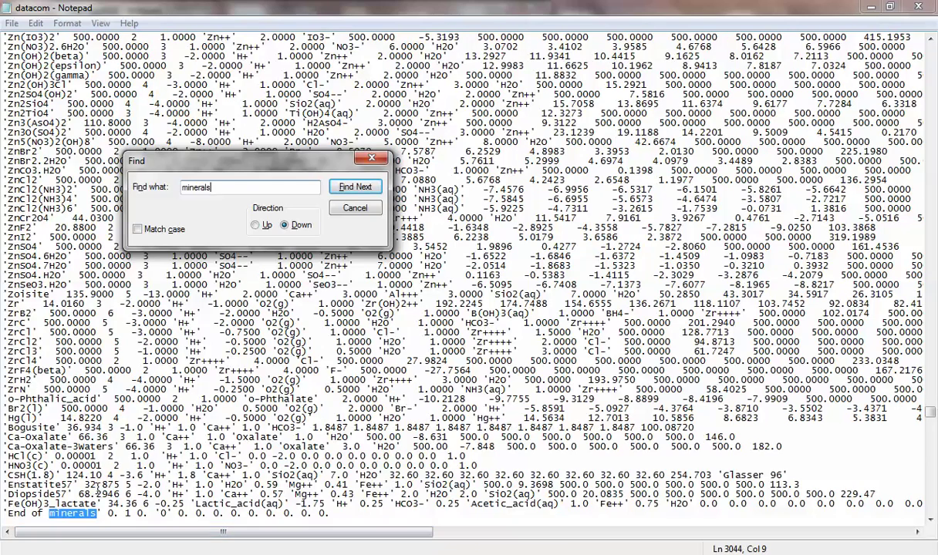
left_click(339, 210)
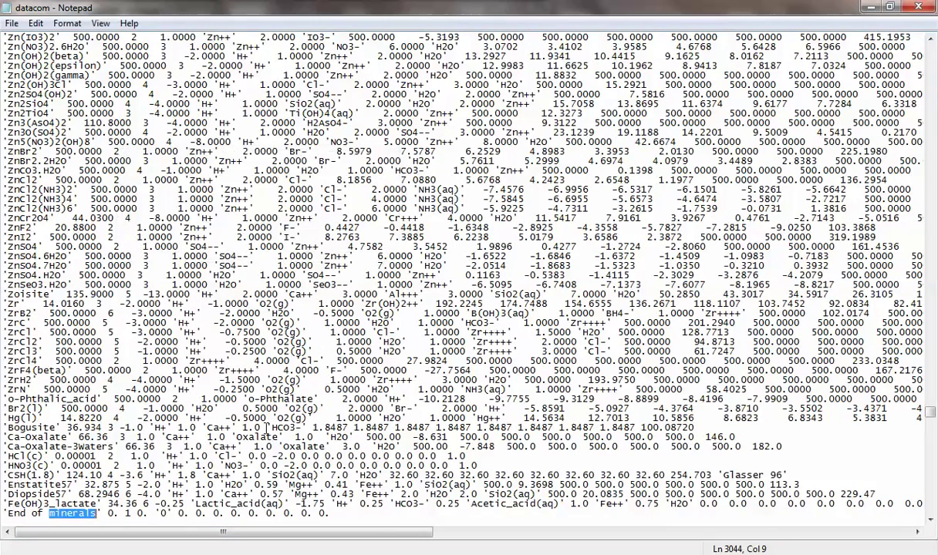
- Highlight the 'Begin surface complexation' heading below the 'End of minerals' line
scroll(238, 450, "down", 2)
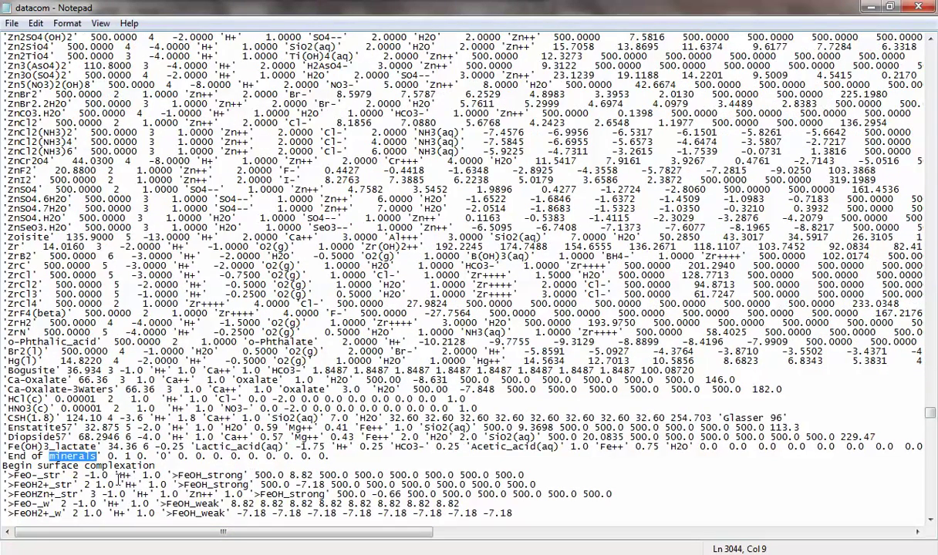
left_click(118, 466)
left_click_drag(3, 466, 155, 466)
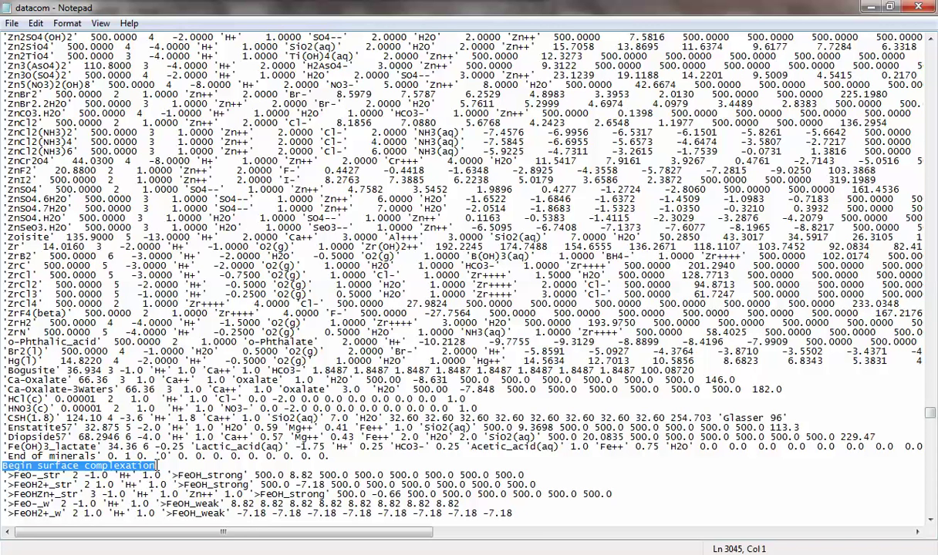
- Highlight the >FeO-_str reaction under surface complexation, its row of values after >FeOH_strong, and the single value 8.82
scroll(185, 466, "down", 5)
scroll(196, 466, "down", 1)
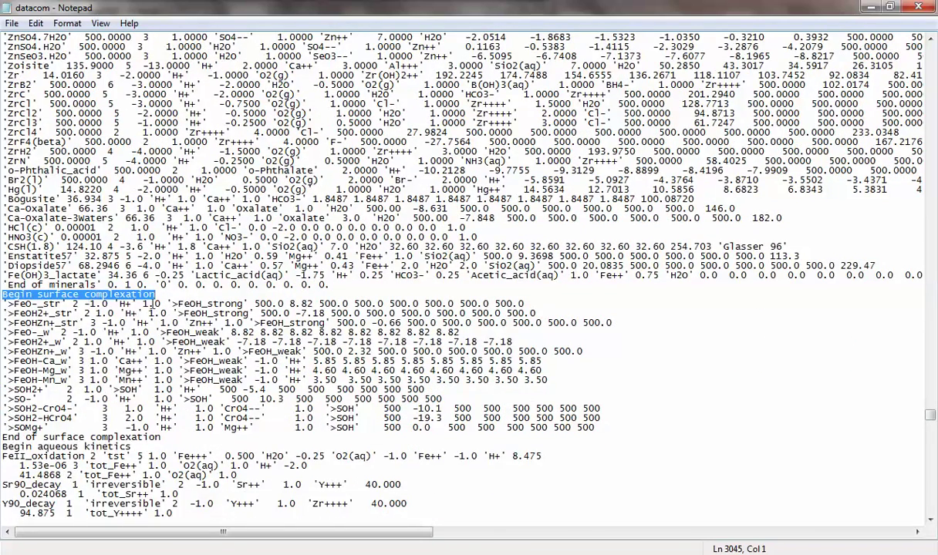
left_click_drag(249, 304, 5, 293)
left_click(255, 303)
left_click_drag(256, 304, 563, 301)
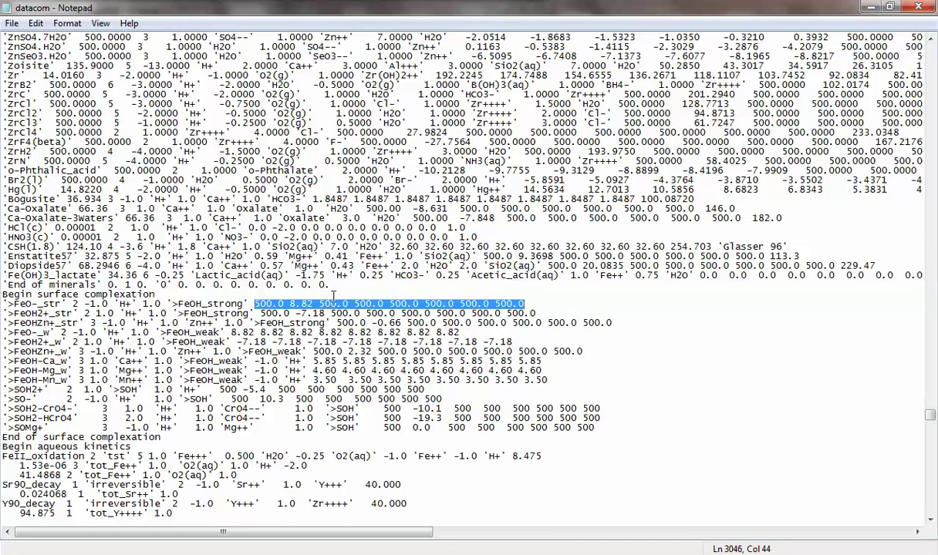
left_click_drag(291, 304, 312, 301)
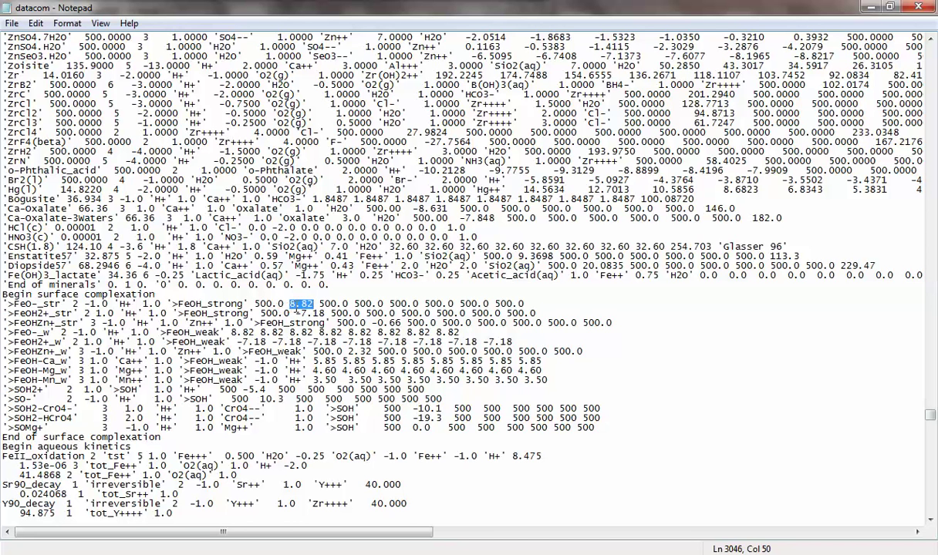
left_click_drag(310, 302, 317, 303)
- Place the cursor after 'End of surface complexation' and browse the kinetics and exchange sections down to the surface complexation parameters
left_click(102, 434)
left_click(178, 438)
scroll(178, 438, "down", 20)
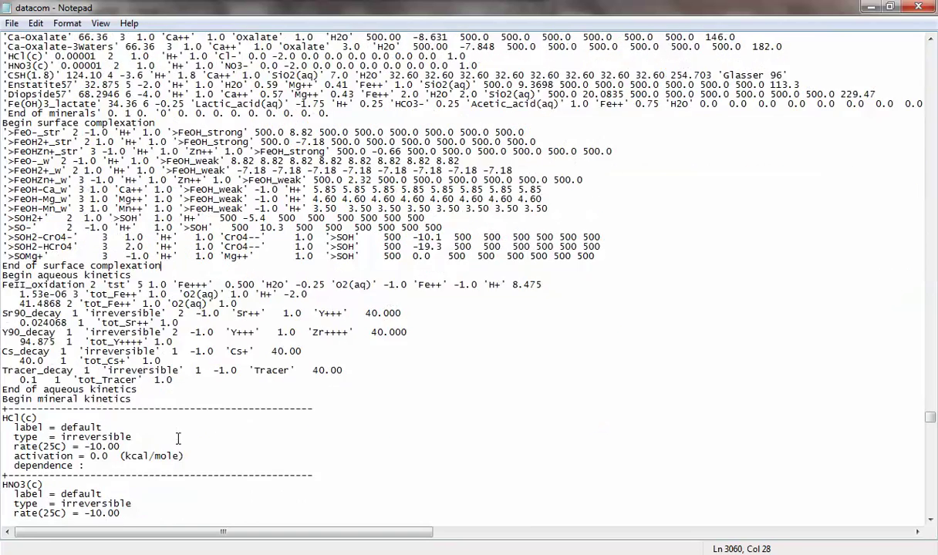
scroll(178, 439, "down", 5)
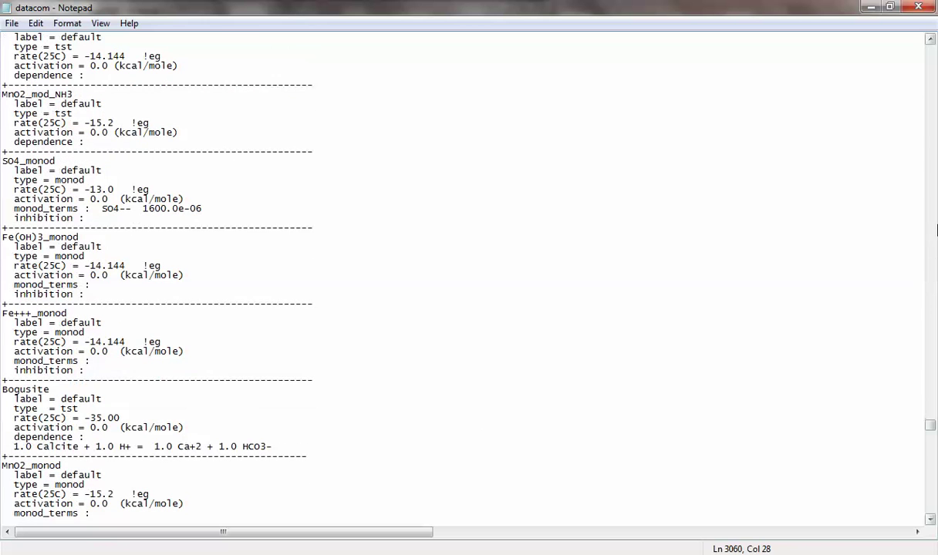
left_click_drag(932, 422, 930, 507)
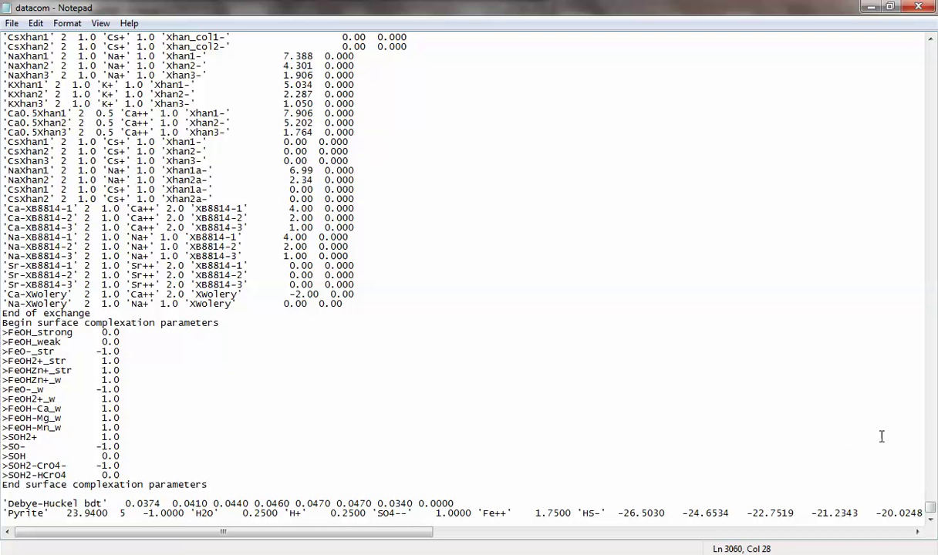
- Browse back up through the mineral kinetics entries to the aqueous kinetics section and place the cursor on its 'Begin aqueous kinetics' line
scroll(933, 447, "up", 20)
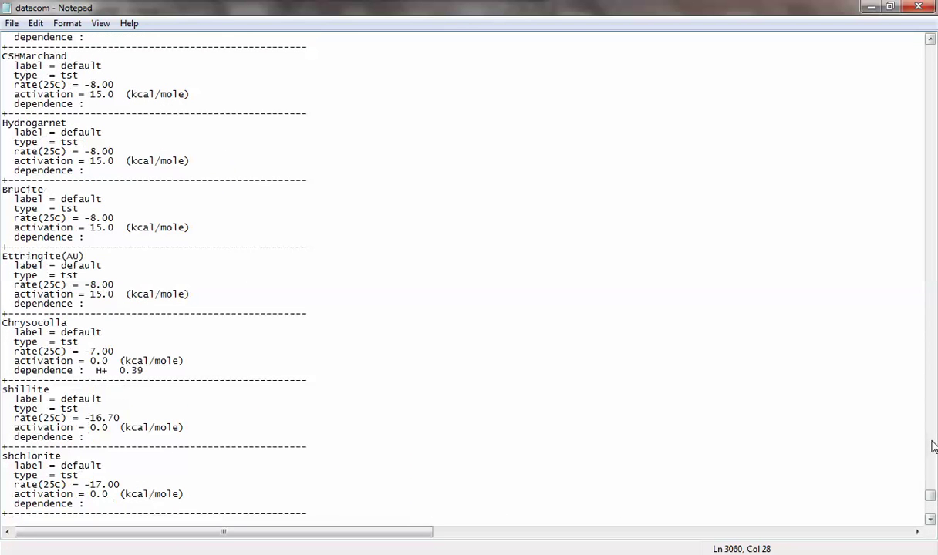
scroll(934, 428, "up", 15)
scroll(934, 401, "up", 20)
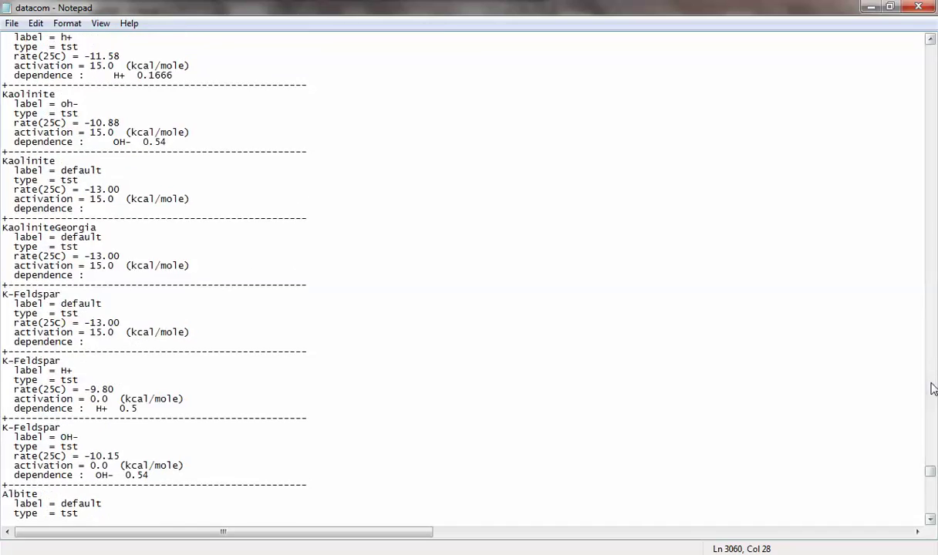
scroll(935, 247, "up", 20)
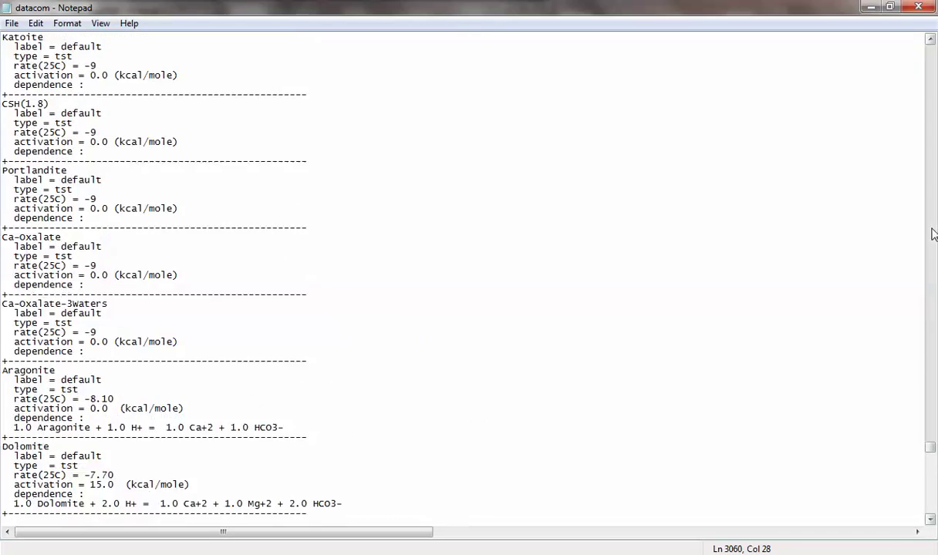
scroll(933, 233, "up", 20)
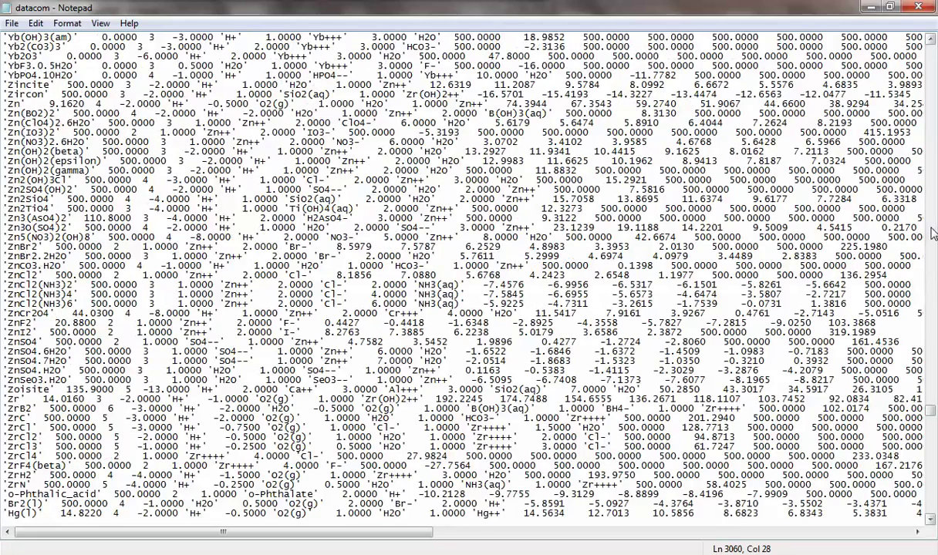
scroll(547, 364, "down", 3)
scroll(546, 364, "down", 4)
left_click(318, 399)
scroll(176, 402, "down", 3)
scroll(176, 402, "down", 1)
left_click(153, 399)
scroll(152, 399, "down", 4)
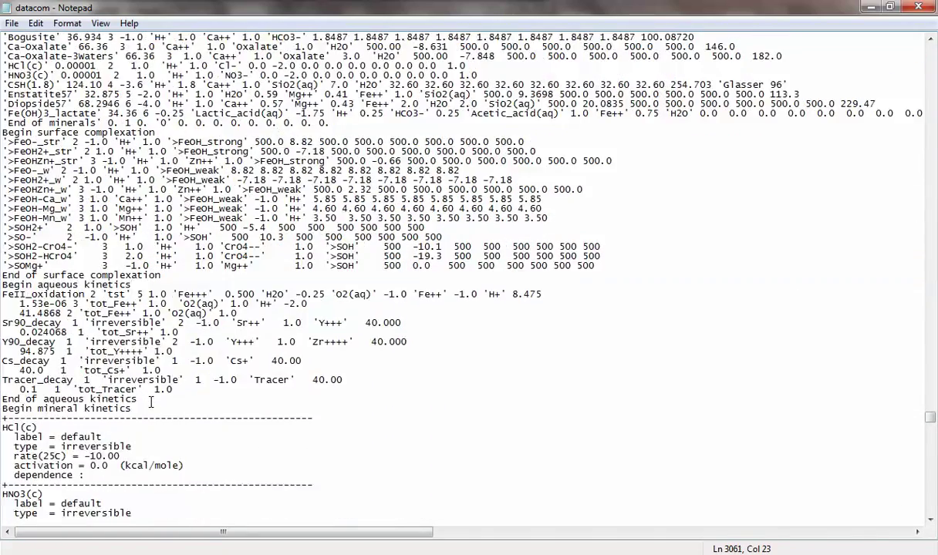
- Examine the aqueous kinetics reactions through Tracer_decay and the first mineral kinetics entries, from HCl(c) to MnO2_mod_NH3
scroll(137, 393, "down", 3)
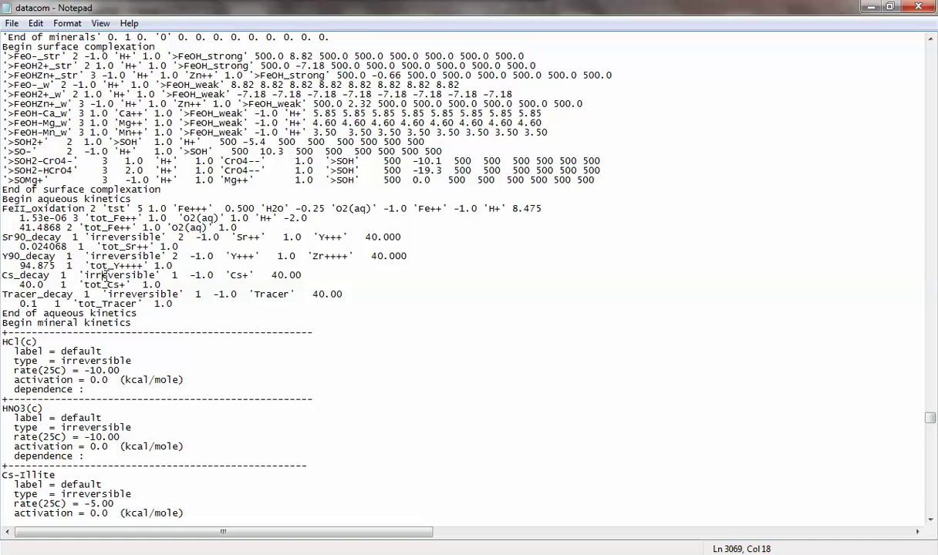
key("Down")
key("Down")
key("Down")
key("Down")
key("Down")
key("Down")
key("Down")
key("Down")
scroll(11, 398, "down", 8)
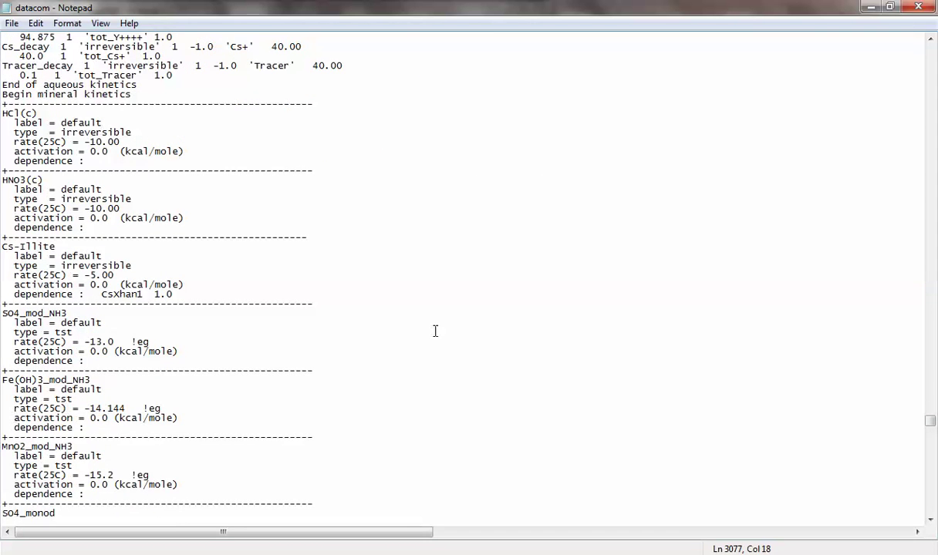
- Search for 'calcite' within mineral kinetics and show the Calcite entries labelled default, h+ and nitao
key("ctrl+f")
type("calcite")
key("Return")
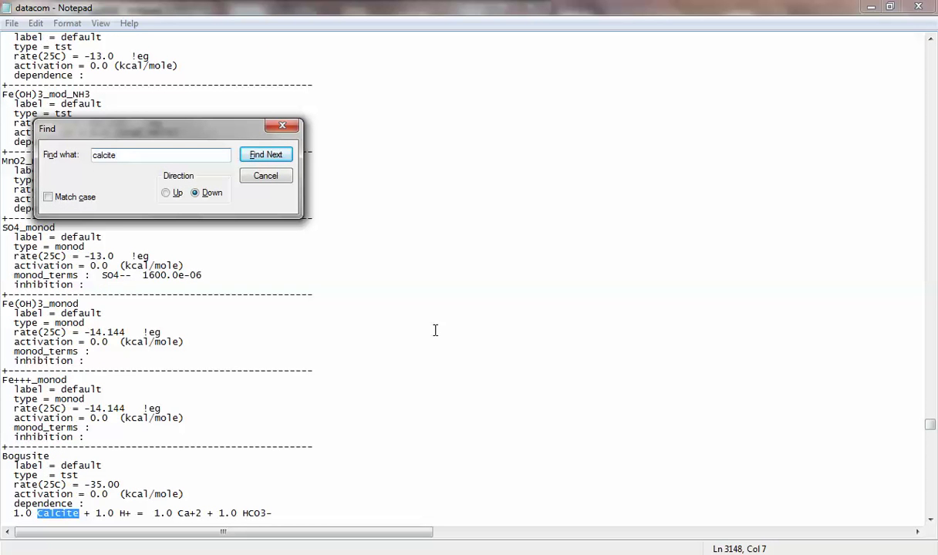
key("Return")
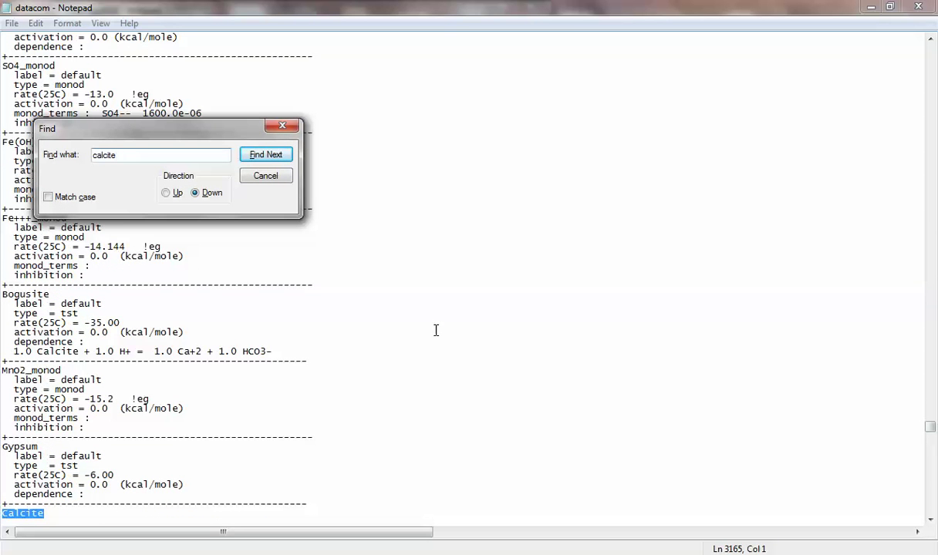
left_click(501, 380)
scroll(500, 381, "down", 3)
scroll(500, 380, "down", 3)
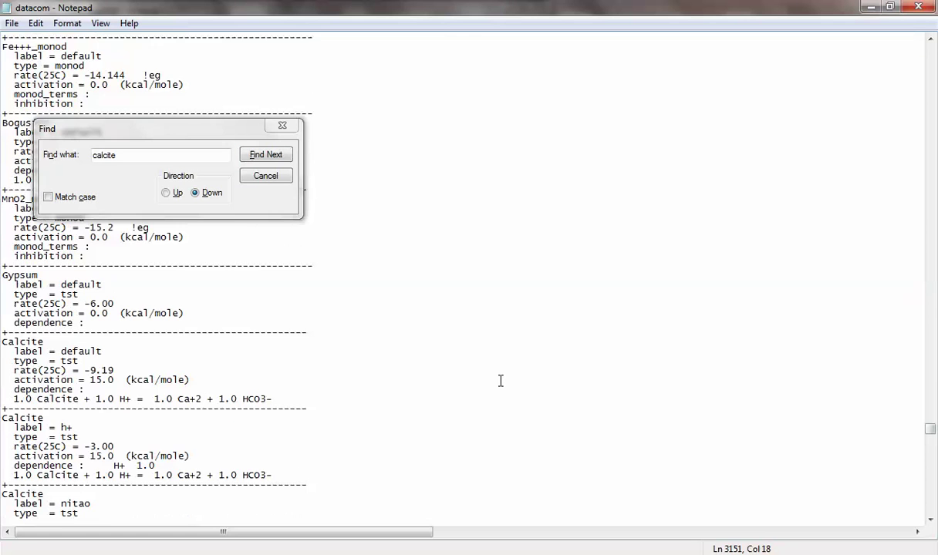
scroll(500, 380, "down", 2)
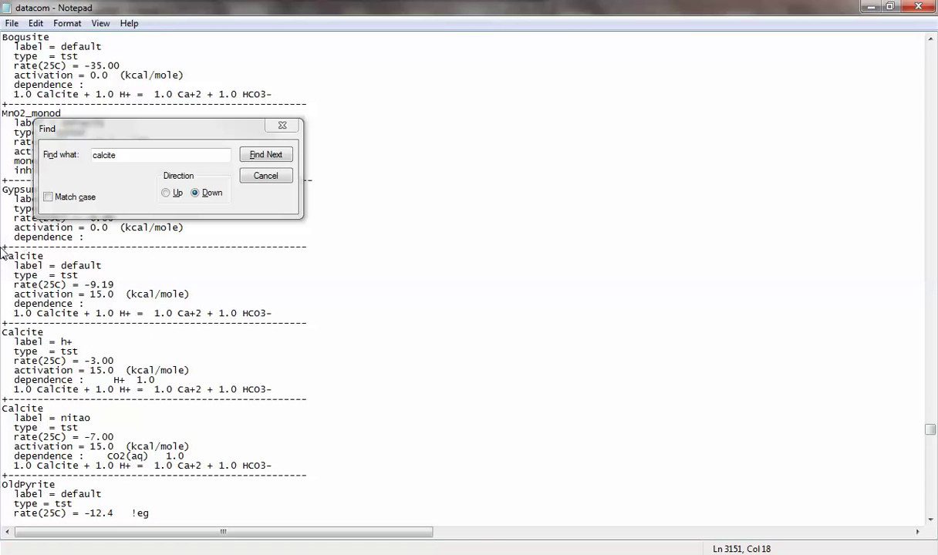
- Examine the three Calcite entries and highlight the dissolution reactions in the default and h+ entries
left_click_drag(3, 252, 276, 469)
left_click(357, 411)
left_click_drag(14, 313, 281, 315)
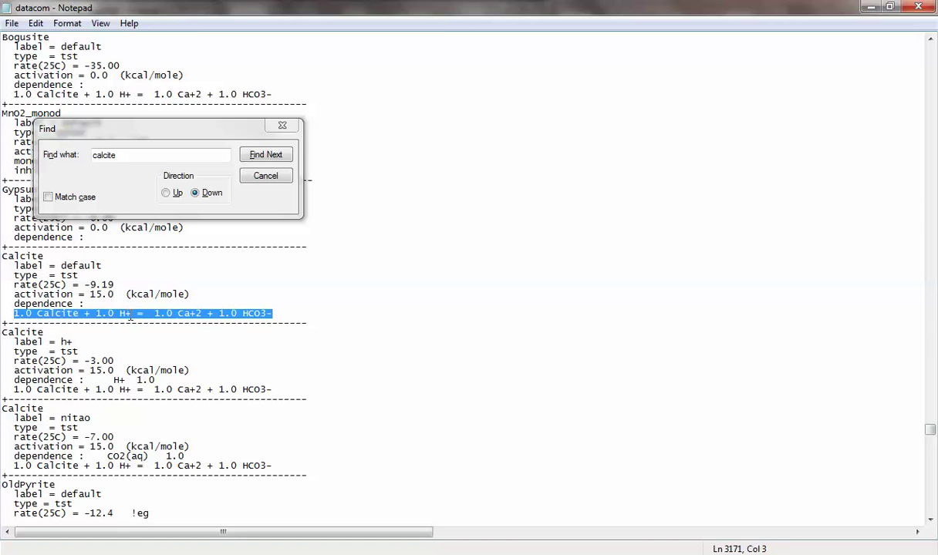
left_click(92, 303)
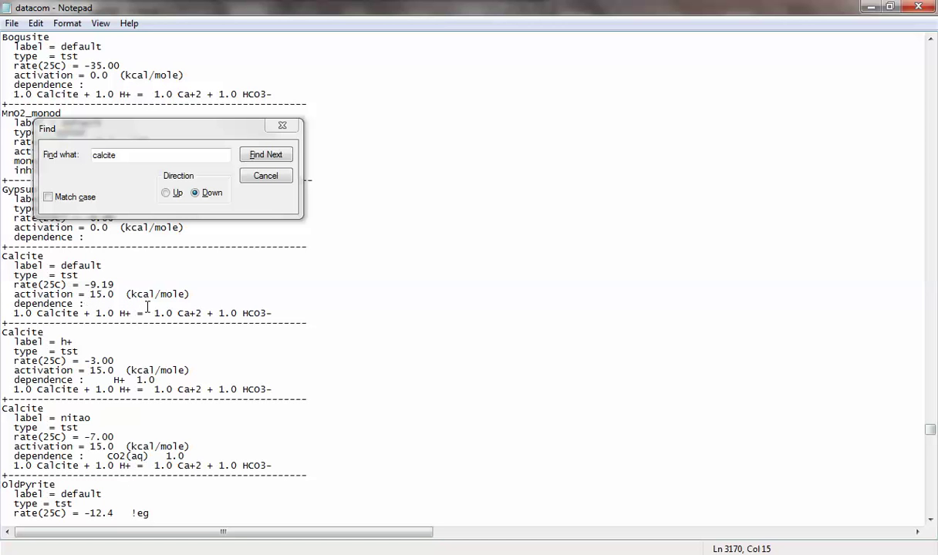
left_click_drag(96, 389, 275, 390)
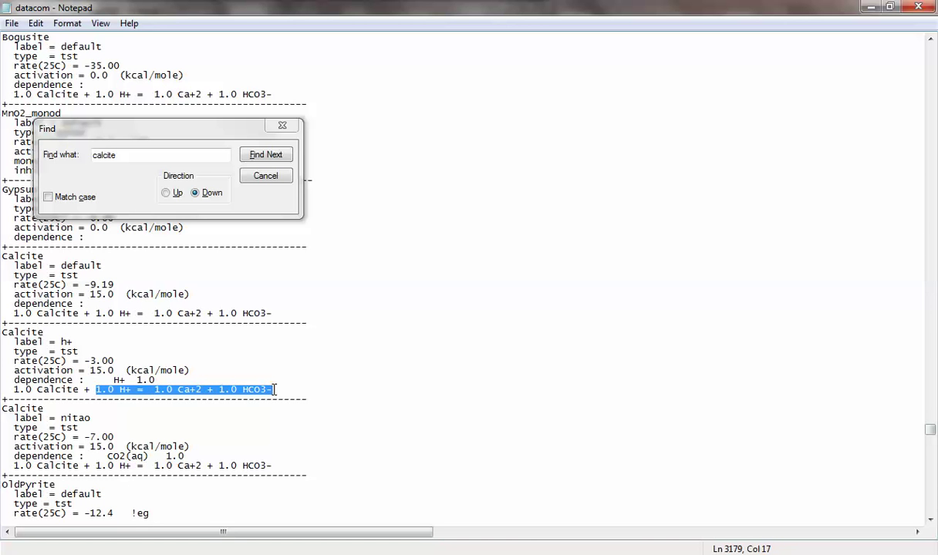
- Examine the h+ Calcite entry's H+ dependence, rate, activation energy and tst type, ending at the nitao entry's activation line
double_click(116, 381)
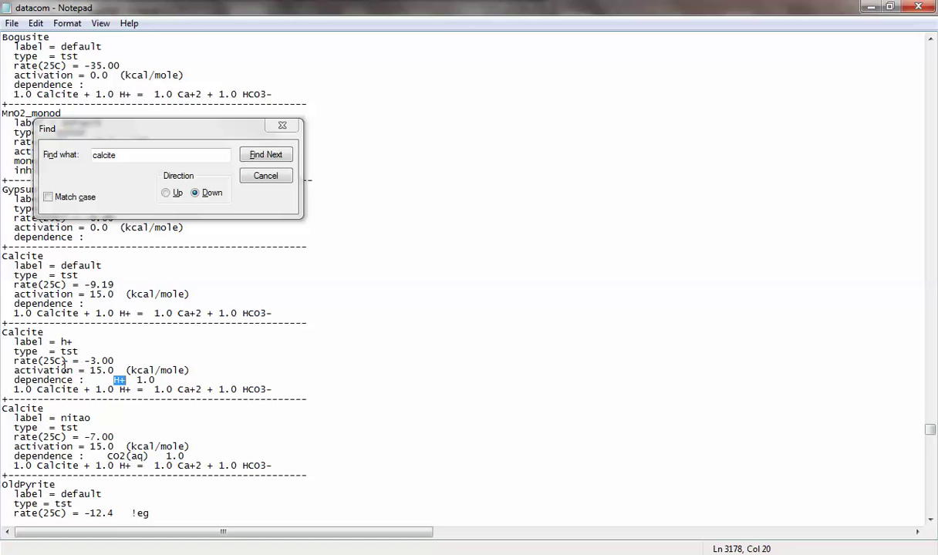
left_click_drag(114, 361, 90, 361)
left_click_drag(17, 370, 190, 370)
left_click_drag(79, 352, 14, 352)
left_click(129, 370)
scroll(123, 355, "down", 1)
left_click(107, 417)
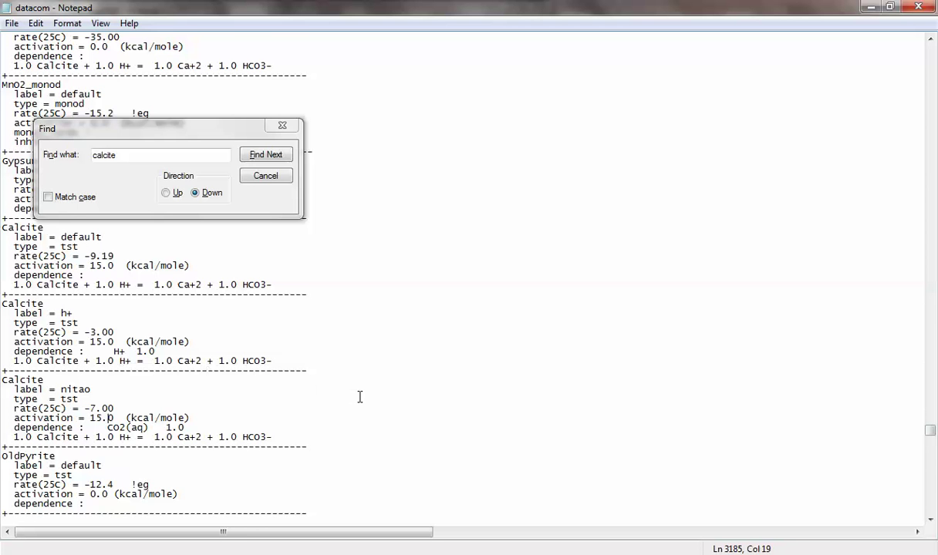
- Review the Pyrite kinetics entries labelled default, oxygen and ferric, highlighting the oxygen entry's rate constant
scroll(361, 397, "down", 4)
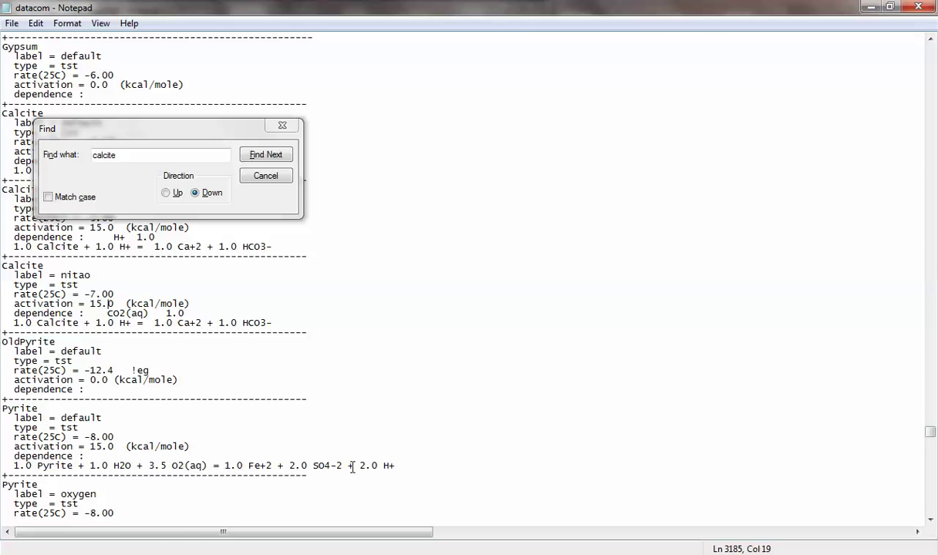
scroll(353, 468, "down", 4)
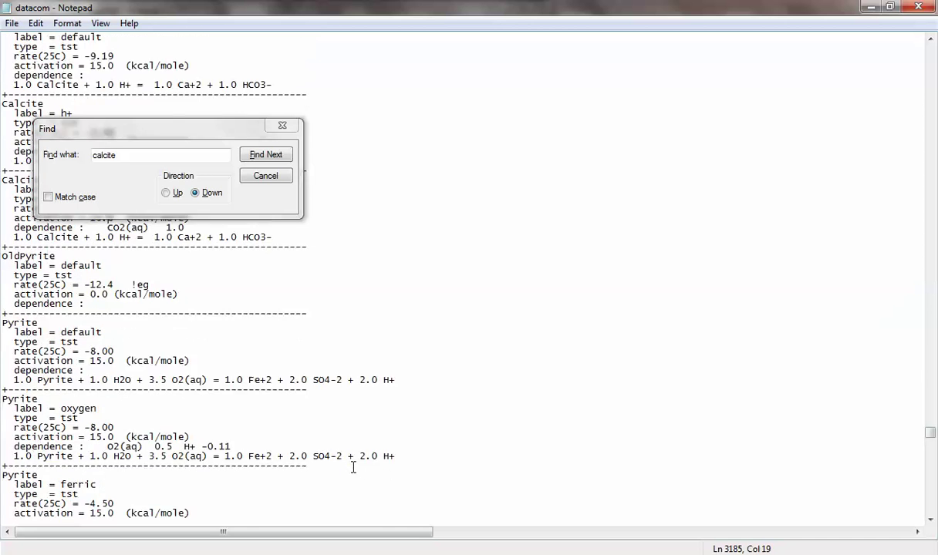
left_click(205, 403)
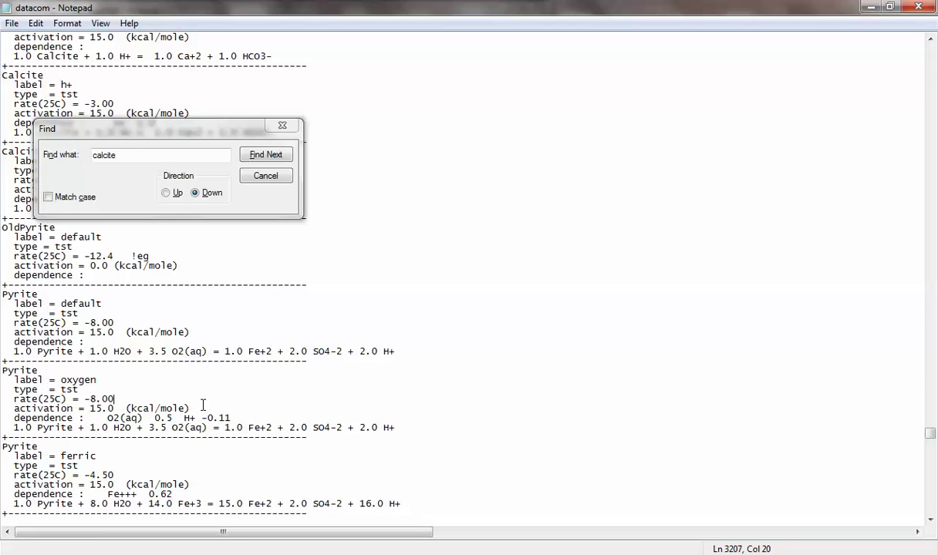
left_click_drag(116, 399, 82, 399)
left_click(126, 393)
- Browse the remaining mineral kinetics entries, from Fe(OH)2 through the CH2O, Iron and silicate reactions, to the section's end
scroll(211, 440, "down", 14)
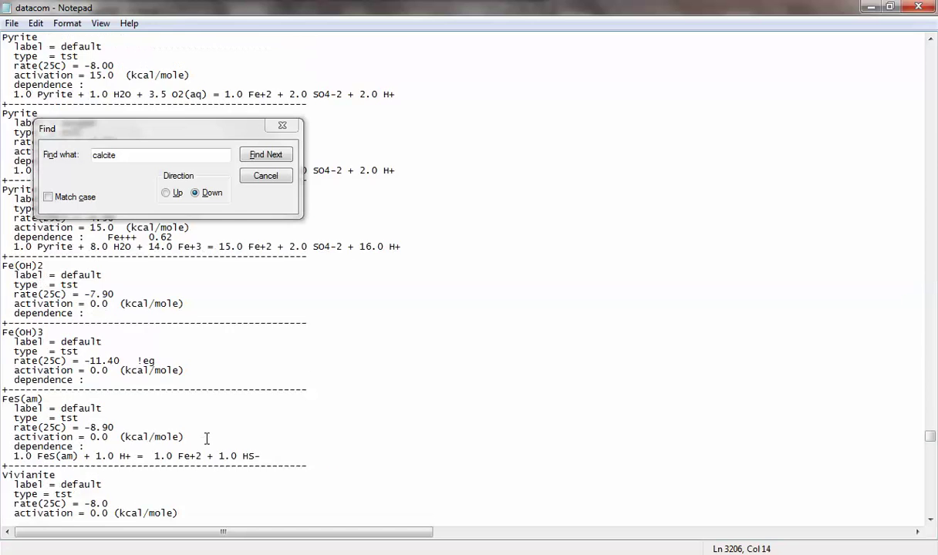
scroll(205, 439, "down", 20)
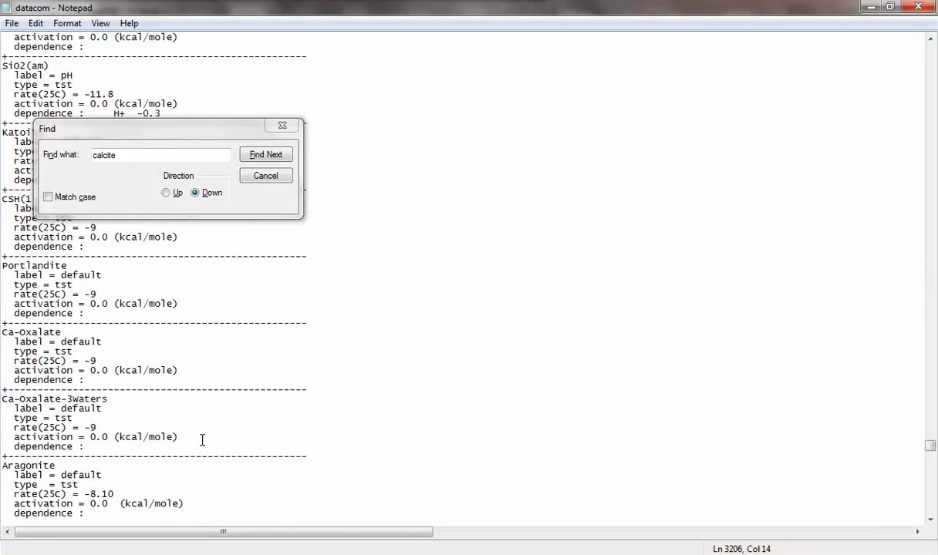
scroll(203, 441, "down", 8)
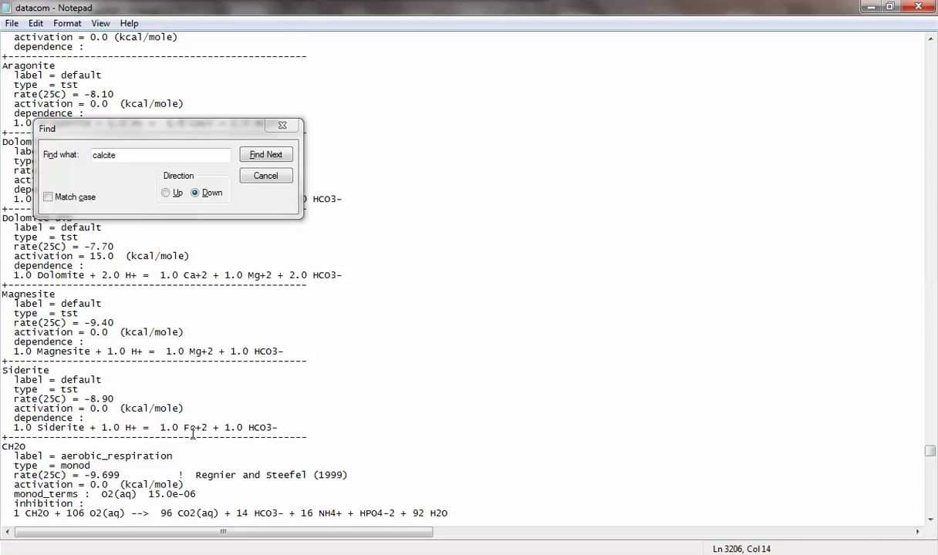
scroll(197, 433, "down", 7)
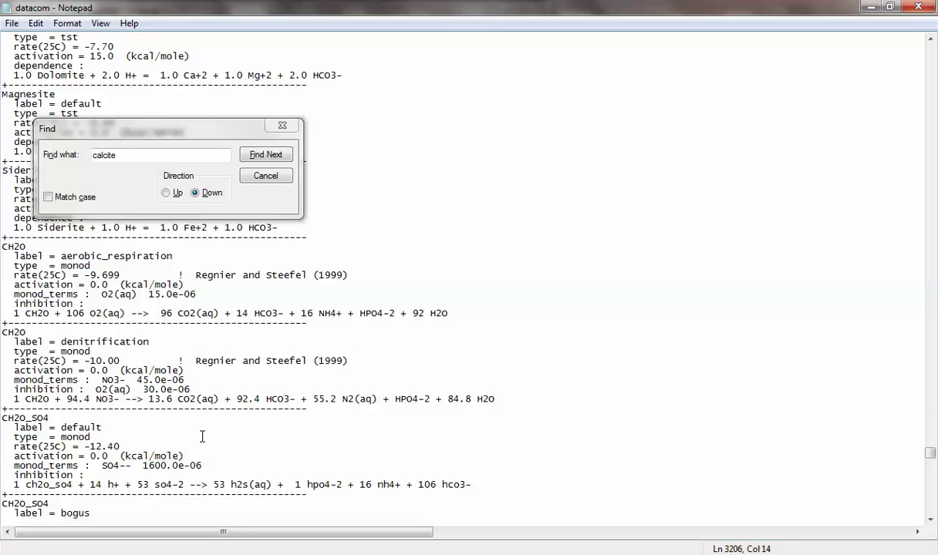
scroll(202, 437, "down", 19)
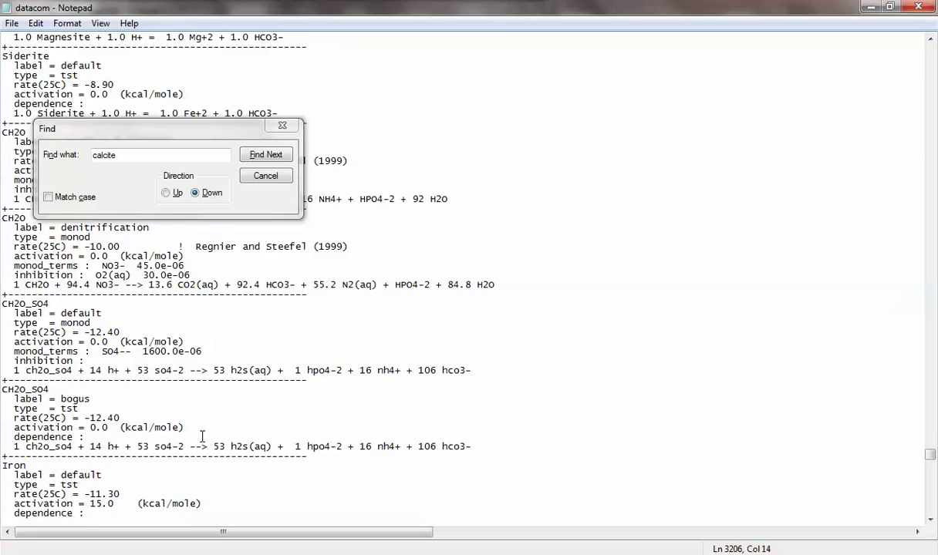
scroll(202, 437, "down", 20)
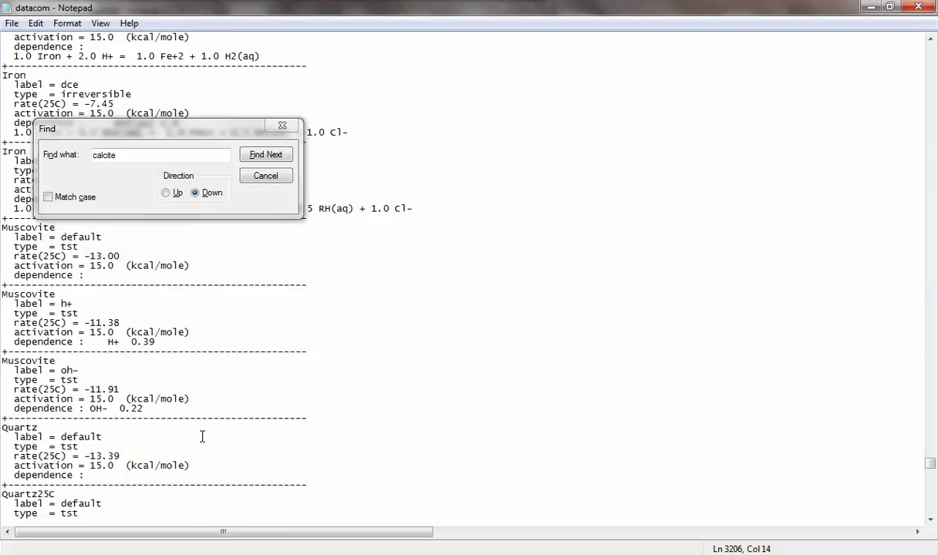
scroll(203, 436, "down", 20)
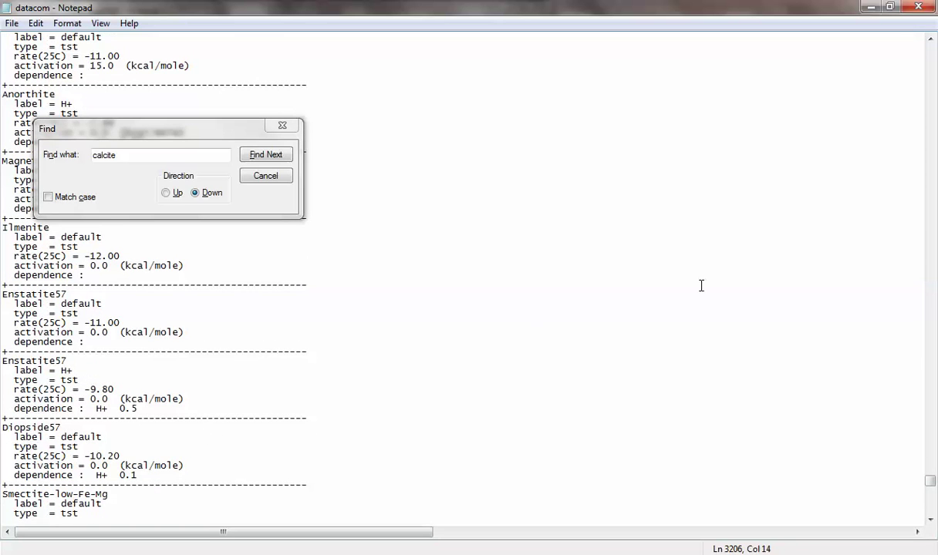
left_click_drag(932, 482, 932, 503)
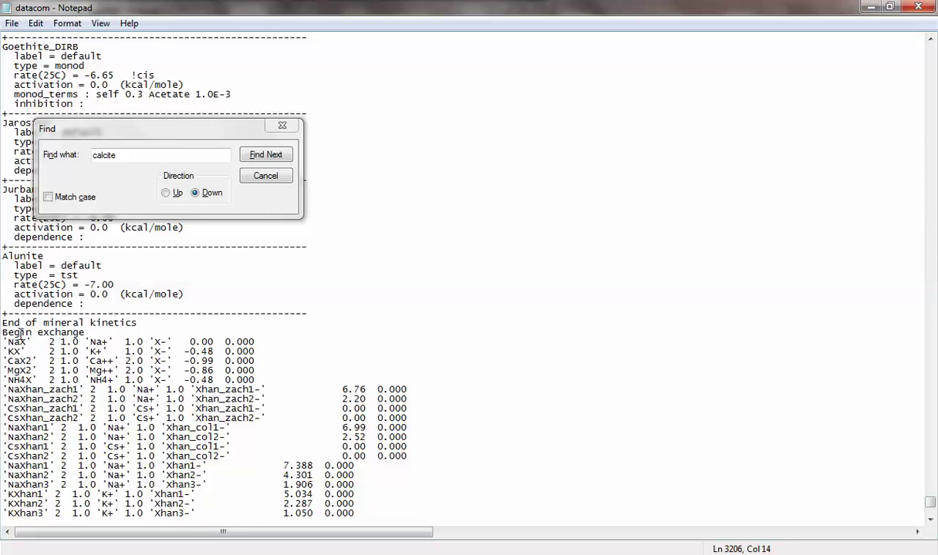
- Examine the exchange section from the NaX reaction through to the surface complexation parameters
left_click(107, 351)
scroll(107, 351, "down", 4)
scroll(141, 351, "up", 3)
left_click(160, 352)
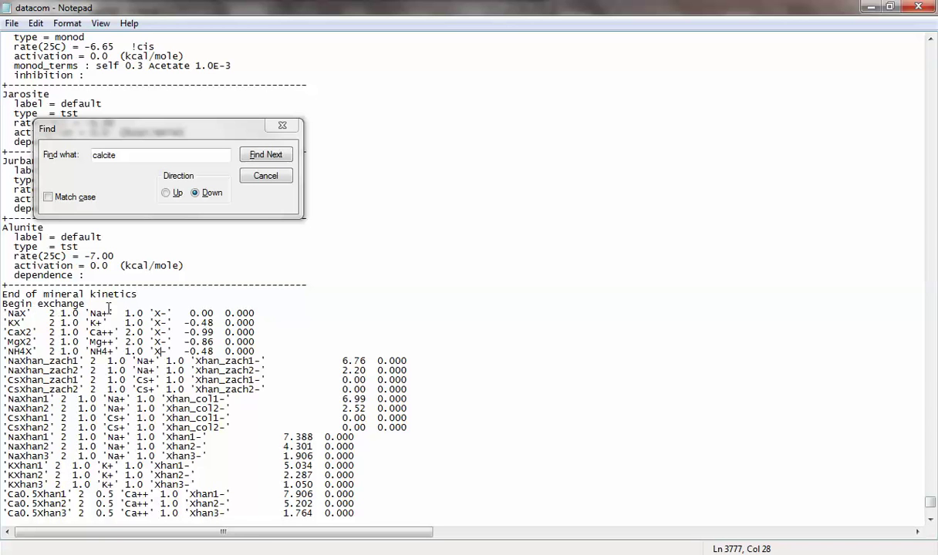
left_click(172, 313)
scroll(252, 352, "down", 13)
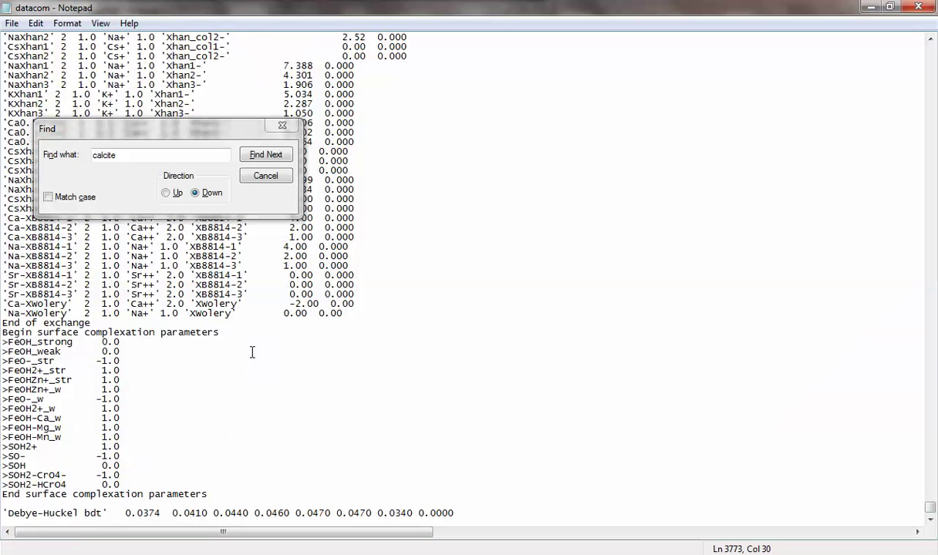
- Delete the leftover Debye-Huckel bdt and Pyrite lines after 'End surface complexation parameters' and close the text search
left_click_drag(224, 485, 1, 485)
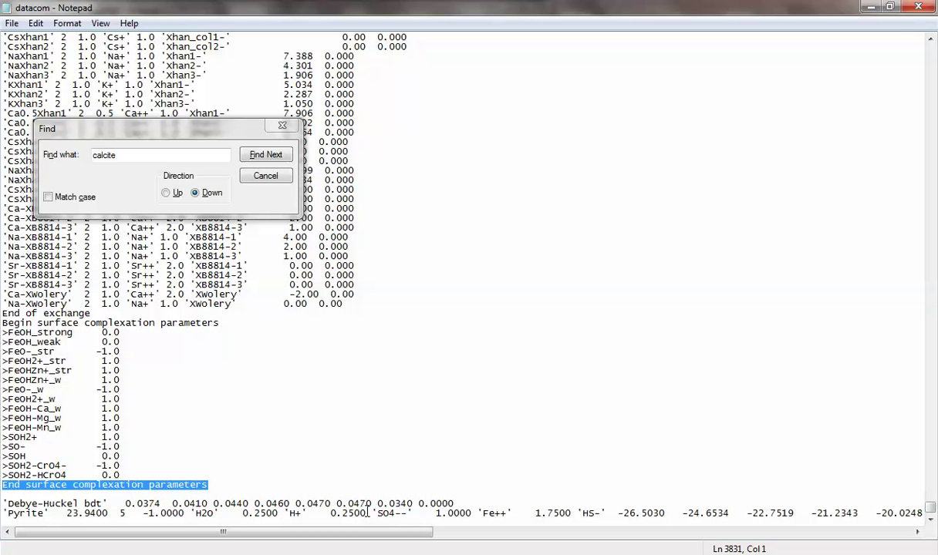
left_click(331, 496)
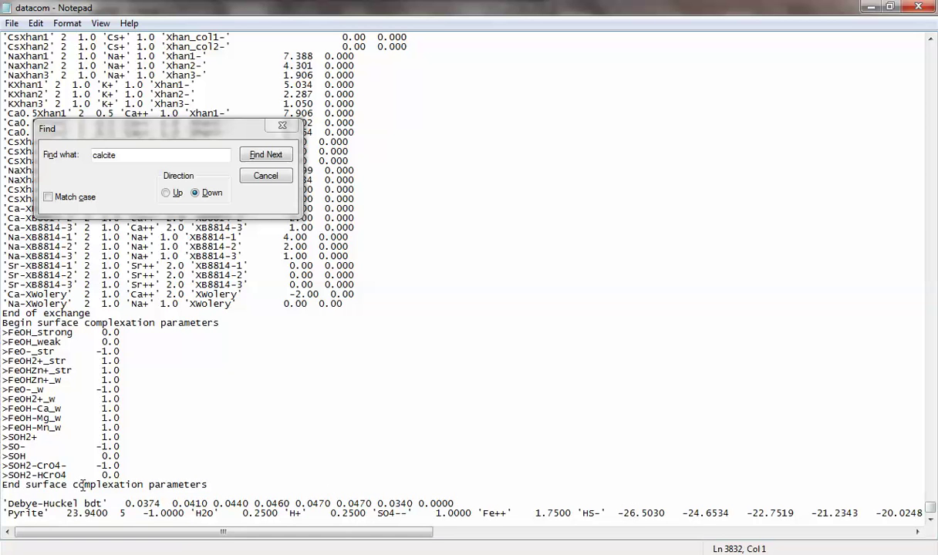
left_click_drag(4, 503, 930, 514)
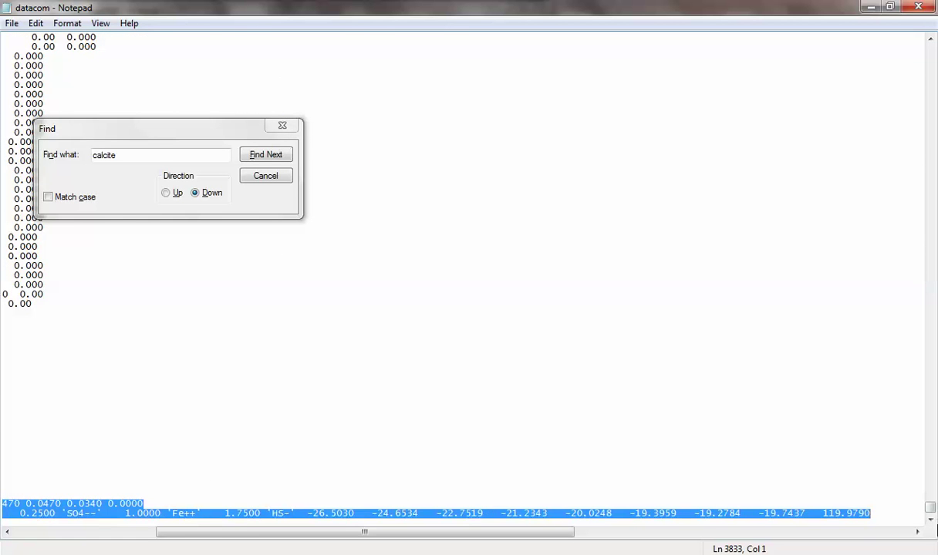
key("Delete")
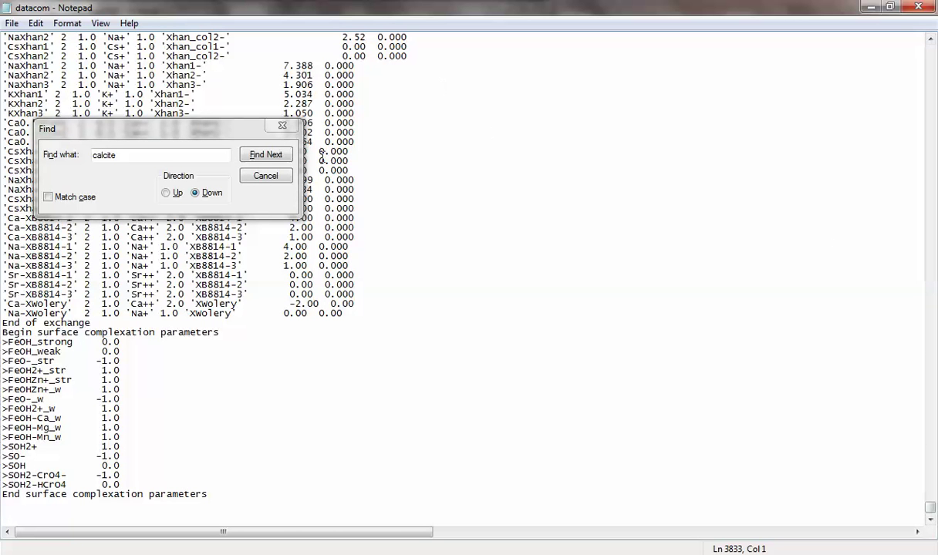
left_click(270, 175)
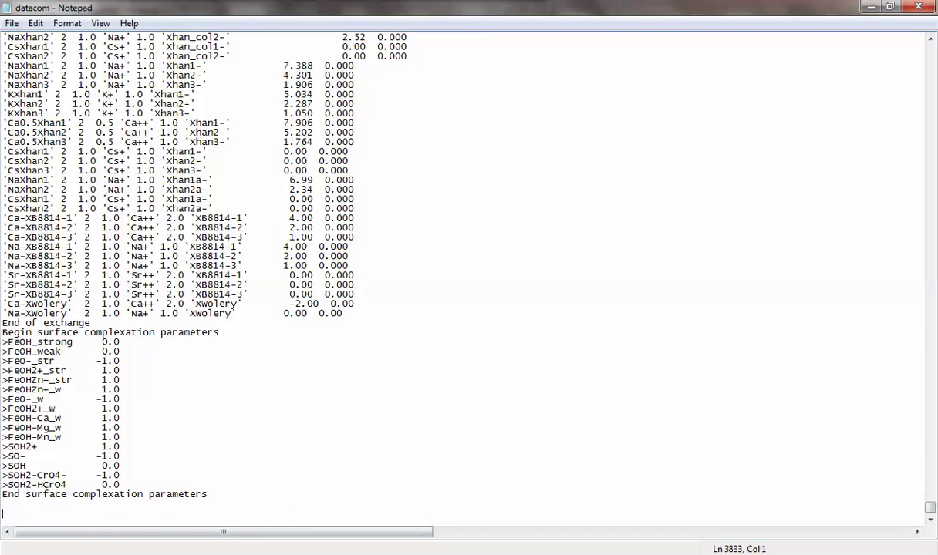
- Switch to the runs folder in File Explorer and run CrunchTope-64bit with transport1d.in as the input file
key("alt+Tab")
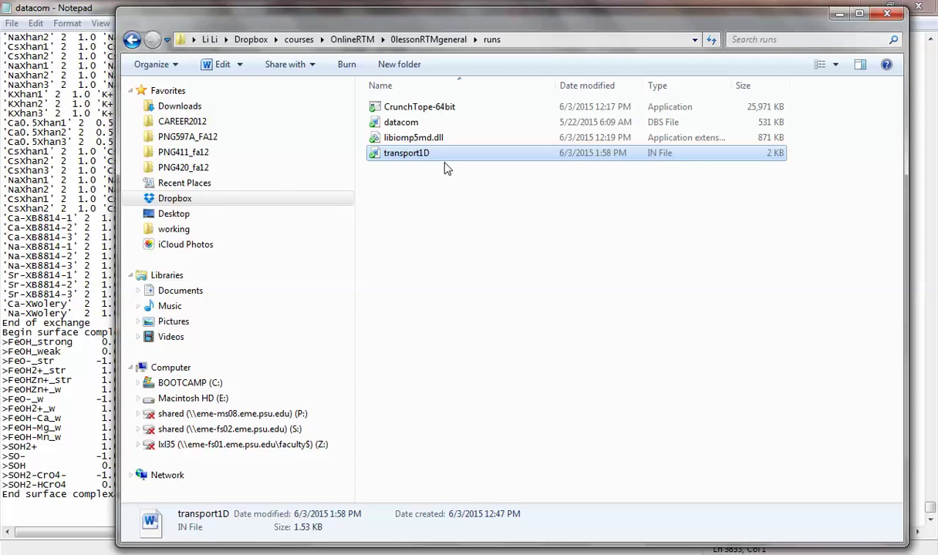
double_click(445, 110)
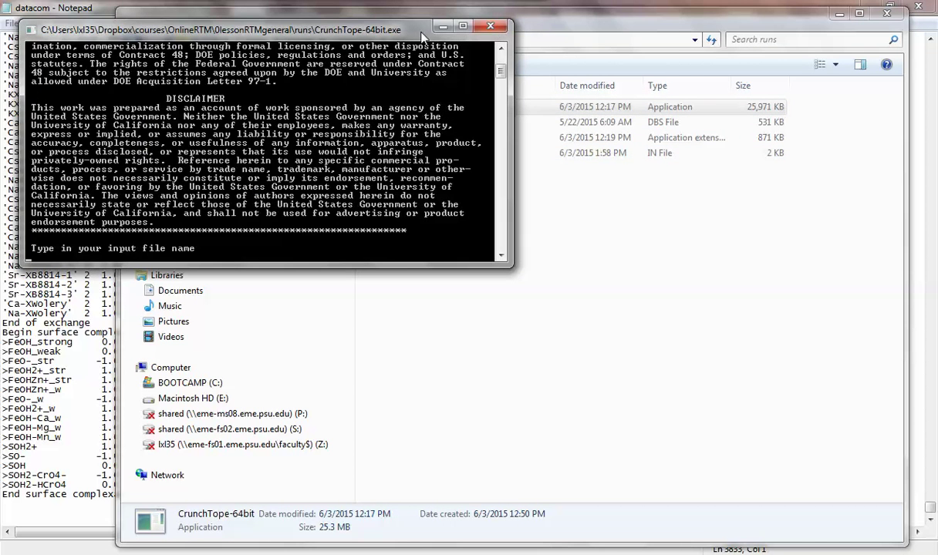
left_click_drag(399, 29, 461, 187)
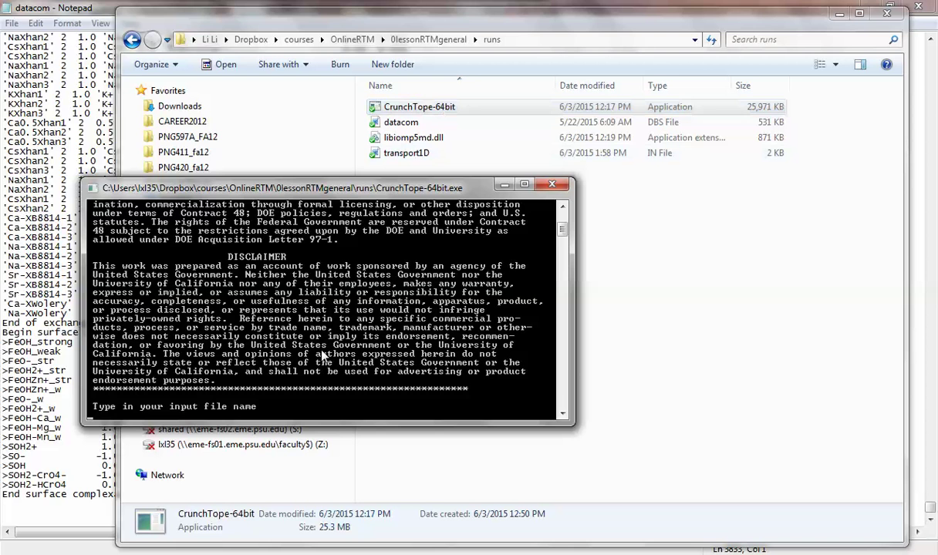
type("transport1d.in")
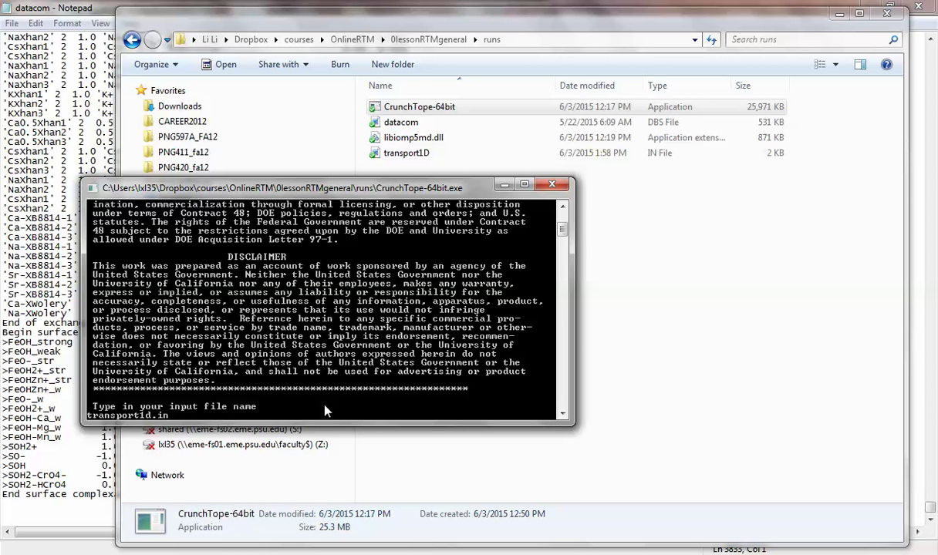
key("Return")
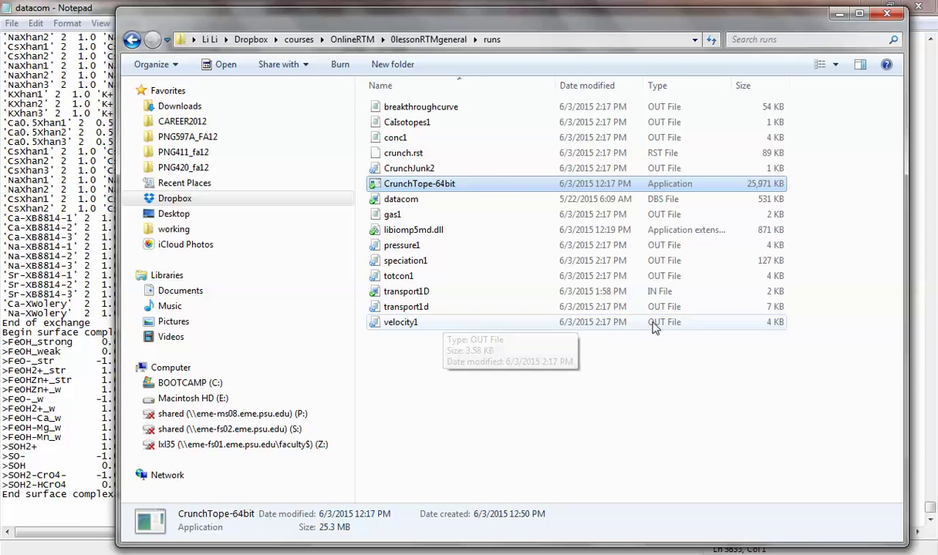
- Look over the generated OUT files, including velocity1, totcon1, speciation1, pressure1, gas1 and conc1, ending with breakthroughcurve selected
left_click(675, 108)
left_click(674, 124)
left_click(675, 139)
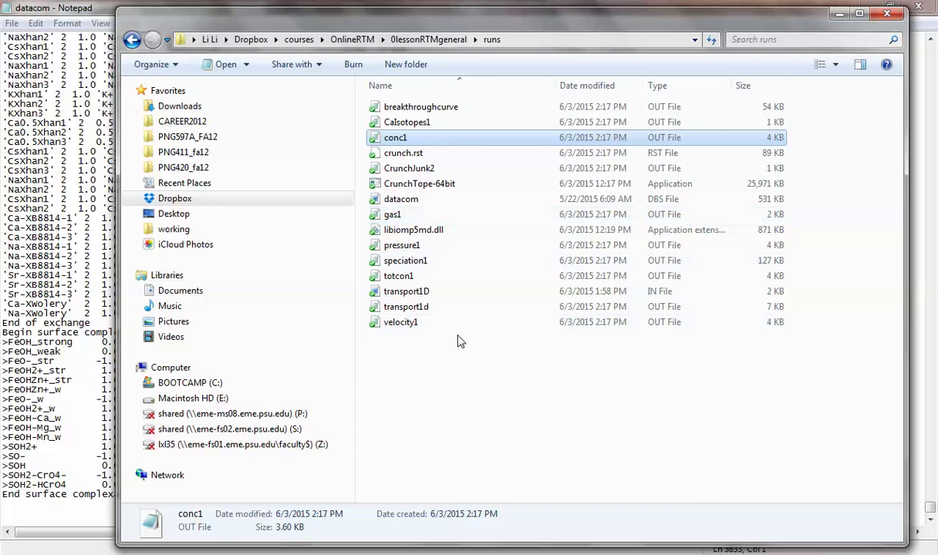
left_click(409, 324)
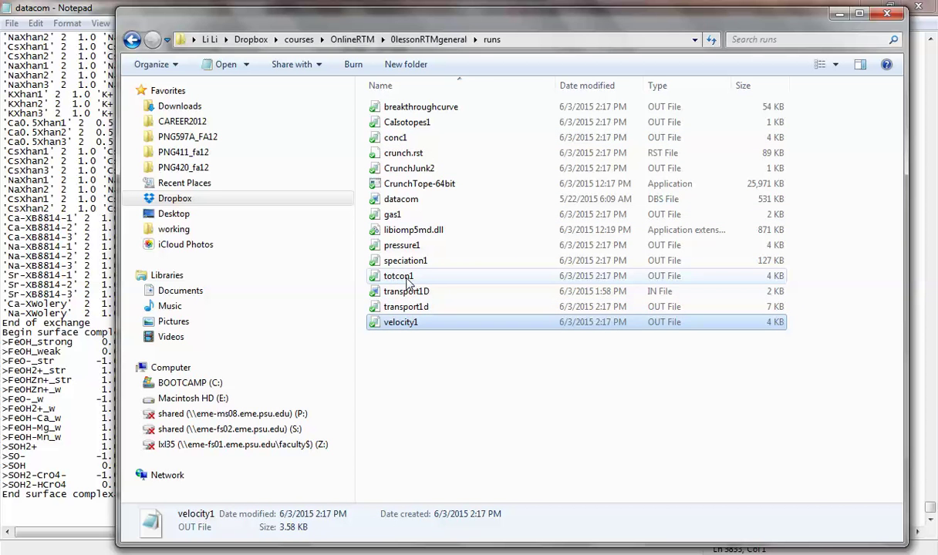
left_click(406, 278)
left_click(407, 260)
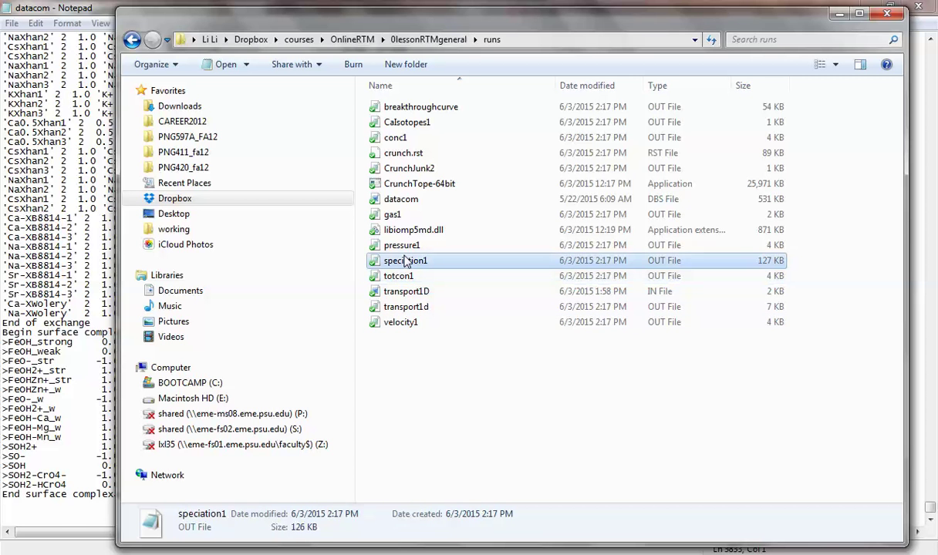
left_click(404, 246)
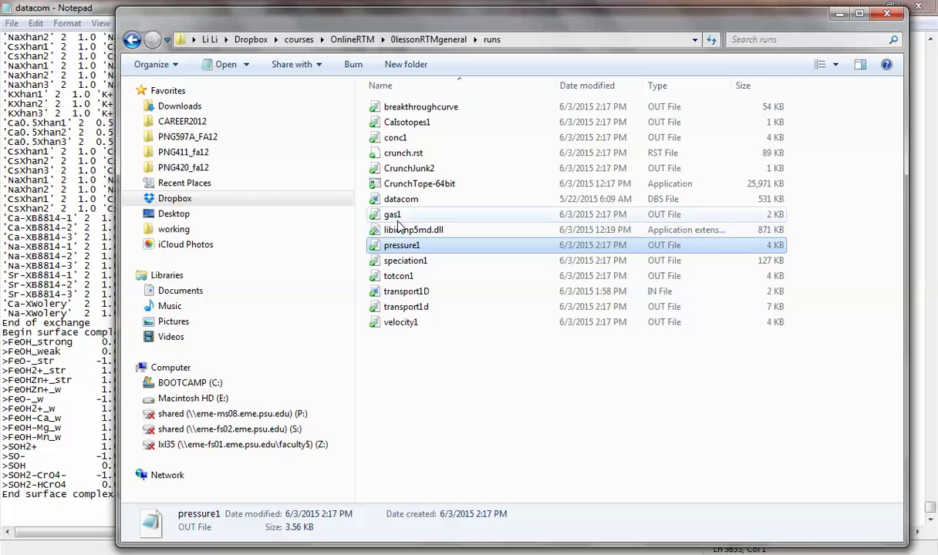
left_click(397, 216)
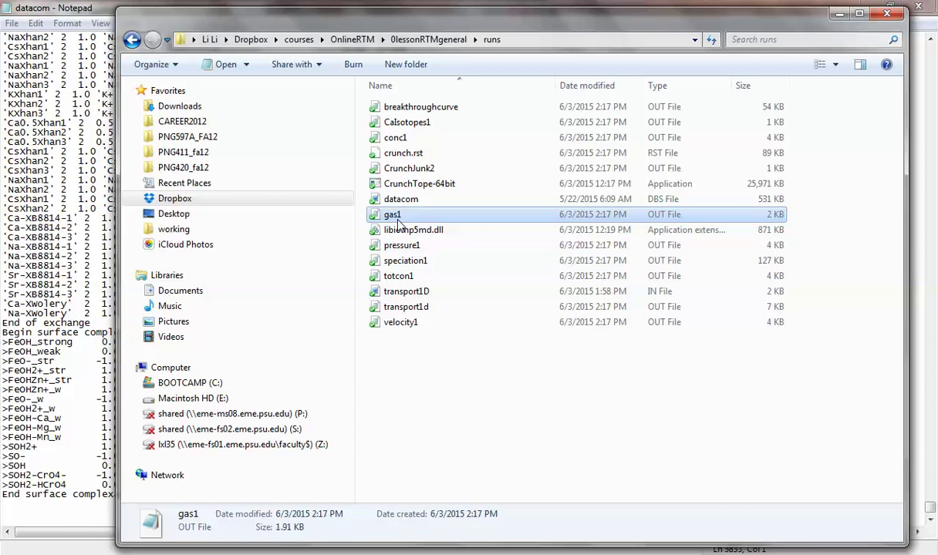
left_click(398, 141)
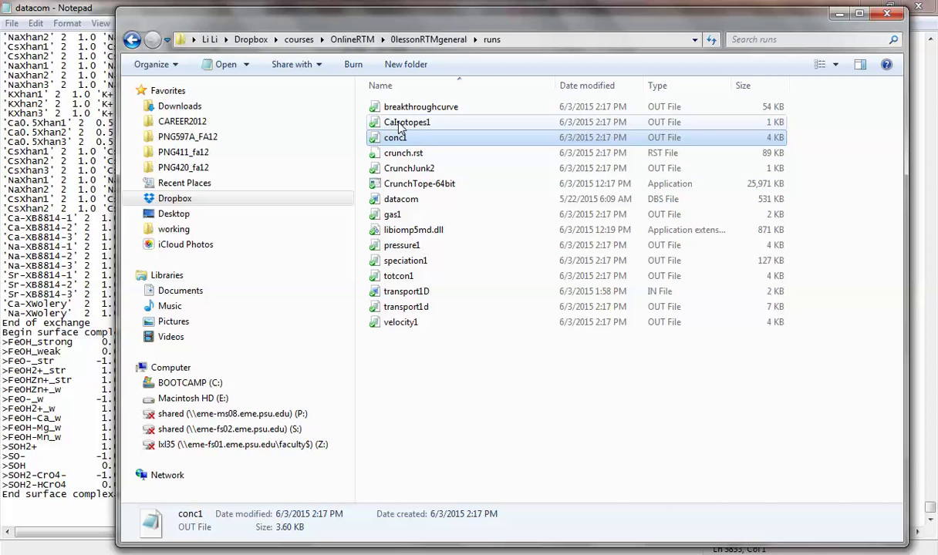
left_click(400, 113)
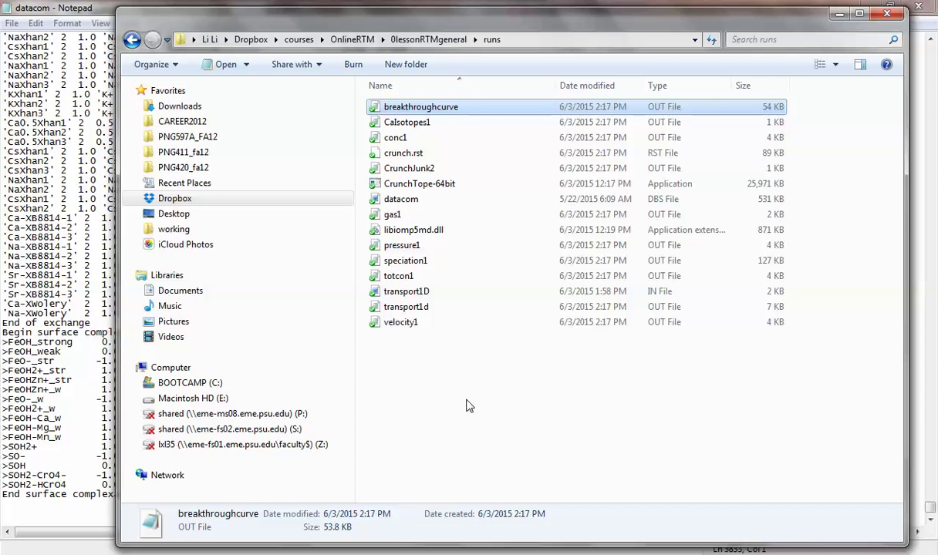
- Open the transport1d OUT file, examine the run parameters through diffusion coefficient and dispersivity at its end, and close it
double_click(417, 307)
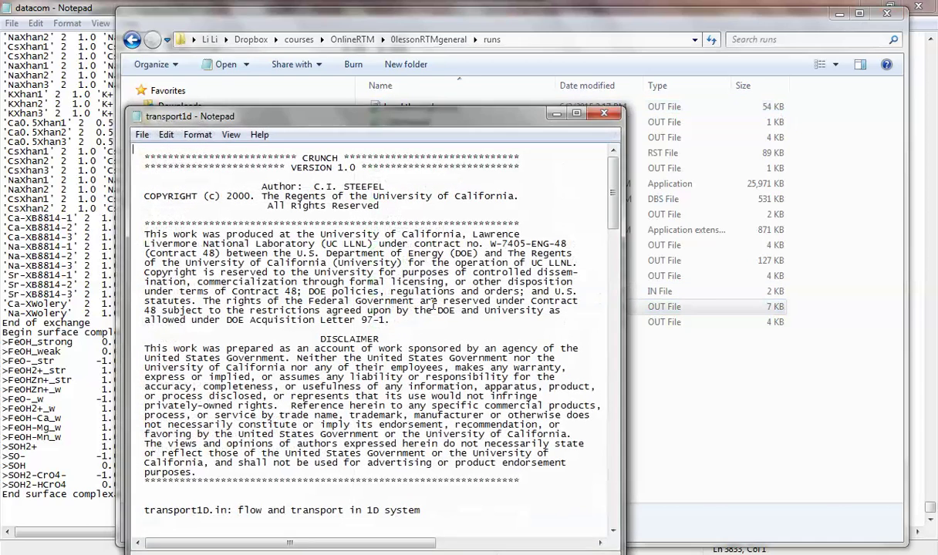
left_click_drag(401, 124, 394, 30)
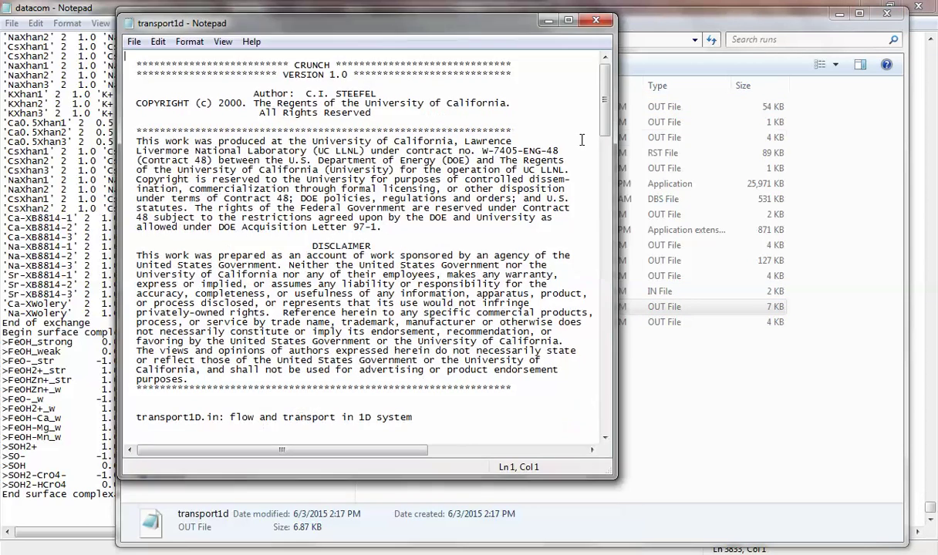
left_click_drag(604, 104, 592, 419)
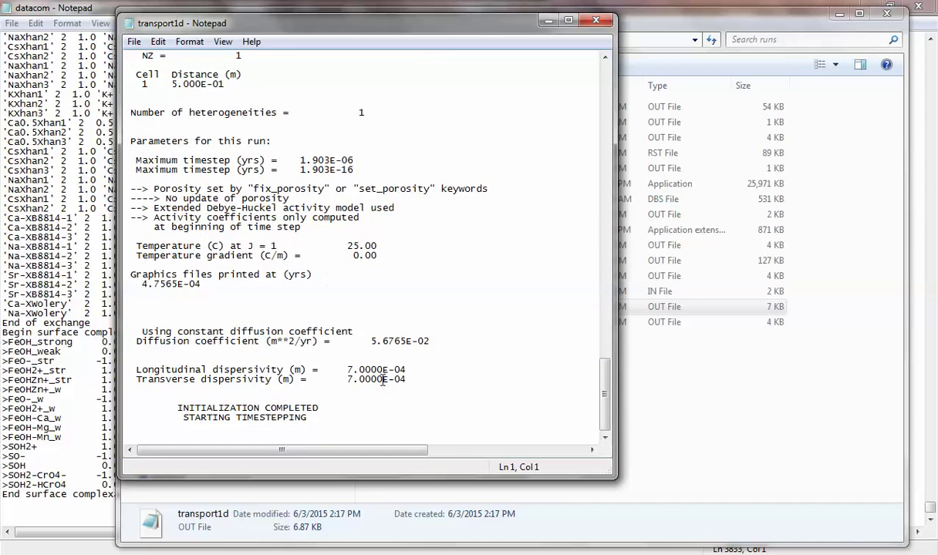
left_click_drag(604, 400, 594, 382)
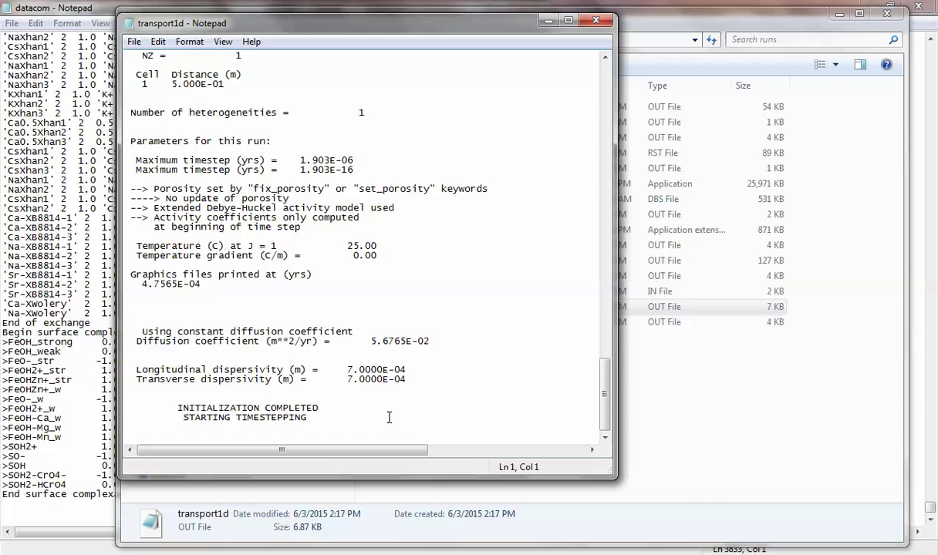
left_click(602, 26)
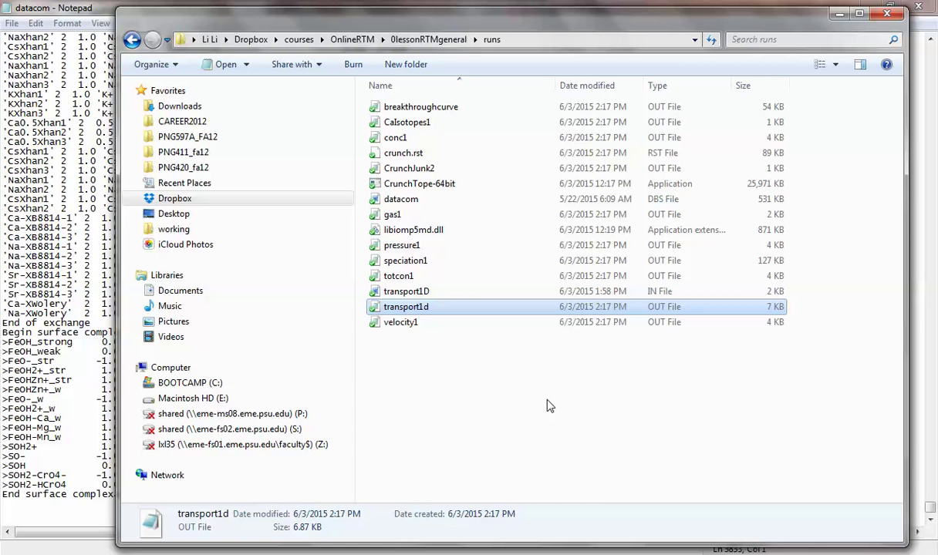
left_click(547, 407)
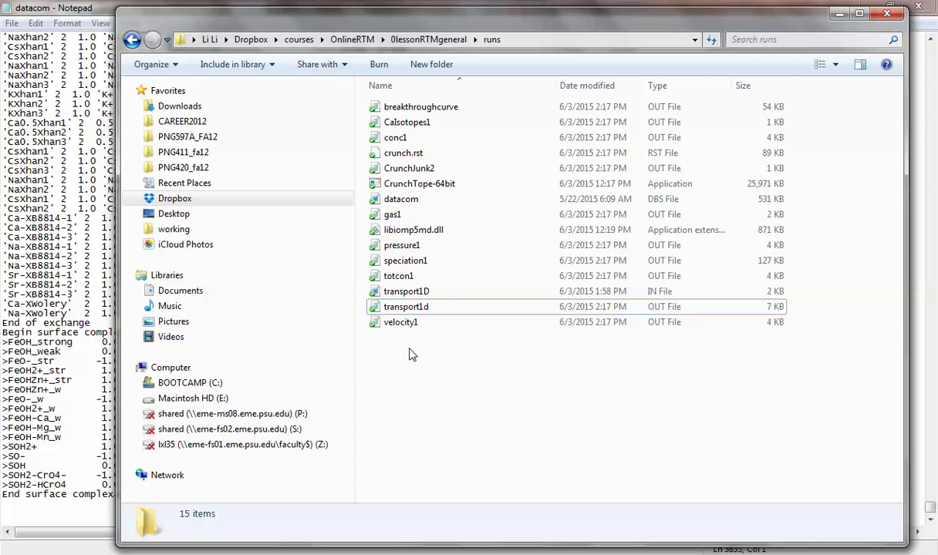
- Open the breakthroughcurve OUT file, widen its window, and examine the header and the earliest rows of the Br- time series
double_click(445, 107)
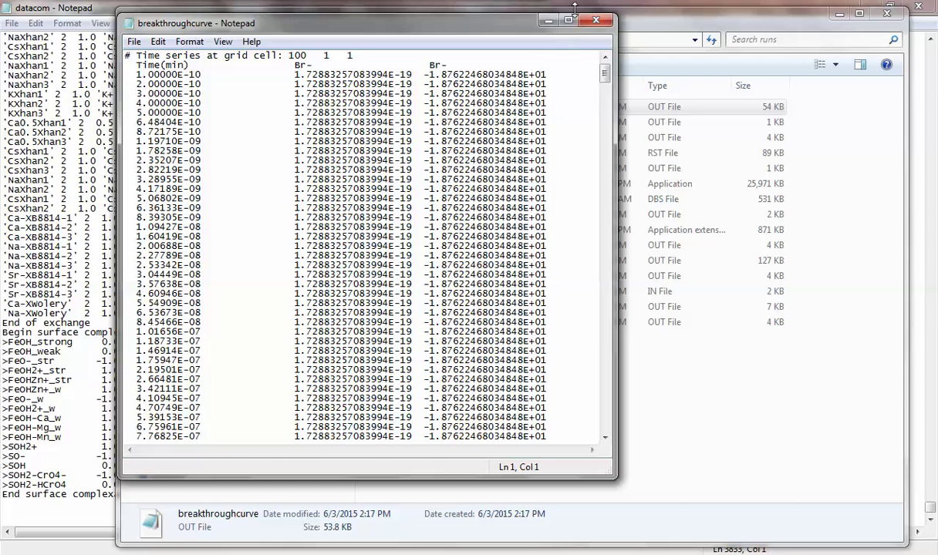
left_click_drag(615, 106, 669, 125)
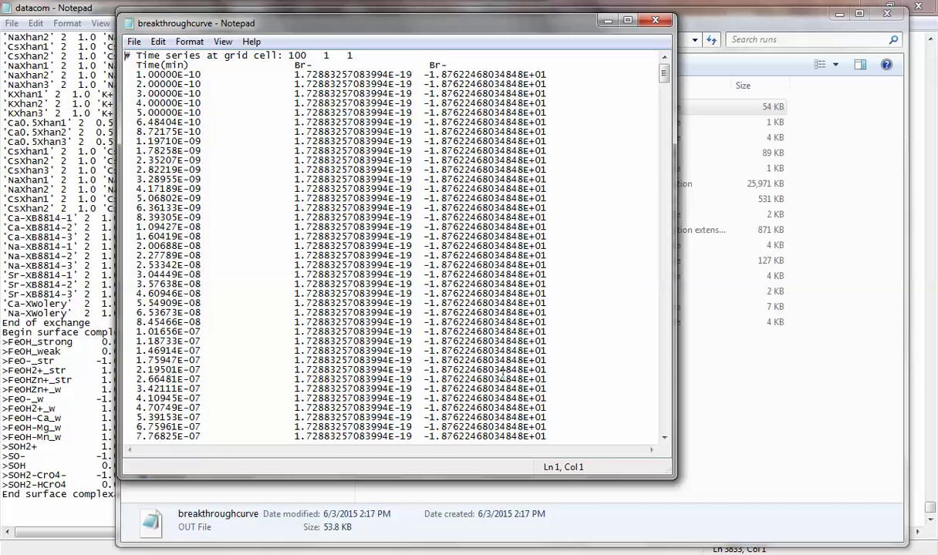
left_click(379, 102)
scroll(347, 313, "down", 10)
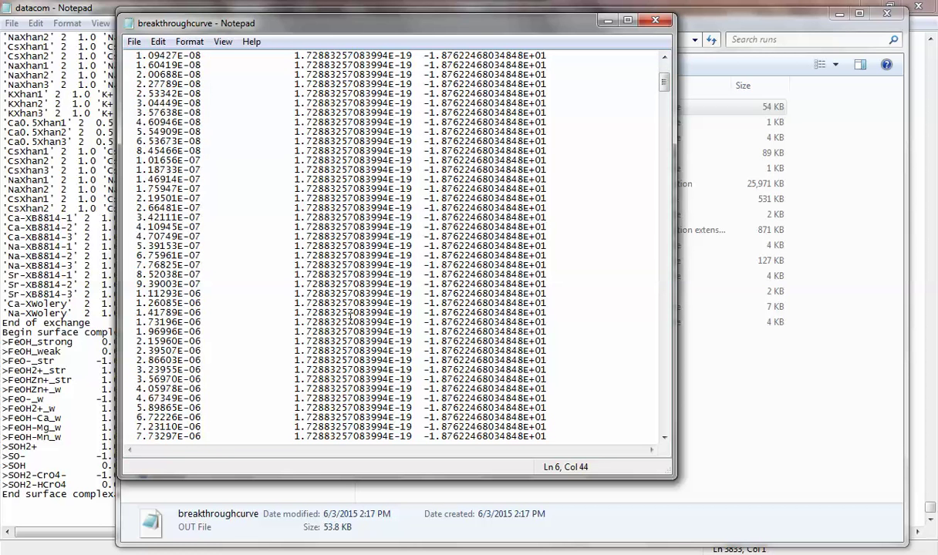
scroll(351, 317, "up", 10)
left_click(483, 313)
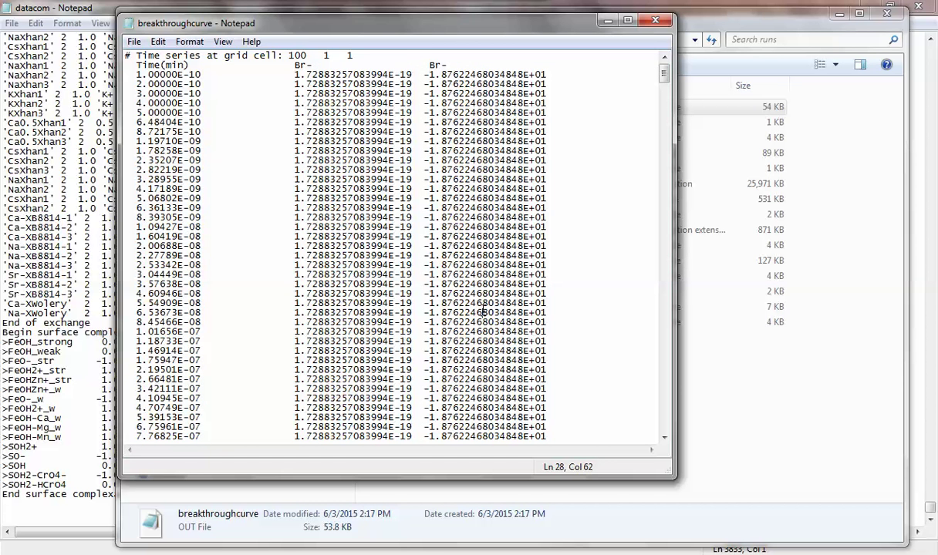
scroll(482, 311, "down", 8)
scroll(483, 308, "down", 4)
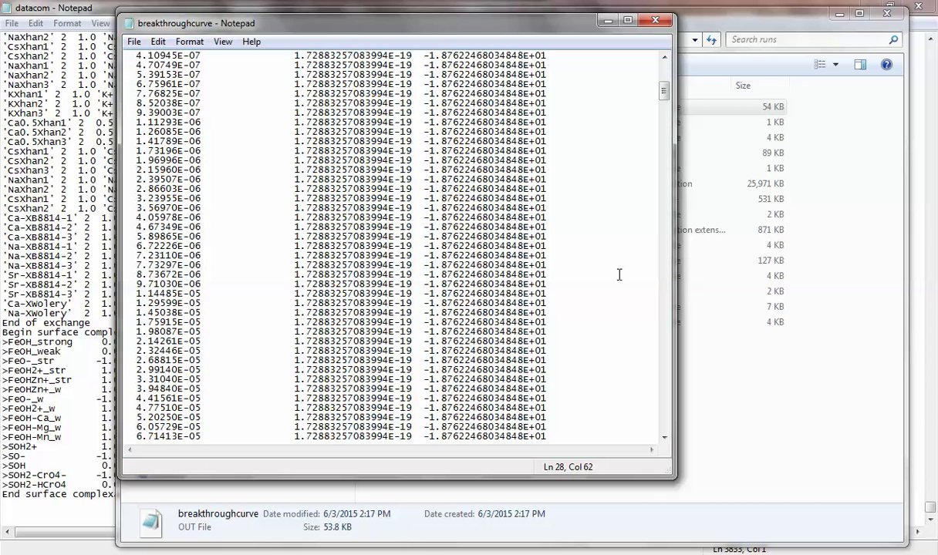
left_click_drag(664, 98, 692, 70)
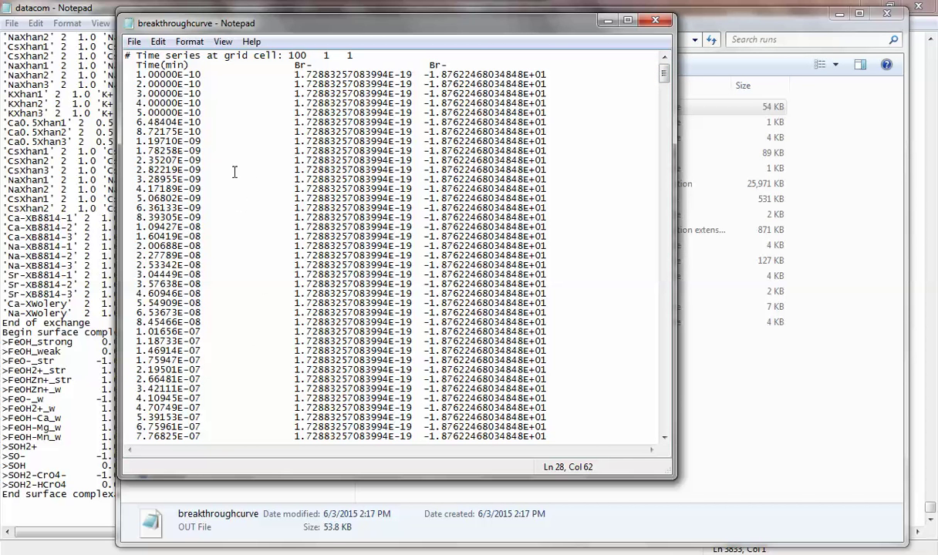
- Follow the time and Br- columns of the breakthrough curve from the first data row to the end of the file
left_click(213, 73)
scroll(326, 247, "down", 20)
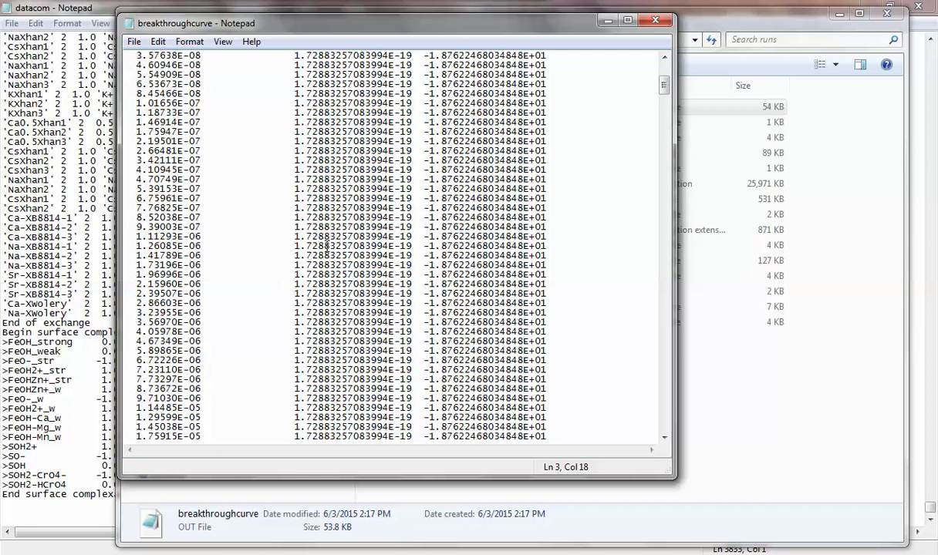
scroll(325, 246, "down", 5)
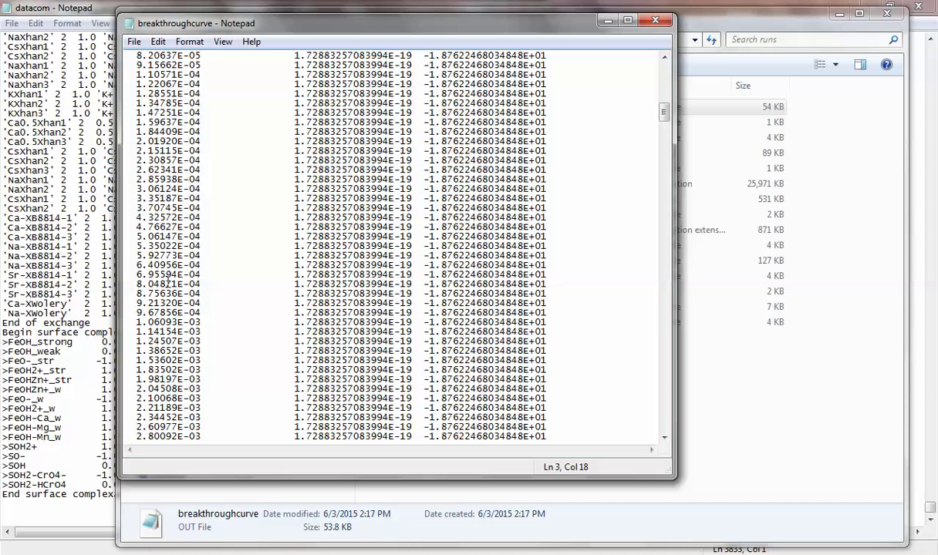
scroll(338, 342, "down", 4)
left_click(454, 341)
scroll(455, 344, "down", 9)
scroll(455, 345, "down", 10)
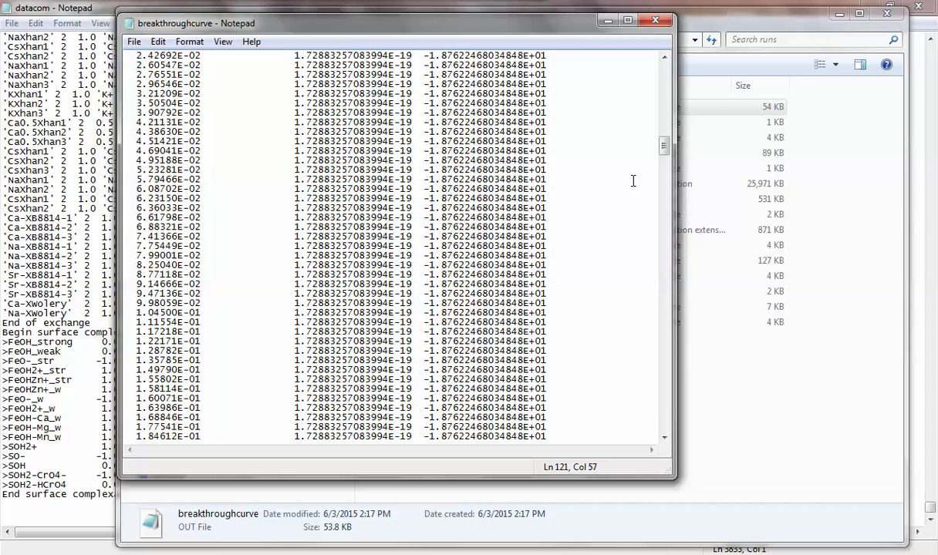
left_click_drag(664, 145, 665, 434)
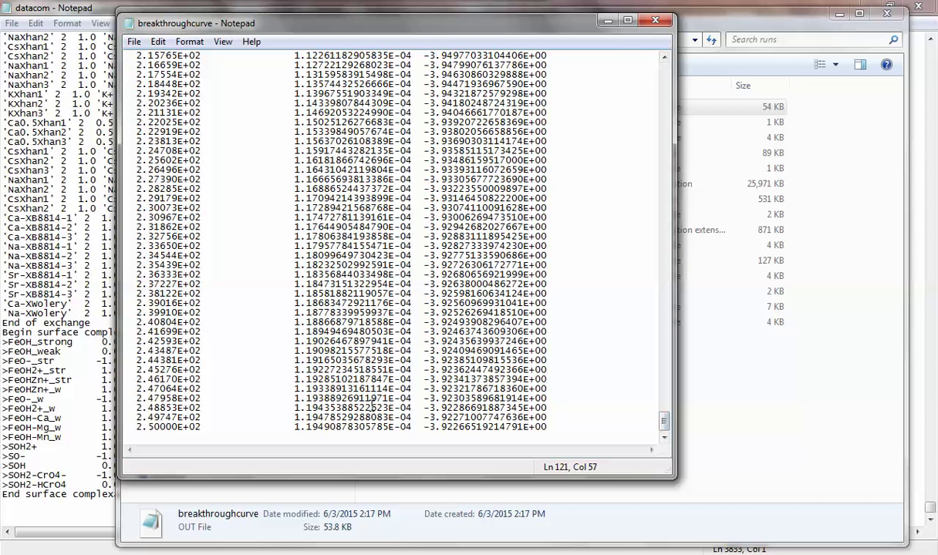
- Highlight the last Br- values, compare them with the rows at earlier times, and close the breakthrough curve file
left_click_drag(295, 418, 407, 431)
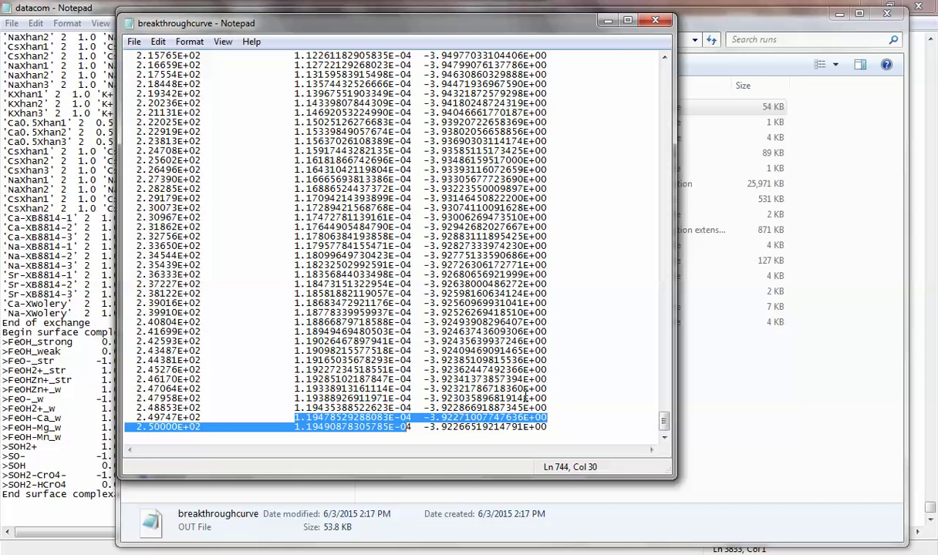
scroll(526, 397, "up", 12)
scroll(526, 397, "up", 4)
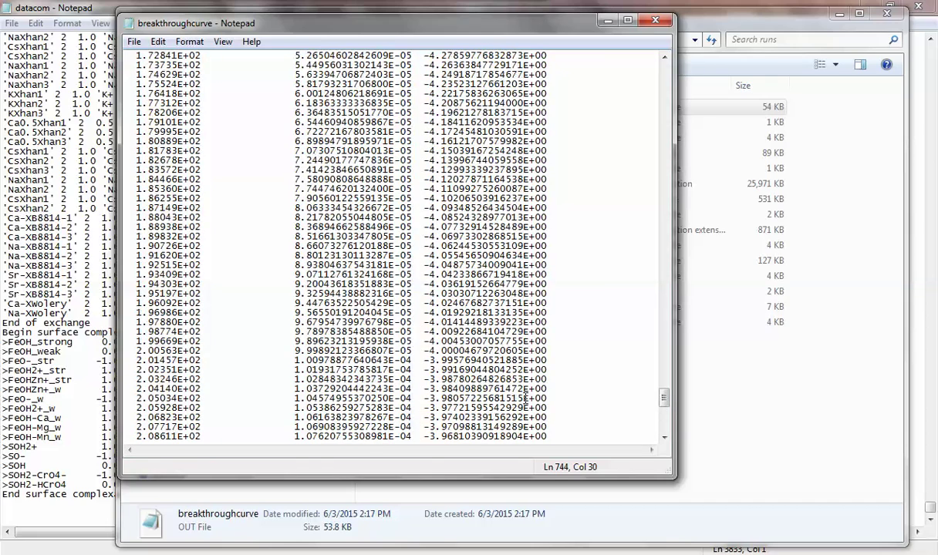
scroll(525, 401, "up", 15)
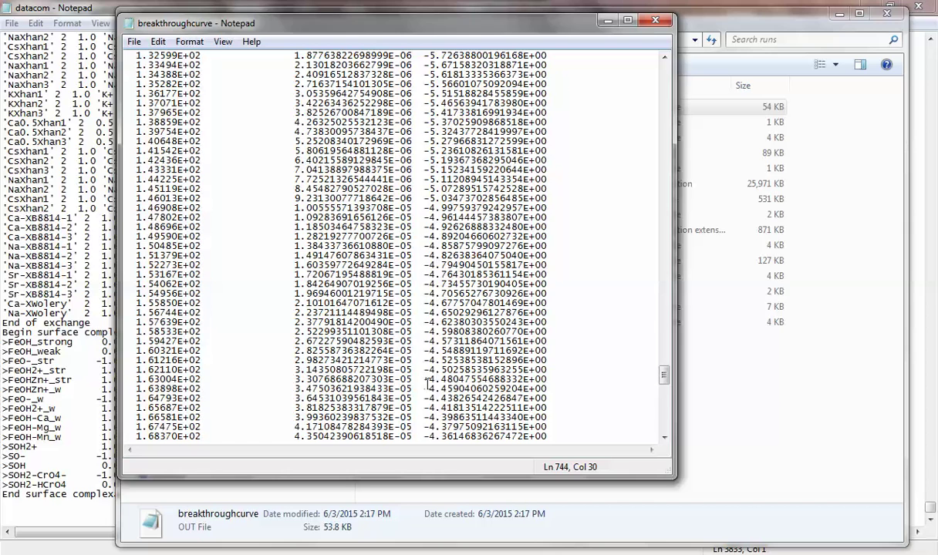
scroll(370, 339, "down", 5)
scroll(389, 357, "down", 20)
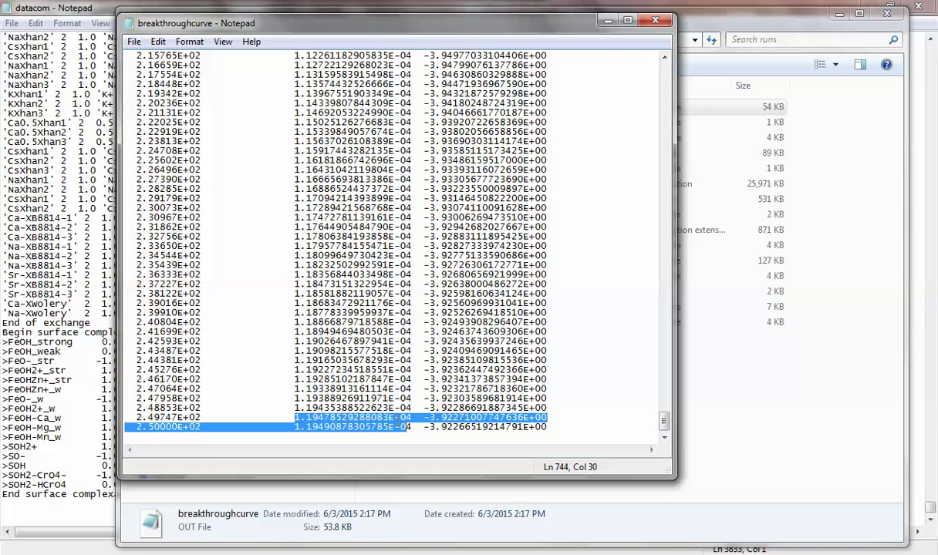
left_click(607, 411)
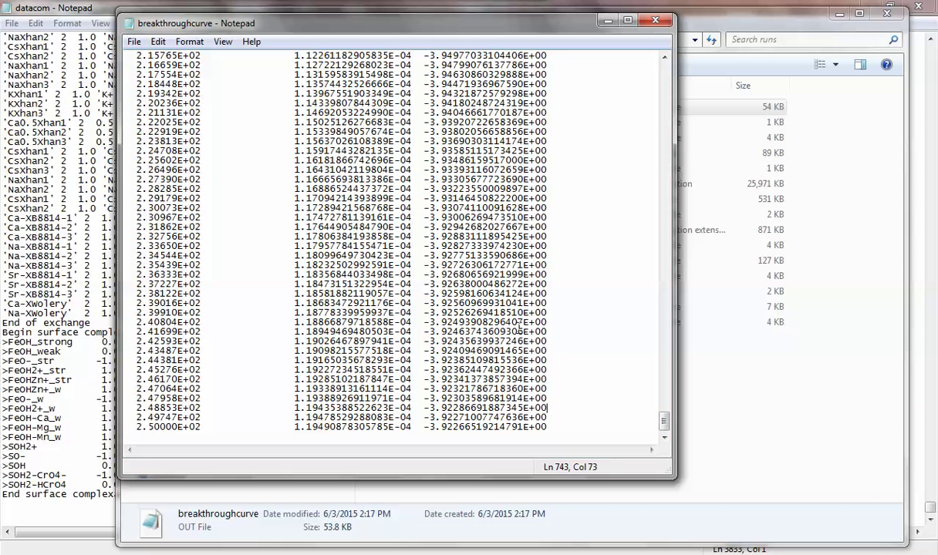
left_click(477, 312)
left_click_drag(663, 422, 670, 56)
left_click(656, 20)
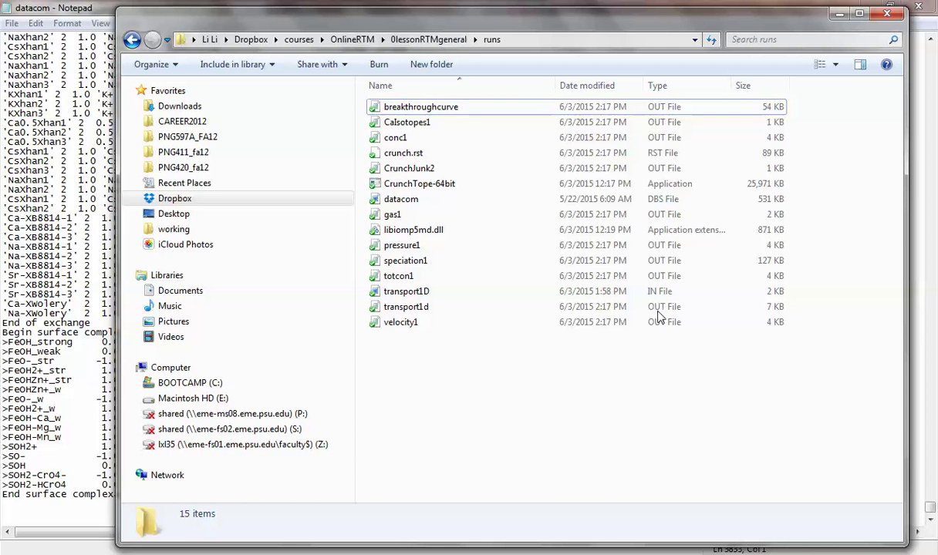
- Point out the files needed for a run in the runs folder: CrunchTope-64bit, datacom, transport1D IN and libiomp5md.dll
left_click(683, 186)
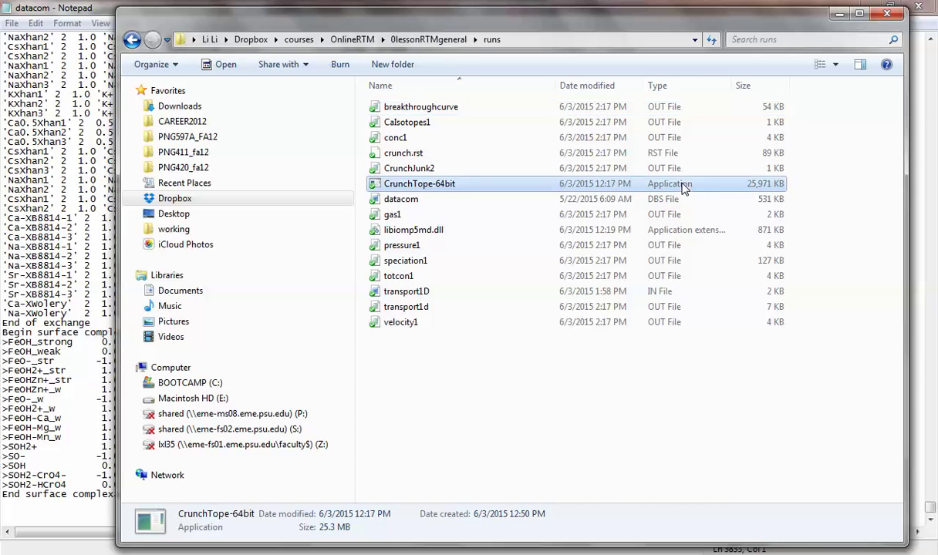
left_click(683, 202)
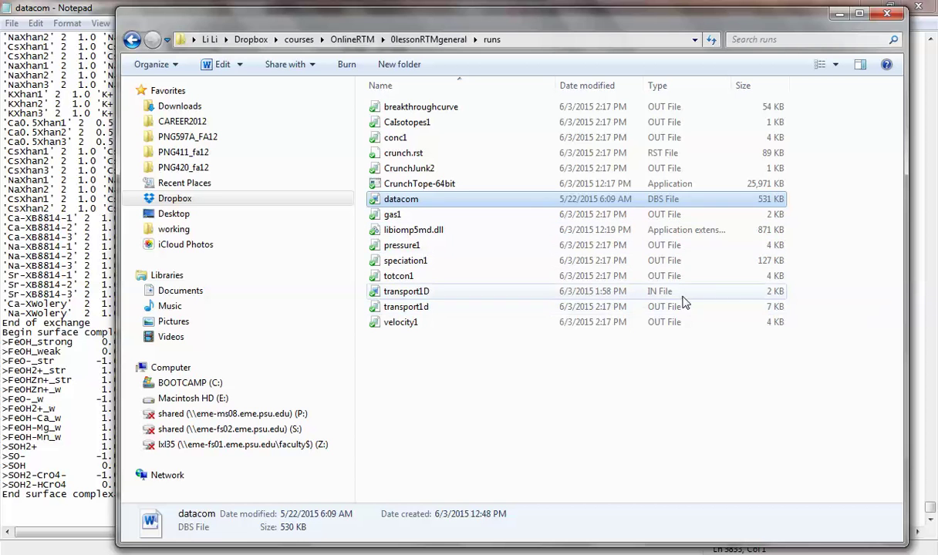
left_click(683, 292)
left_click(689, 231)
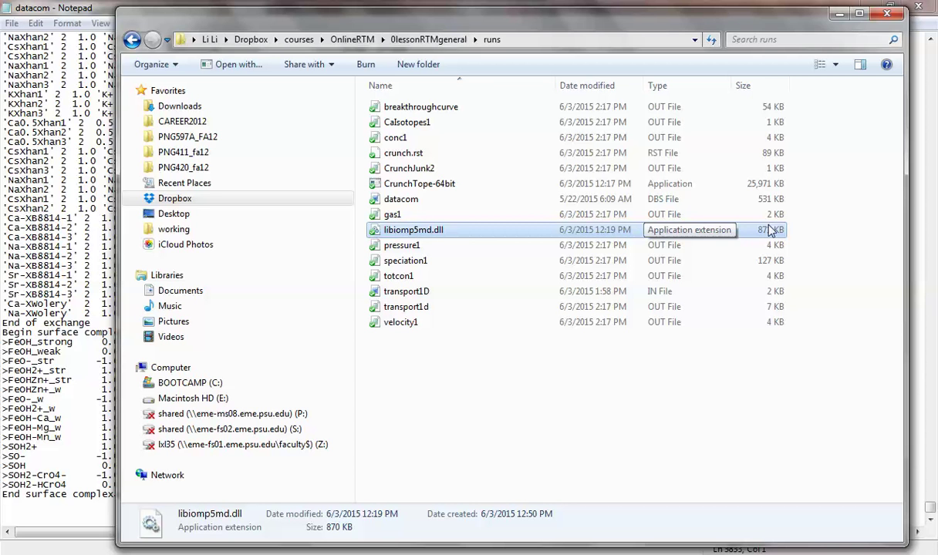
left_click(849, 139)
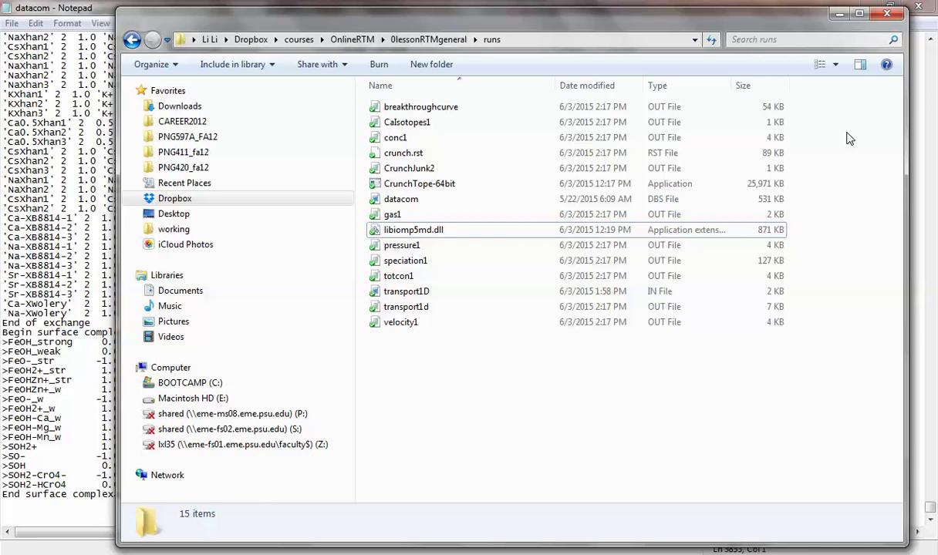
- Close the runs folder window and start closing the datacom database file
left_click(888, 14)
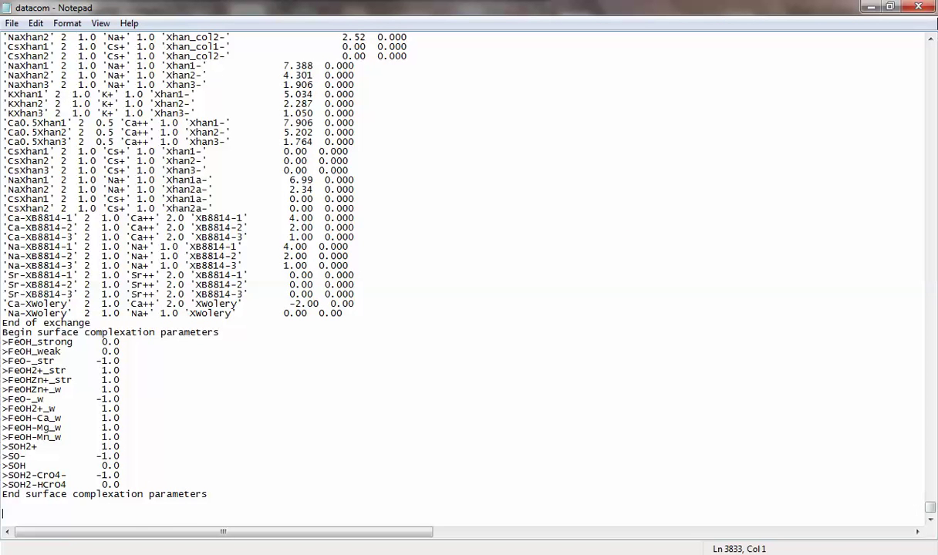
left_click(926, 10)
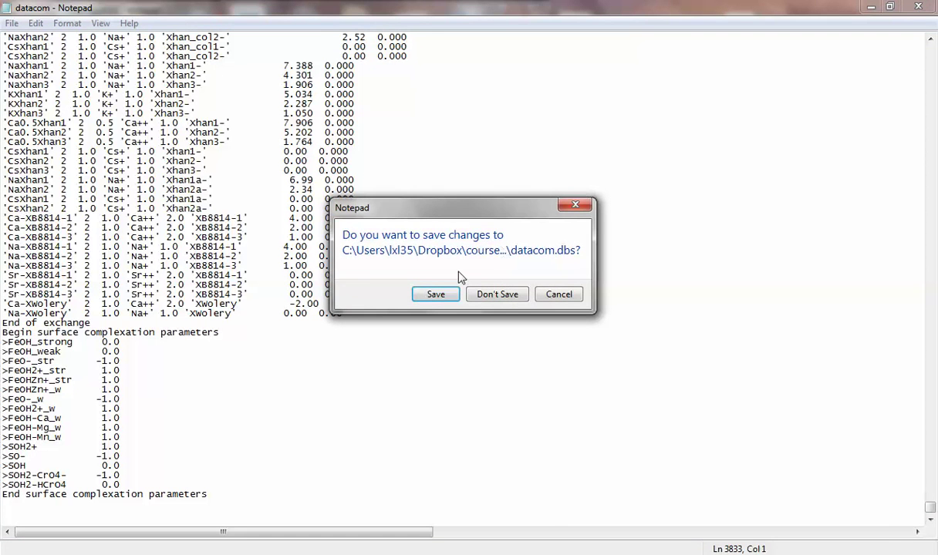